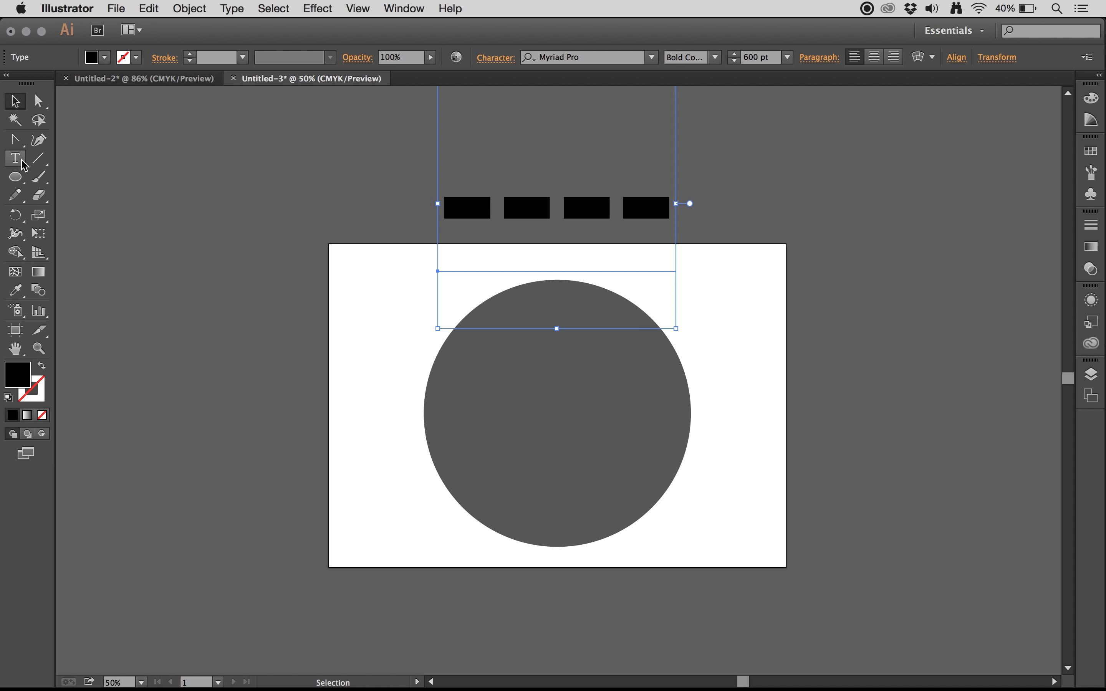
{"action": "left_click", "coordinate": [15, 158]}
{"action": "triple_click", "coordinate": [529, 220]}
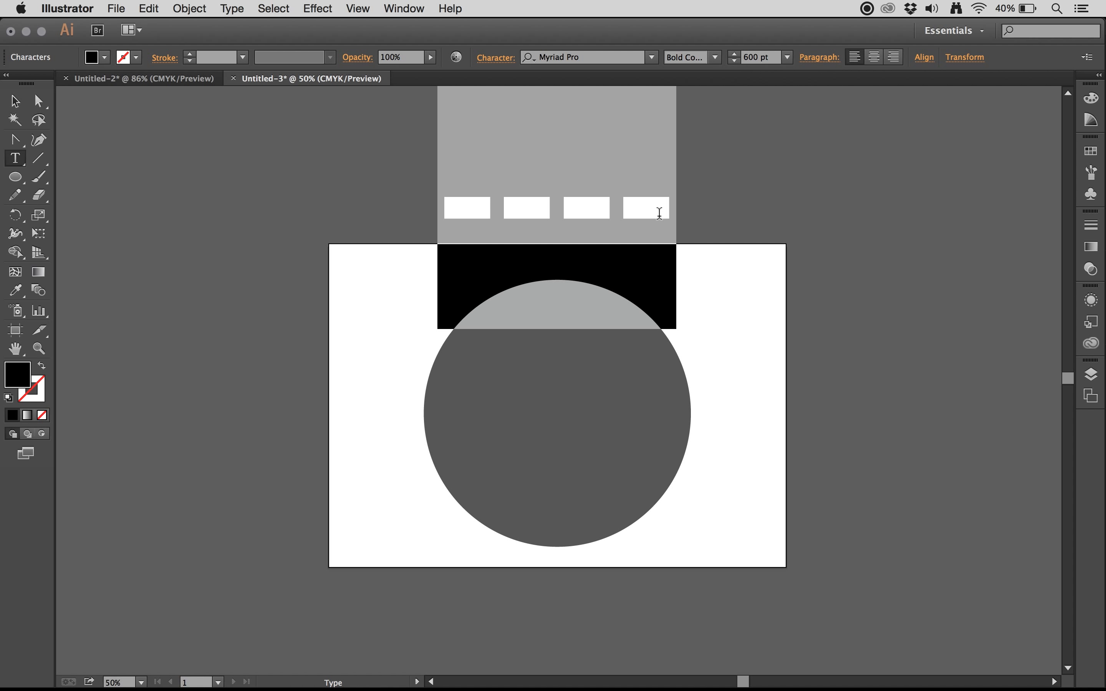
{"action": "left_click", "coordinate": [15, 100]}
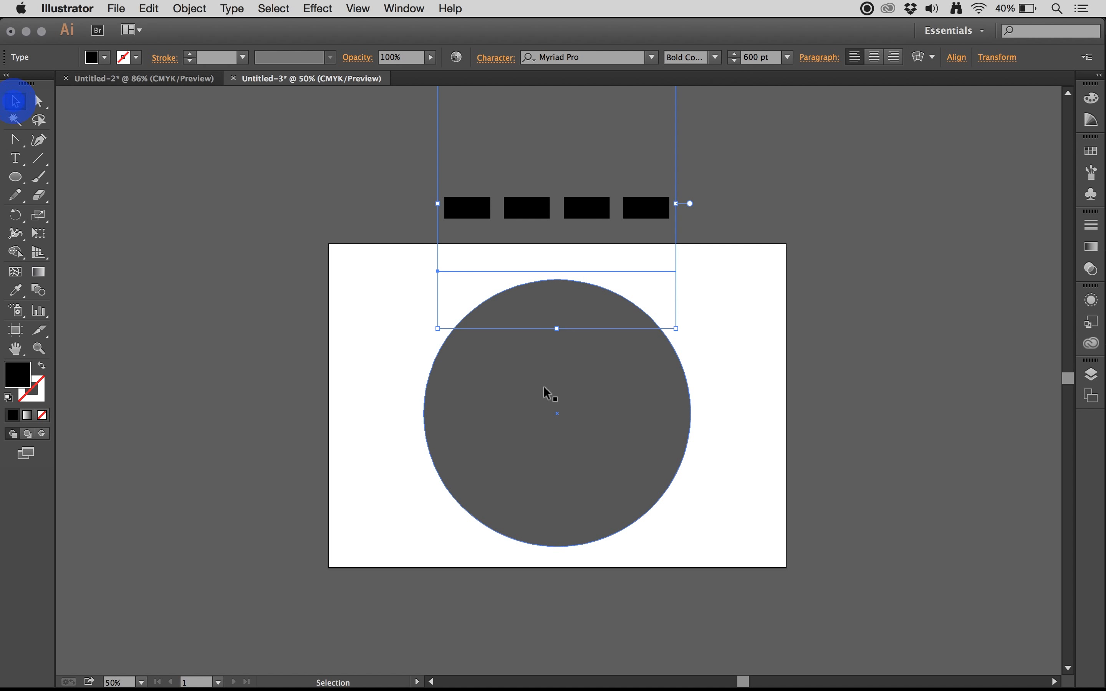
Step: Duplicate the large dark circle, scale the copy down proportionally, and centre it in the lower part of the original
{"action": "left_click", "coordinate": [488, 432]}
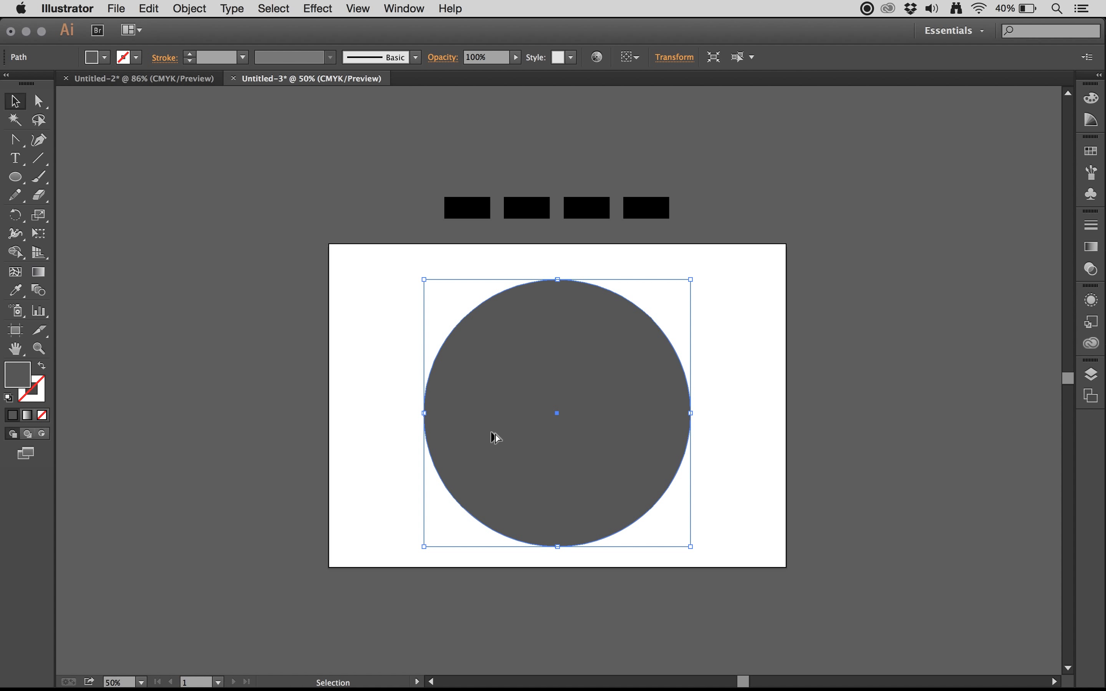
{"action": "left_click_drag", "start_coordinate": [484, 420], "coordinate": [273, 430]}
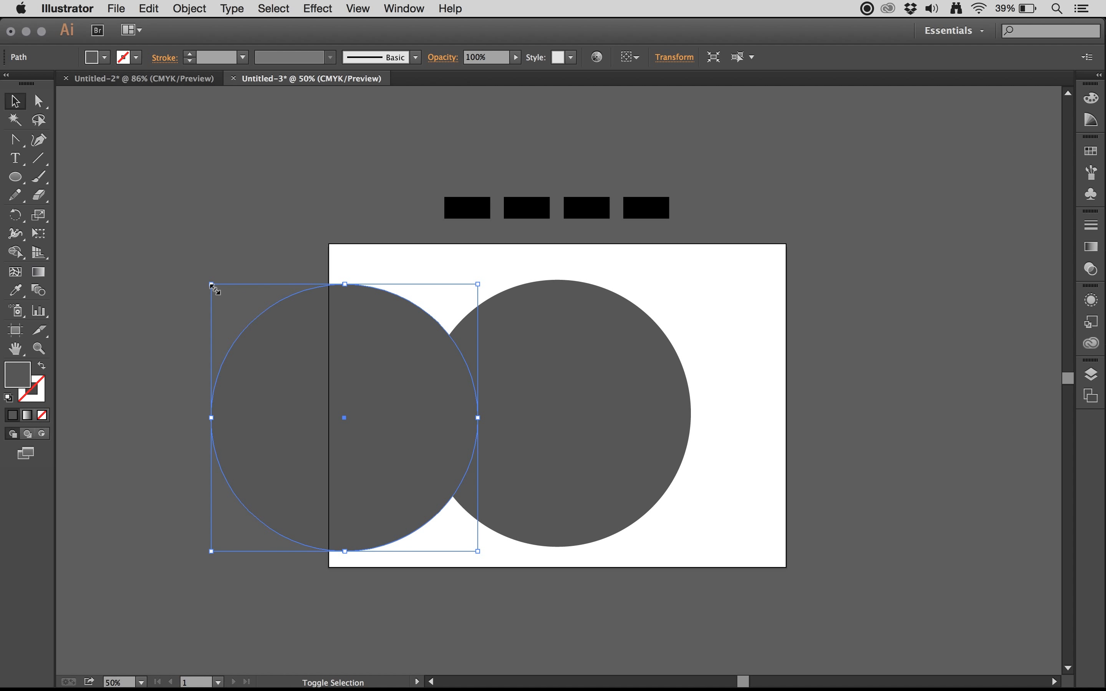
{"action": "left_click_drag", "start_coordinate": [214, 288], "coordinate": [390, 443]}
{"action": "left_click_drag", "start_coordinate": [435, 533], "coordinate": [555, 505]}
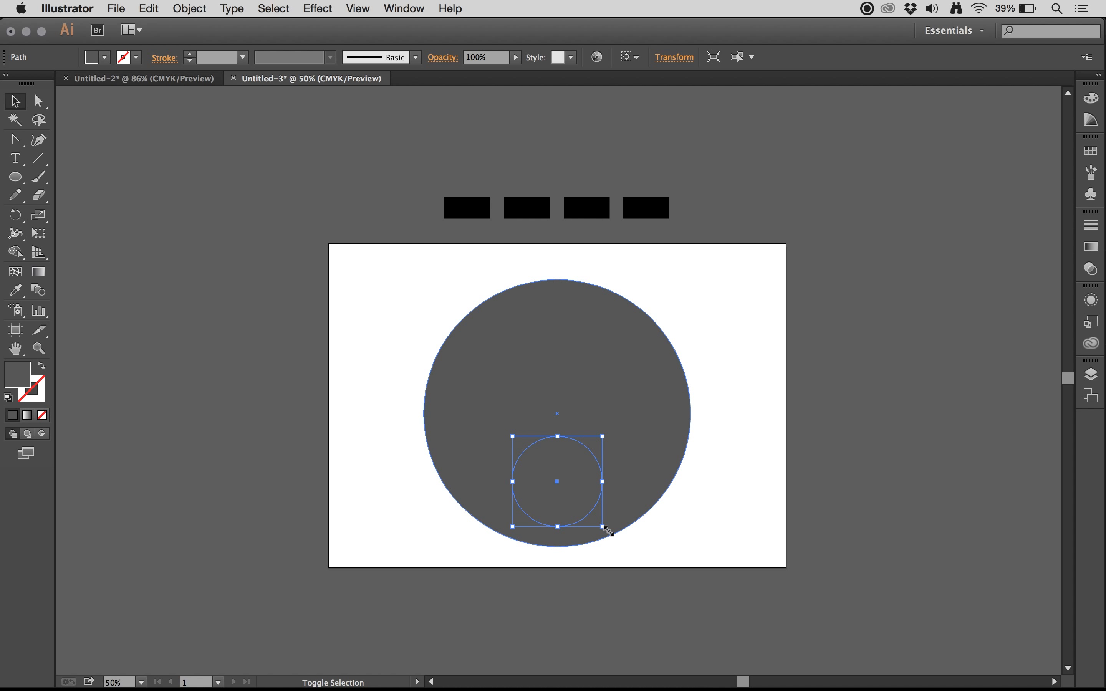
{"action": "left_click_drag", "start_coordinate": [603, 526], "coordinate": [595, 520]}
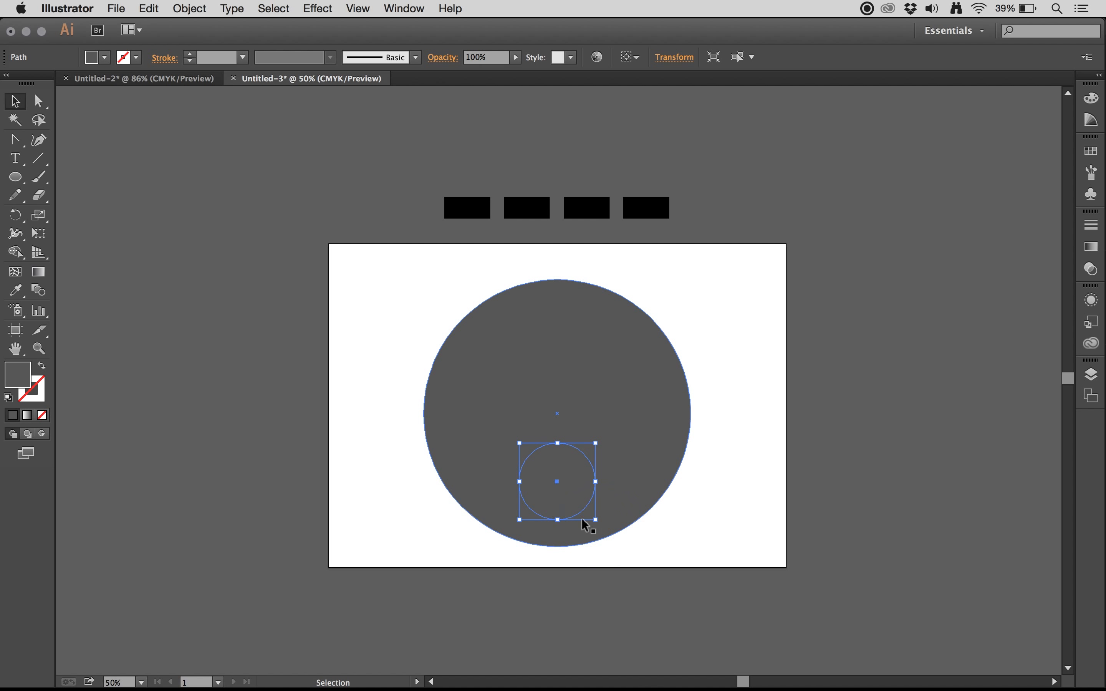
Step: Fill the small circle with a lighter mid-gray swatch
{"action": "left_click", "coordinate": [564, 503]}
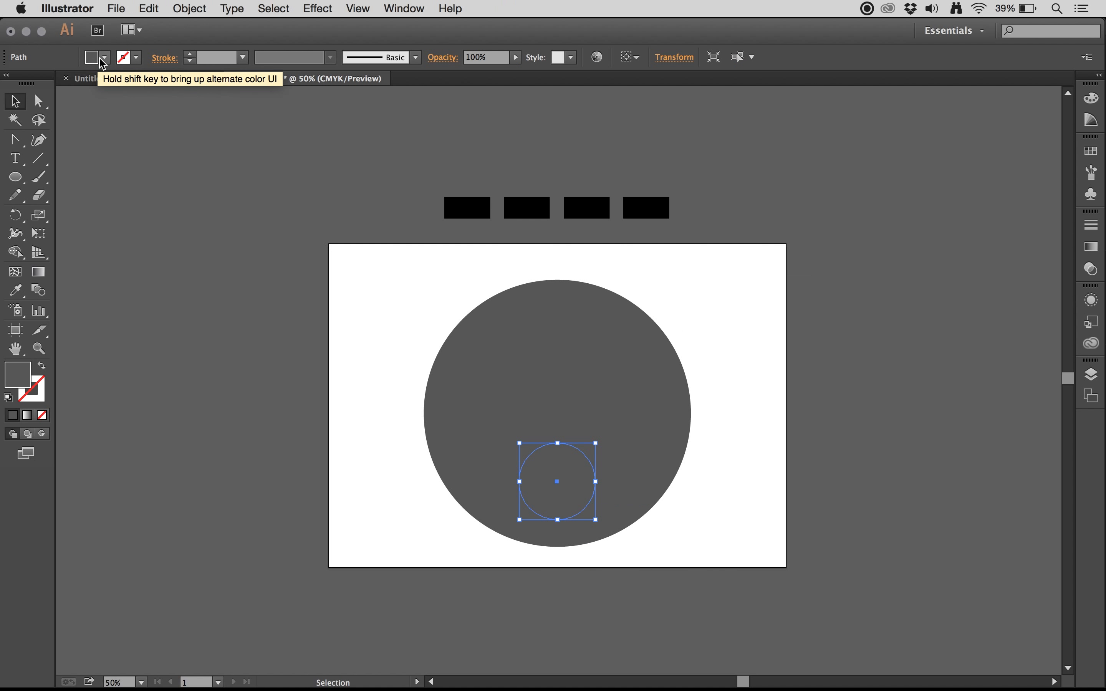
{"action": "left_click", "coordinate": [476, 75]}
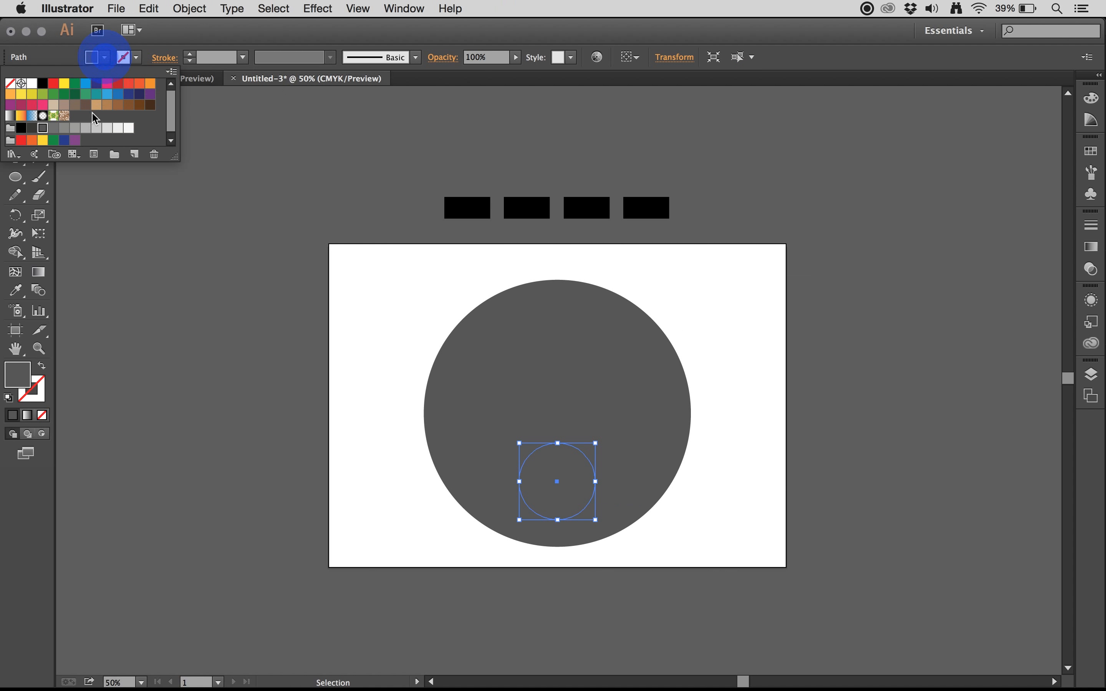
{"action": "left_click", "coordinate": [64, 129]}
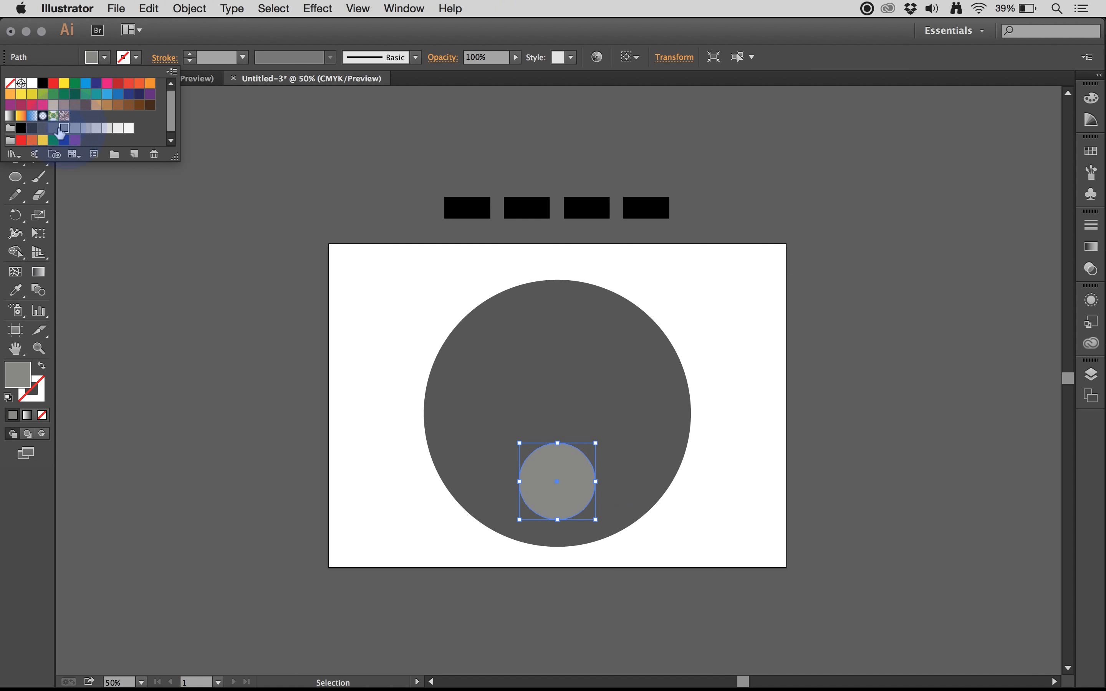
{"action": "left_click", "coordinate": [55, 129]}
{"action": "left_click", "coordinate": [63, 128]}
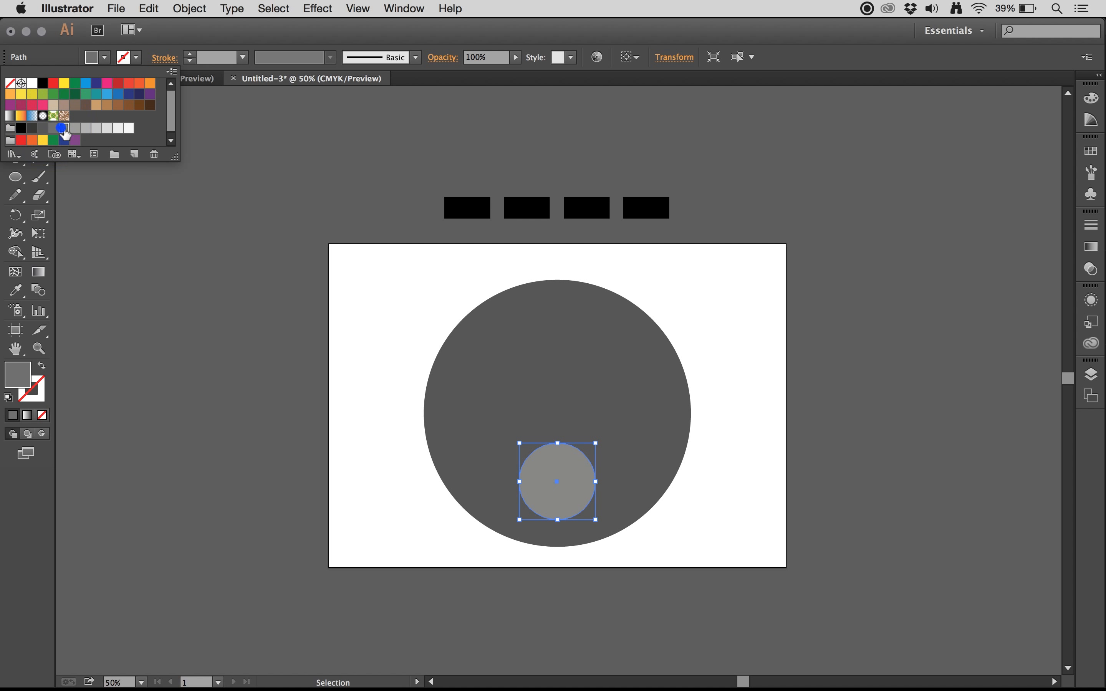
{"action": "left_click", "coordinate": [103, 57]}
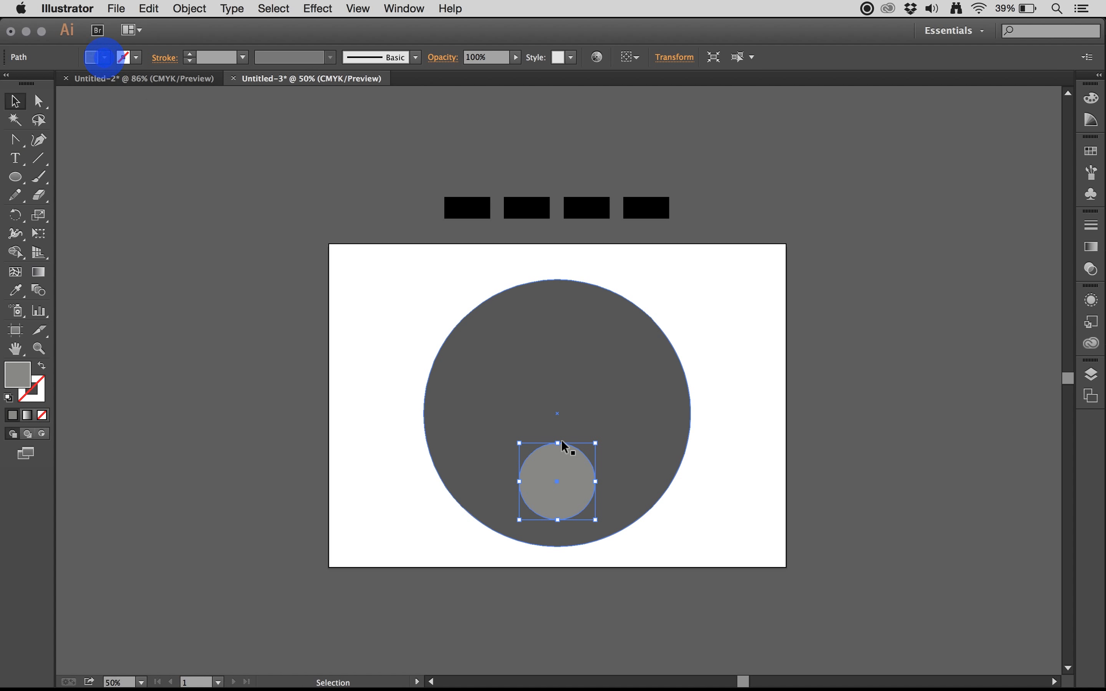
Step: Duplicate the small gray circle once to each side, keeping the three circles in a horizontal row
{"action": "left_click", "coordinate": [576, 488]}
{"action": "left_click_drag", "start_coordinate": [581, 490], "coordinate": [659, 488]}
{"action": "left_click_drag", "start_coordinate": [554, 496], "coordinate": [471, 497]}
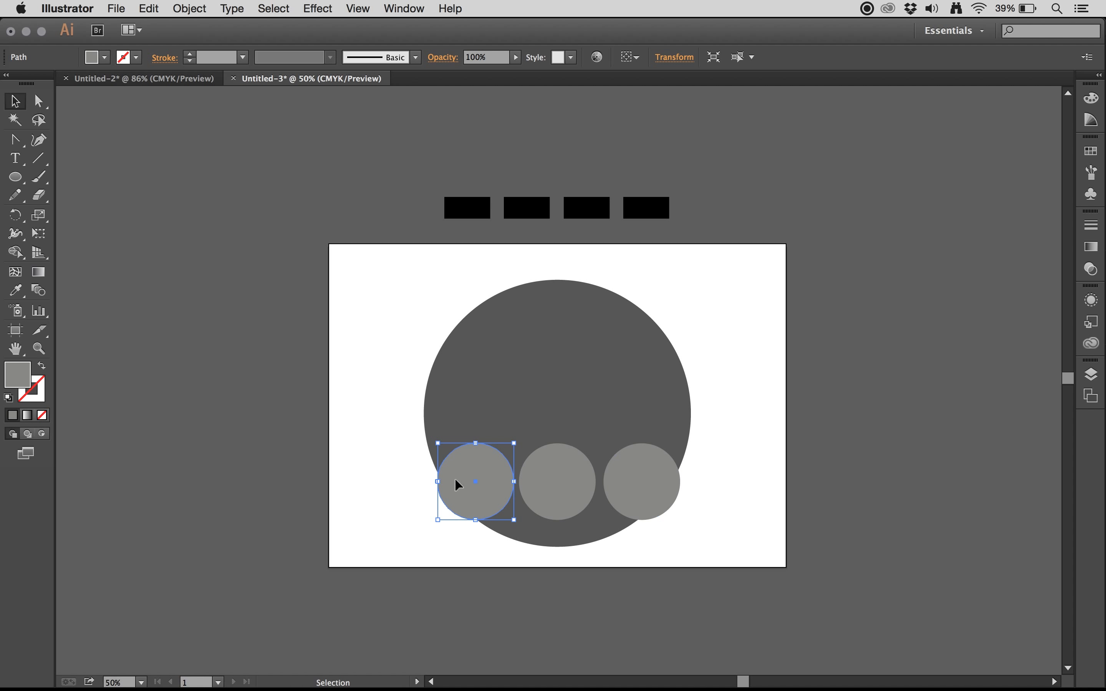
Step: Narrow the two outer gray circles into upright ellipses and rotate each one so its upper end leans outward
{"action": "left_click_drag", "start_coordinate": [438, 481], "coordinate": [457, 481]}
{"action": "left_click", "coordinate": [640, 498]}
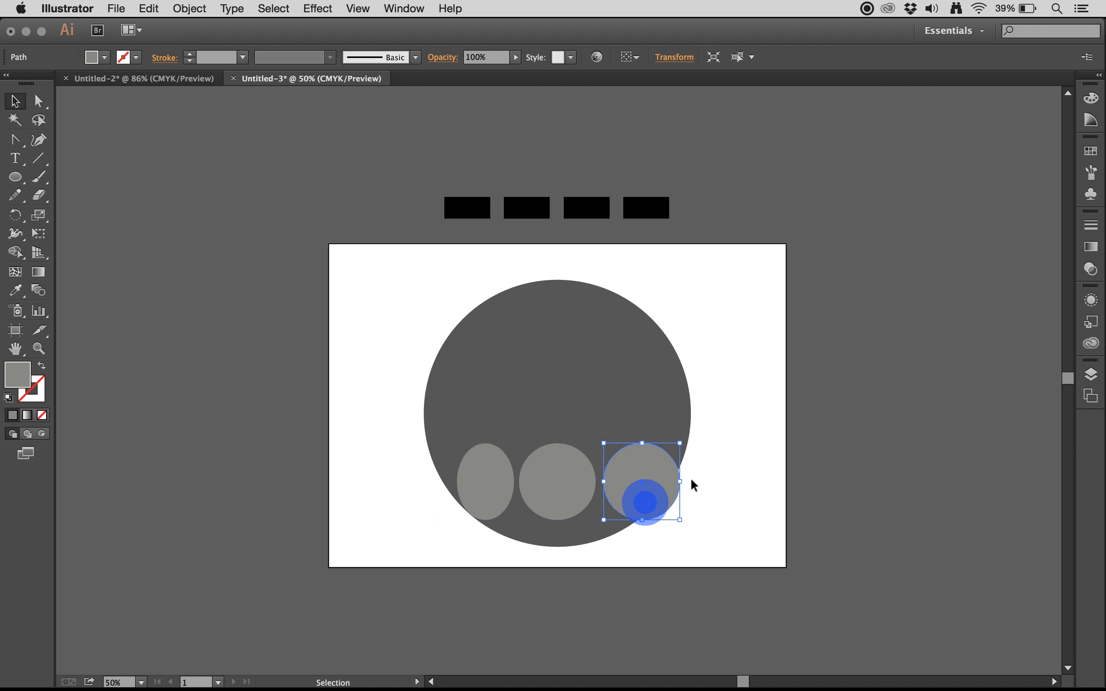
{"action": "left_click_drag", "start_coordinate": [680, 481], "coordinate": [648, 482]}
{"action": "left_click_drag", "start_coordinate": [658, 438], "coordinate": [668, 448]}
{"action": "left_click", "coordinate": [492, 488]}
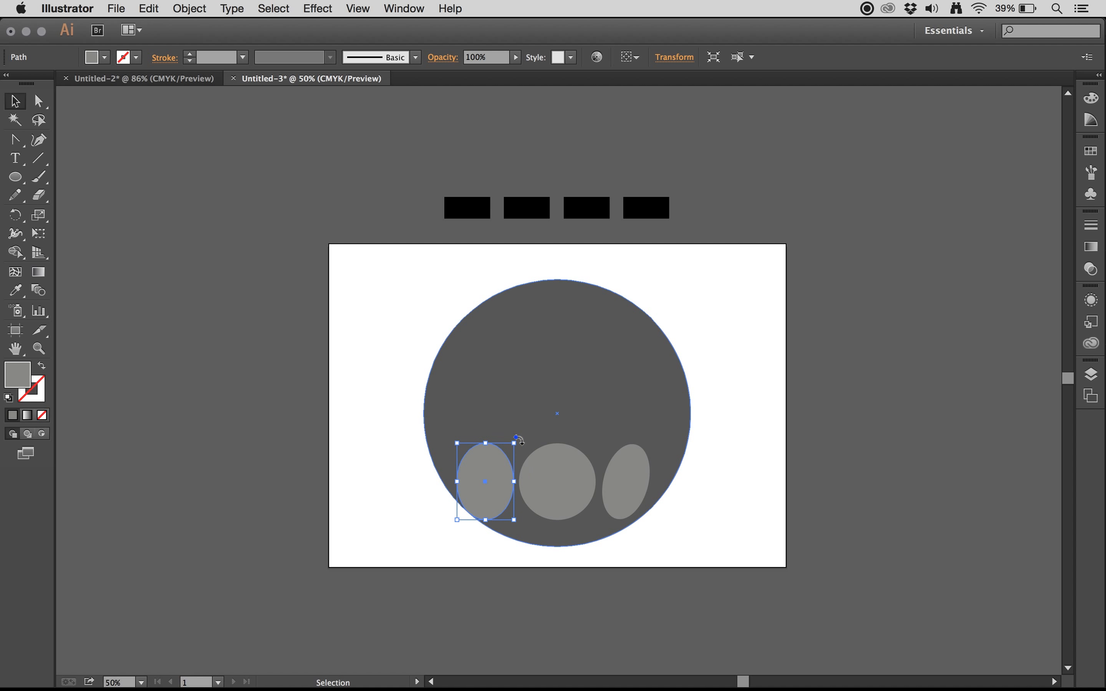
{"action": "left_click_drag", "start_coordinate": [519, 440], "coordinate": [504, 432]}
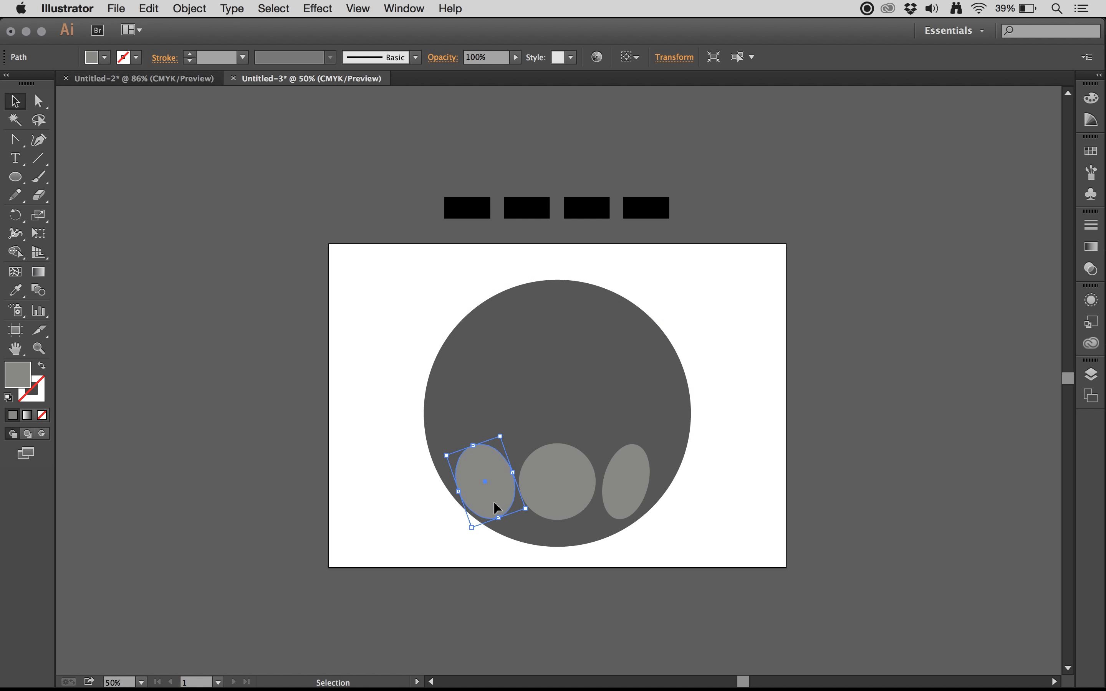
Step: Nudge the three small gray shapes horizontally to even out their spacing inside the large circle
{"action": "left_click", "coordinate": [406, 517]}
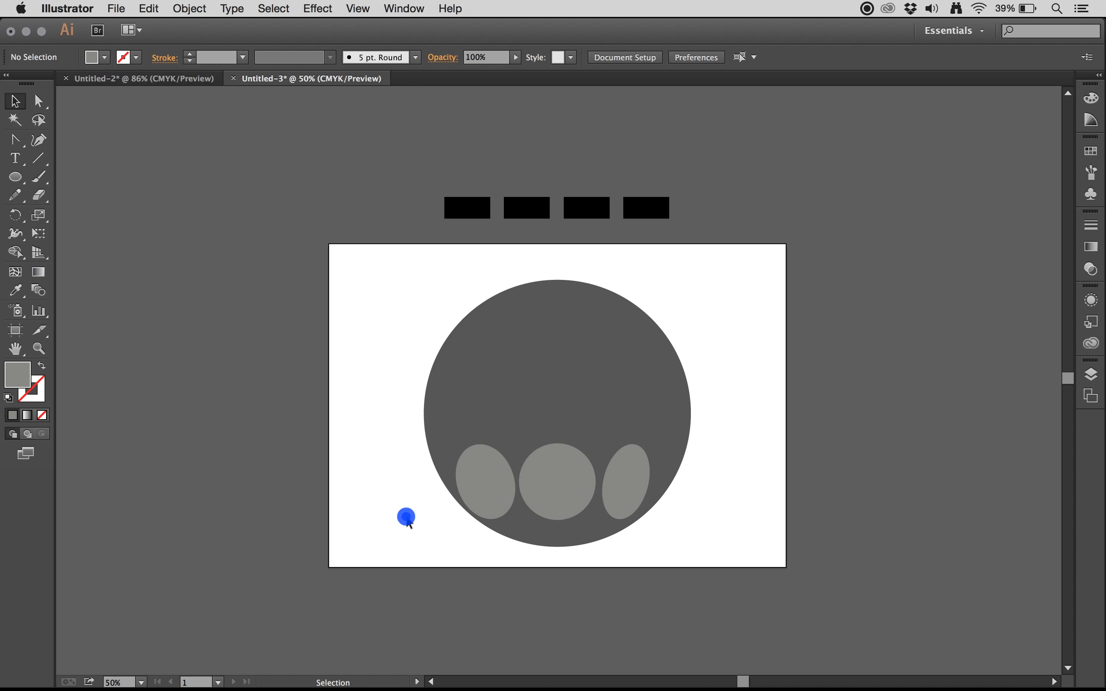
{"action": "left_click", "coordinate": [550, 496]}
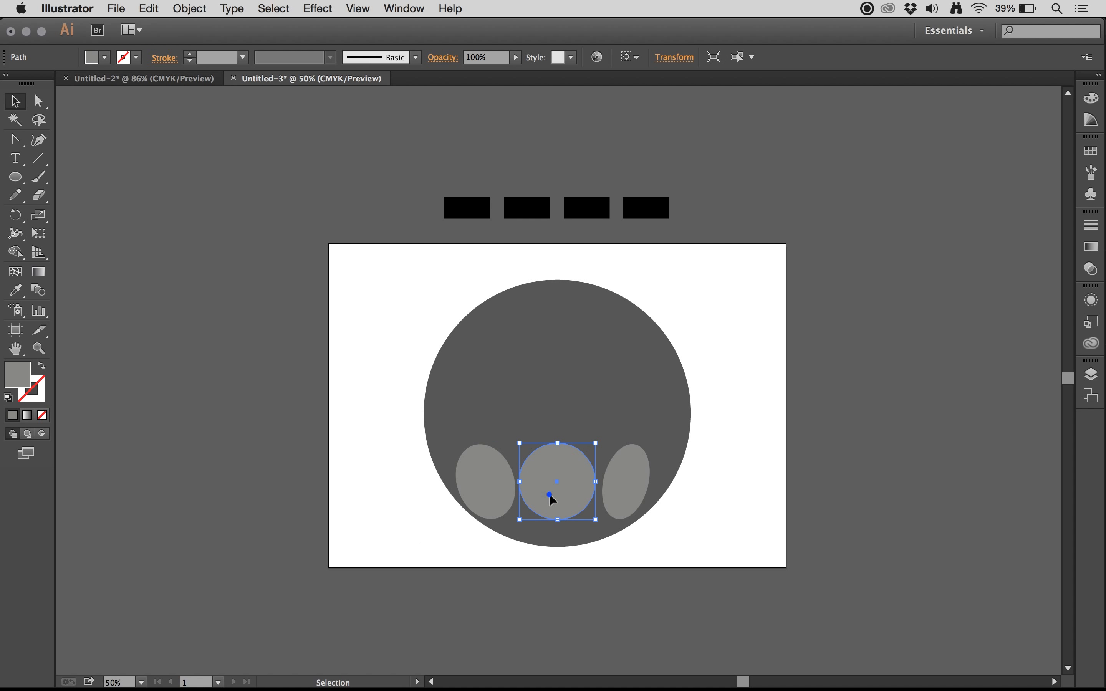
{"action": "left_click", "coordinate": [631, 504]}
{"action": "left_click_drag", "start_coordinate": [632, 506], "coordinate": [634, 506]}
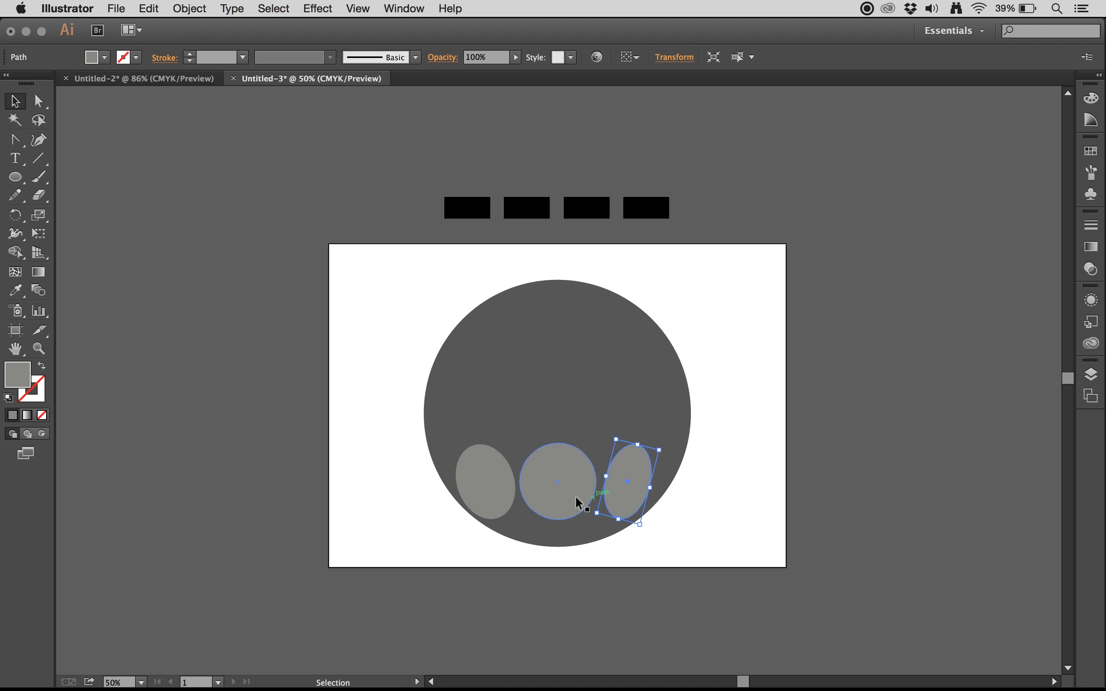
{"action": "left_click", "coordinate": [497, 504]}
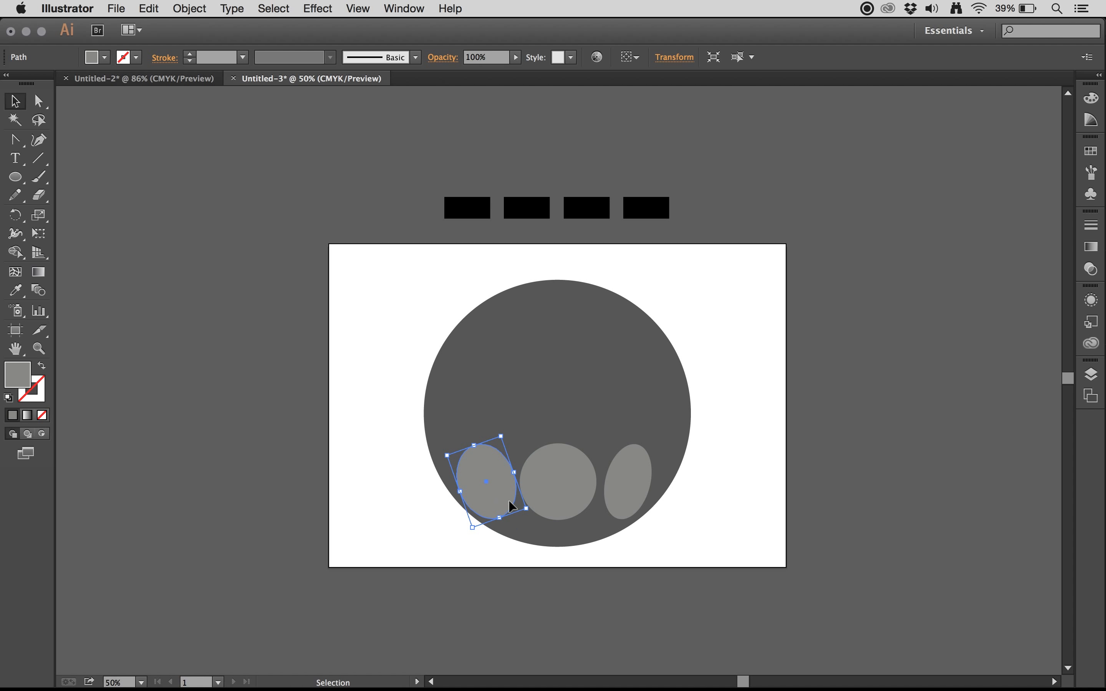
{"action": "left_click", "coordinate": [629, 505]}
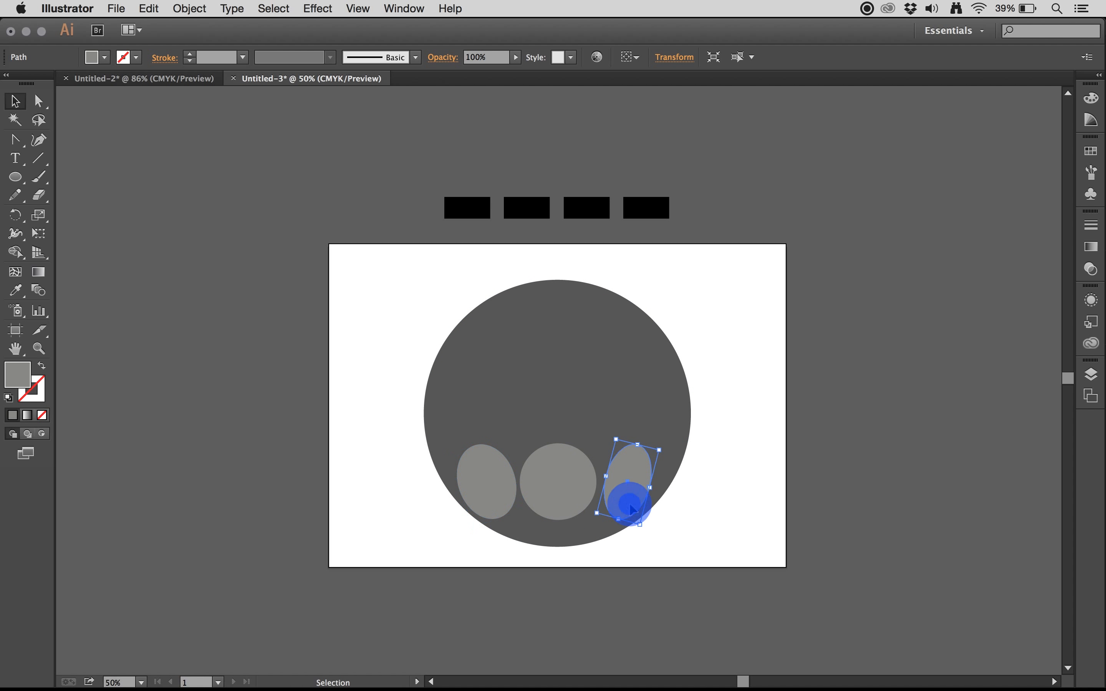
{"action": "left_click", "coordinate": [567, 506]}
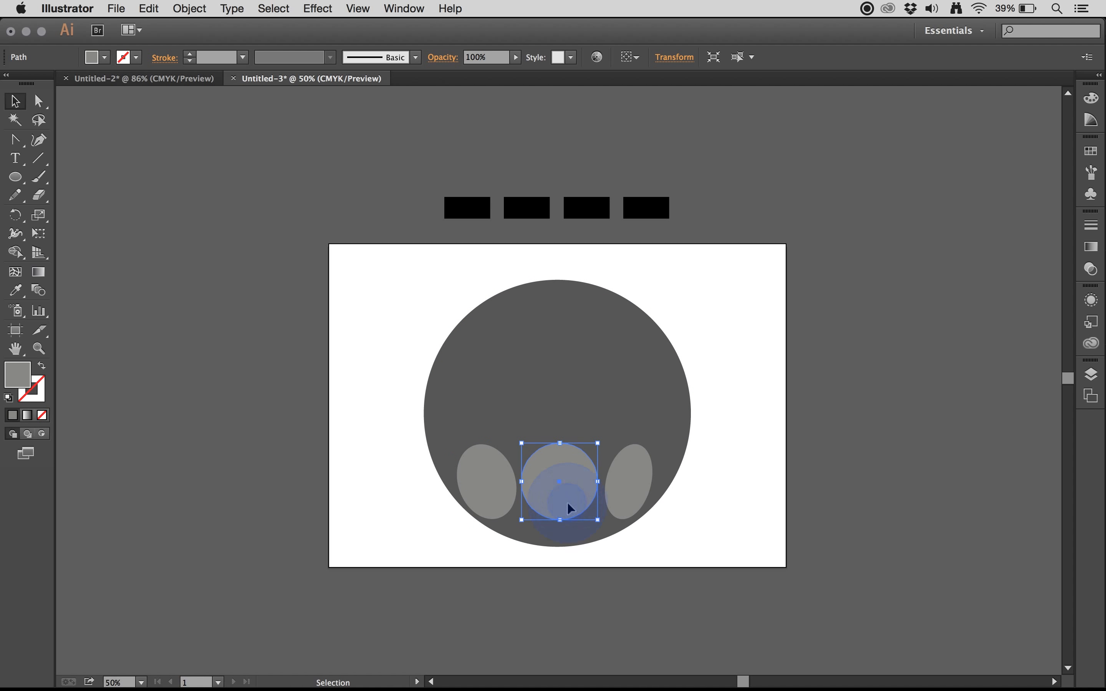
{"action": "left_click", "coordinate": [272, 517]}
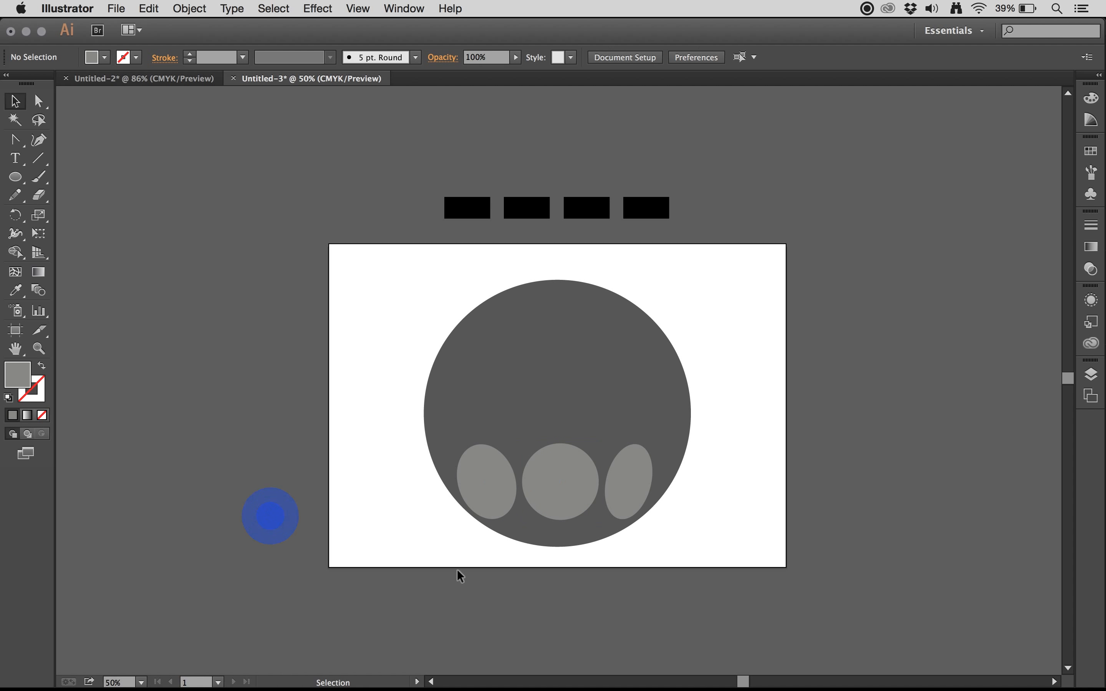
Step: Move the row of four text dashes onto the upper half of the large circle and fill them with C=0 M=0 Y=0 K=10
{"action": "left_click_drag", "start_coordinate": [589, 208], "coordinate": [589, 364]}
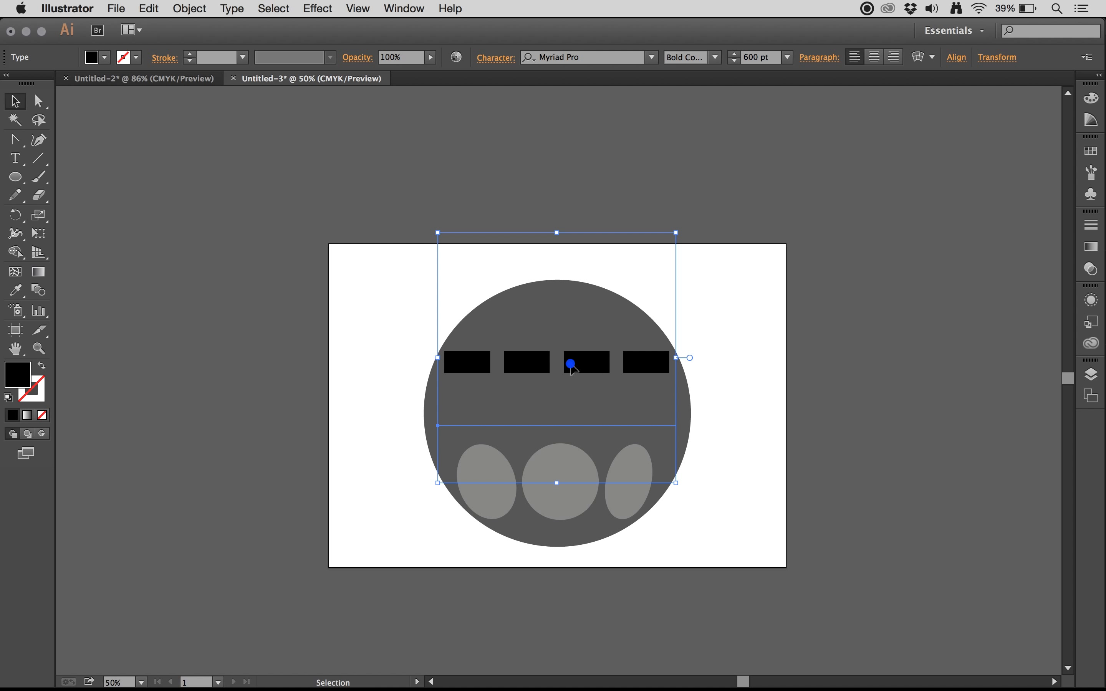
{"action": "double_click", "coordinate": [571, 363]}
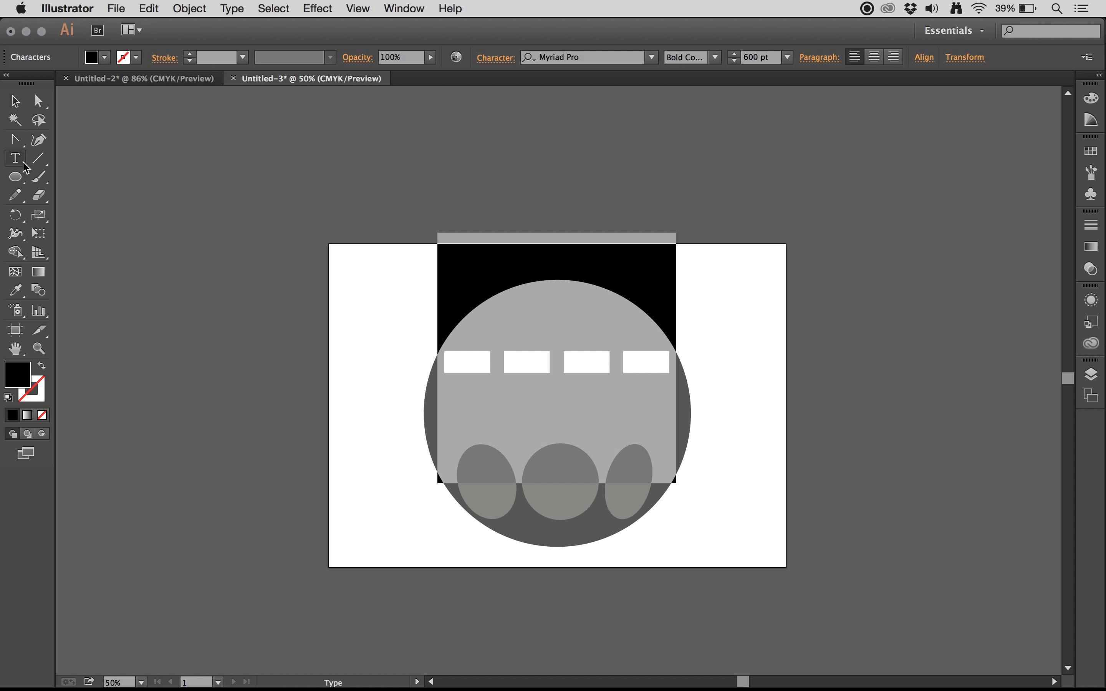
{"action": "left_click", "coordinate": [106, 58]}
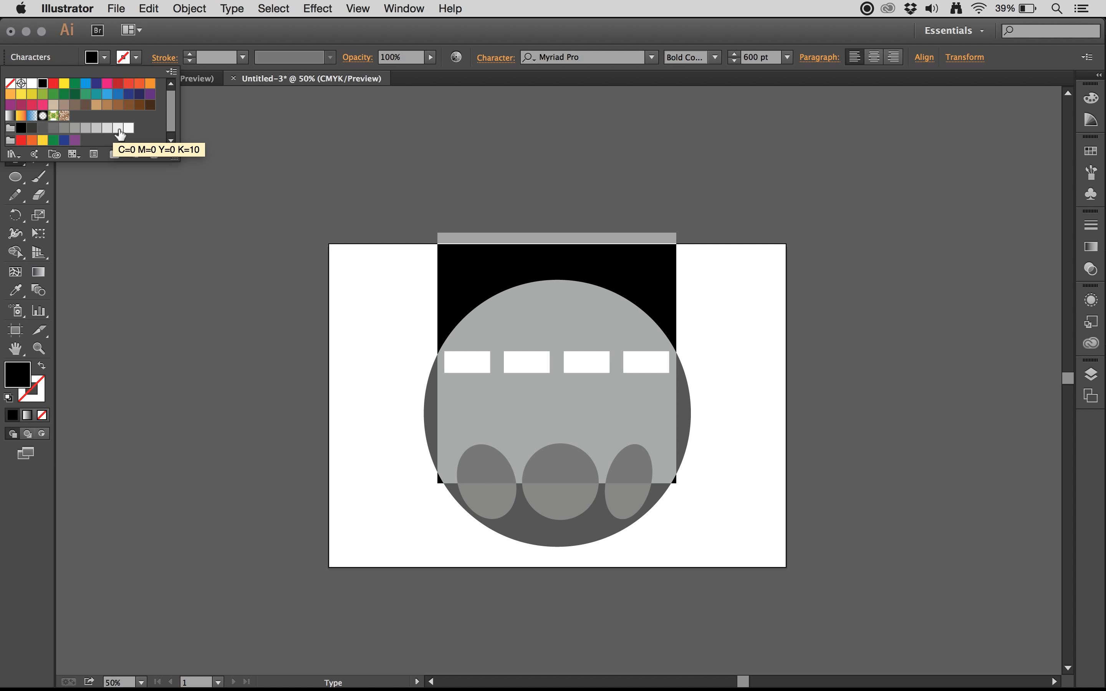
{"action": "left_click", "coordinate": [118, 129]}
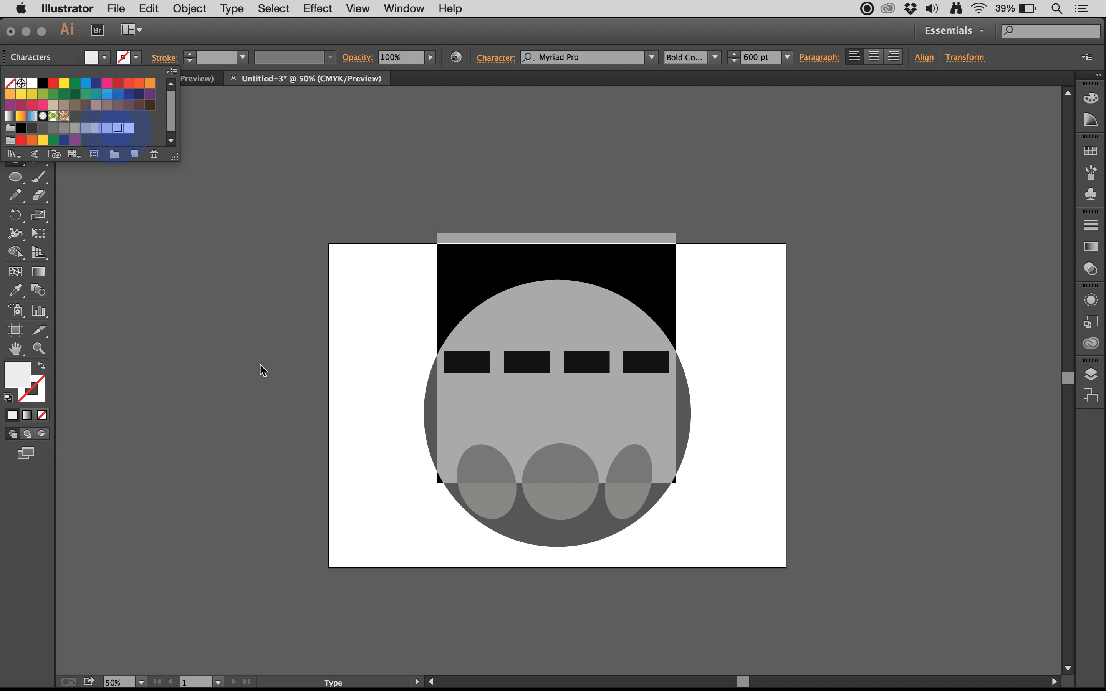
{"action": "left_click", "coordinate": [517, 359]}
{"action": "left_click", "coordinate": [500, 358]}
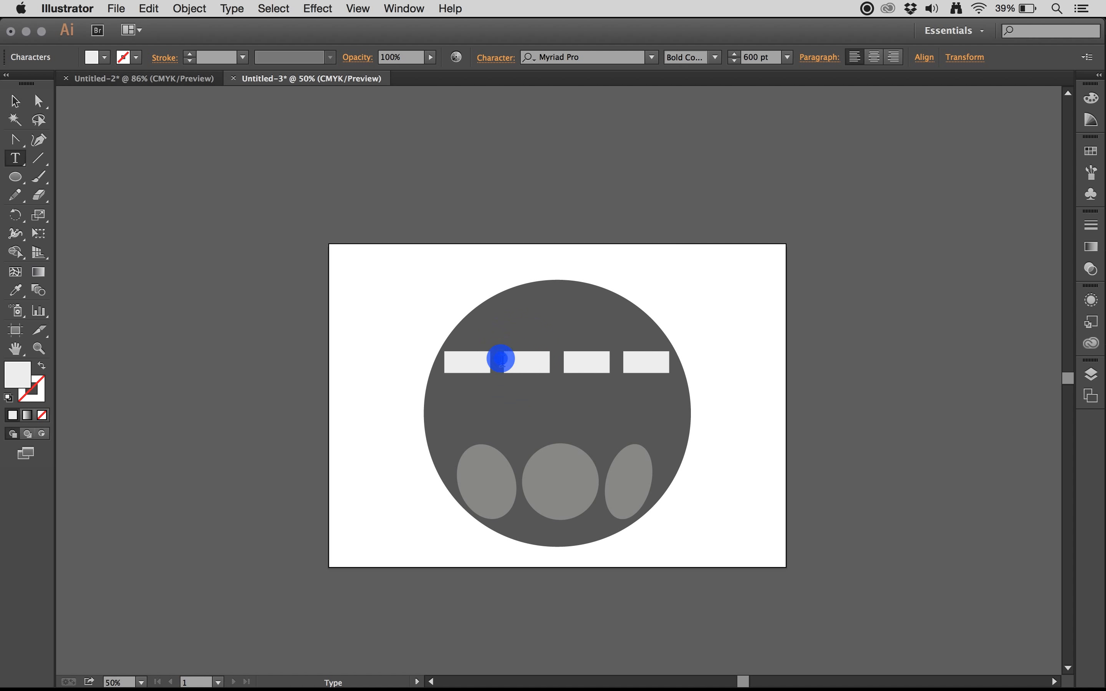
Step: Convert the four-dash text object to outlines
{"action": "double_click", "coordinate": [501, 358]}
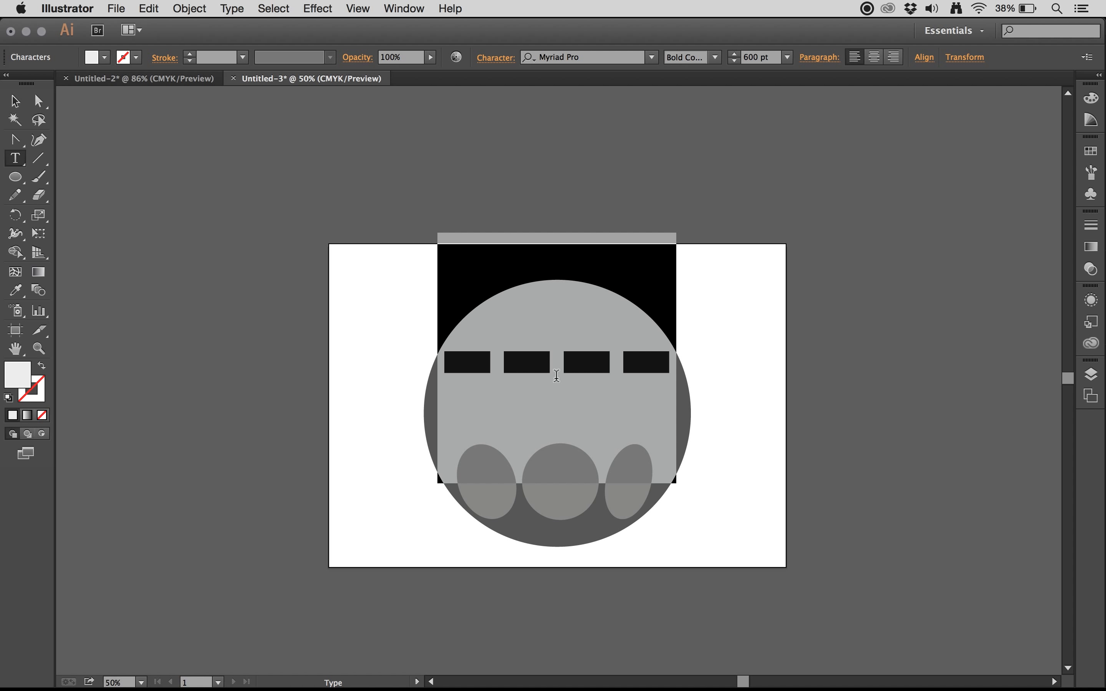
{"action": "right_click", "coordinate": [482, 367]}
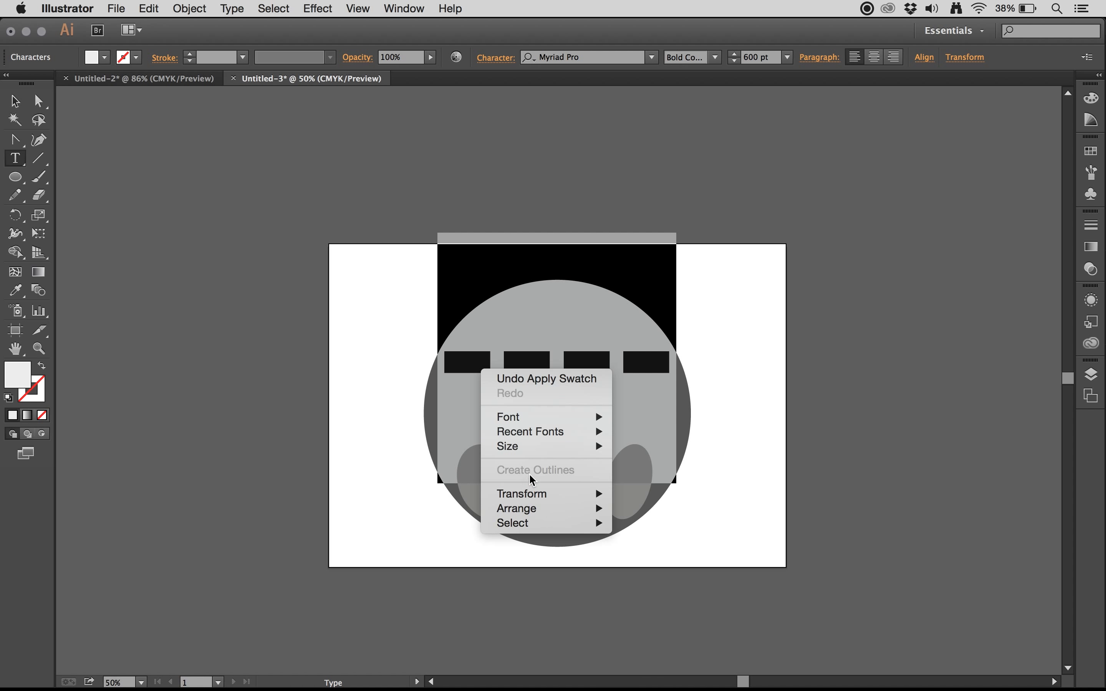
{"action": "left_click", "coordinate": [468, 365]}
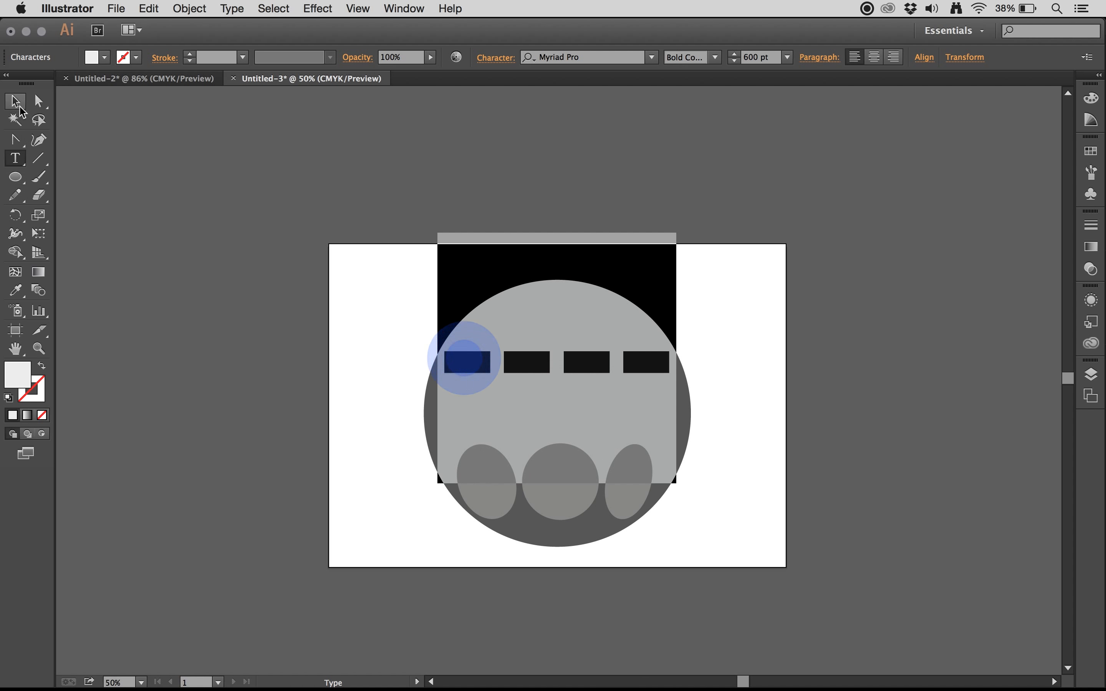
{"action": "left_click", "coordinate": [20, 109]}
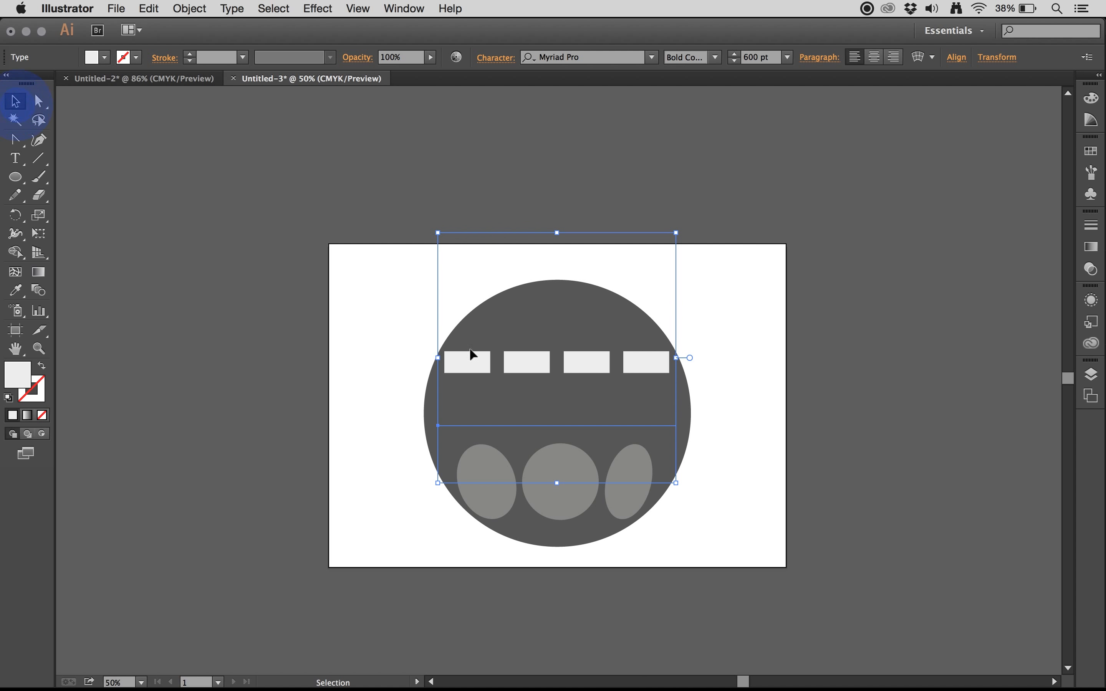
{"action": "right_click", "coordinate": [479, 369]}
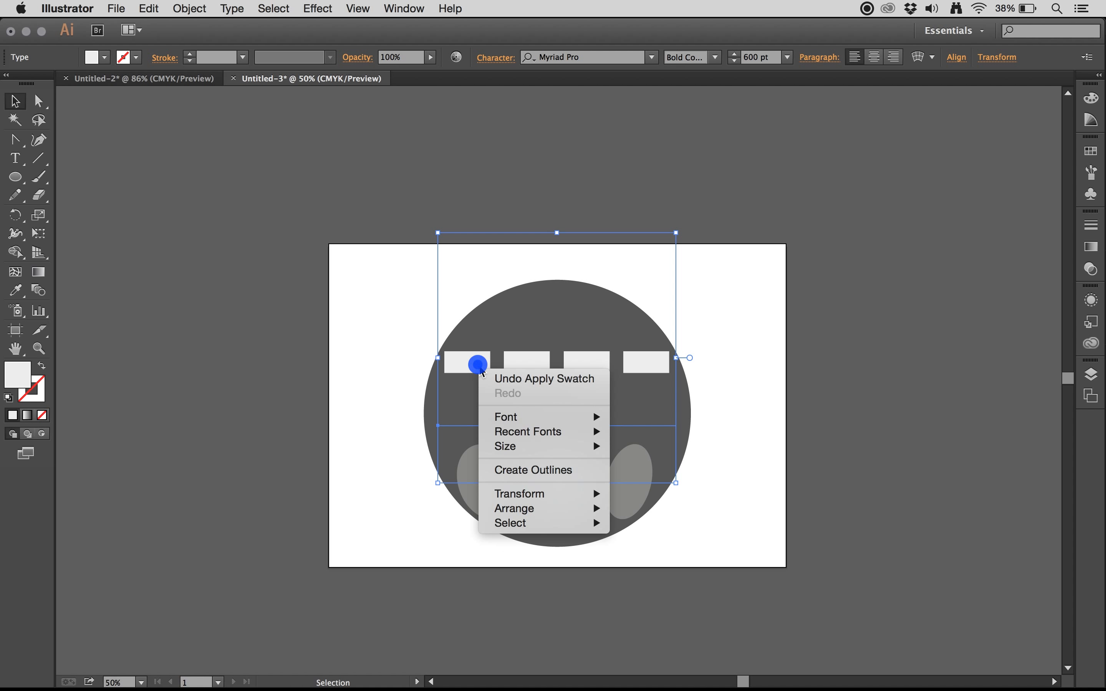
{"action": "left_click", "coordinate": [531, 480]}
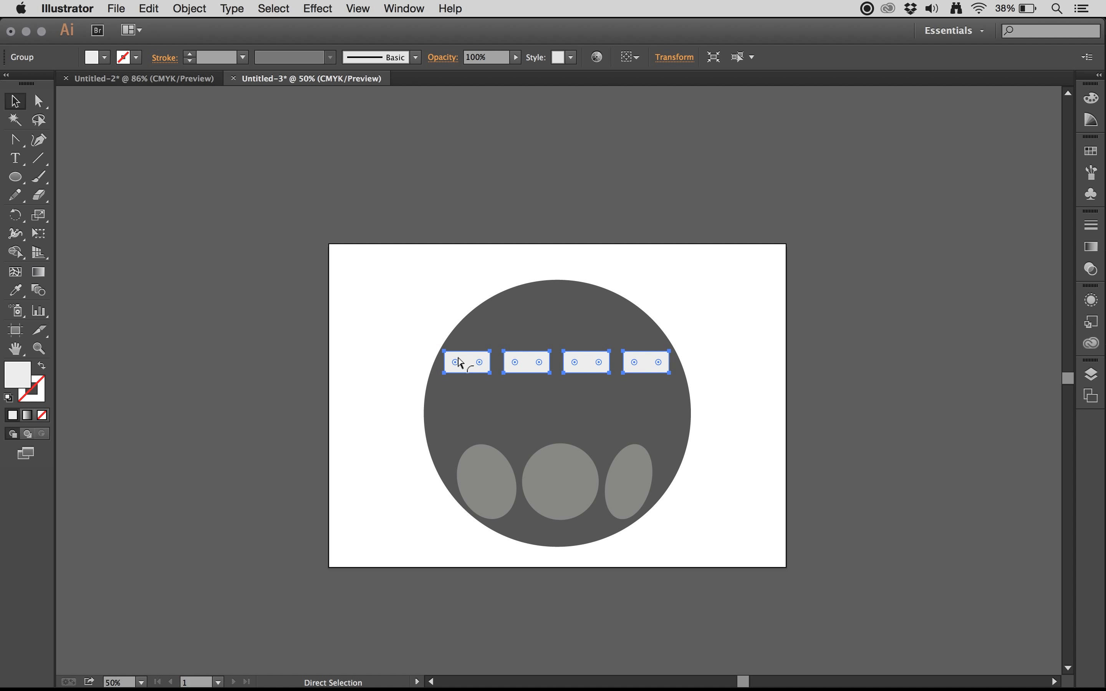
Step: Pull the upper outer corners of the first and last dashes inward so both outer ends slant along the large circle's curve
{"action": "key", "text": "super+equal"}
{"action": "key", "text": "super+equal"}
{"action": "key", "text": "v"}
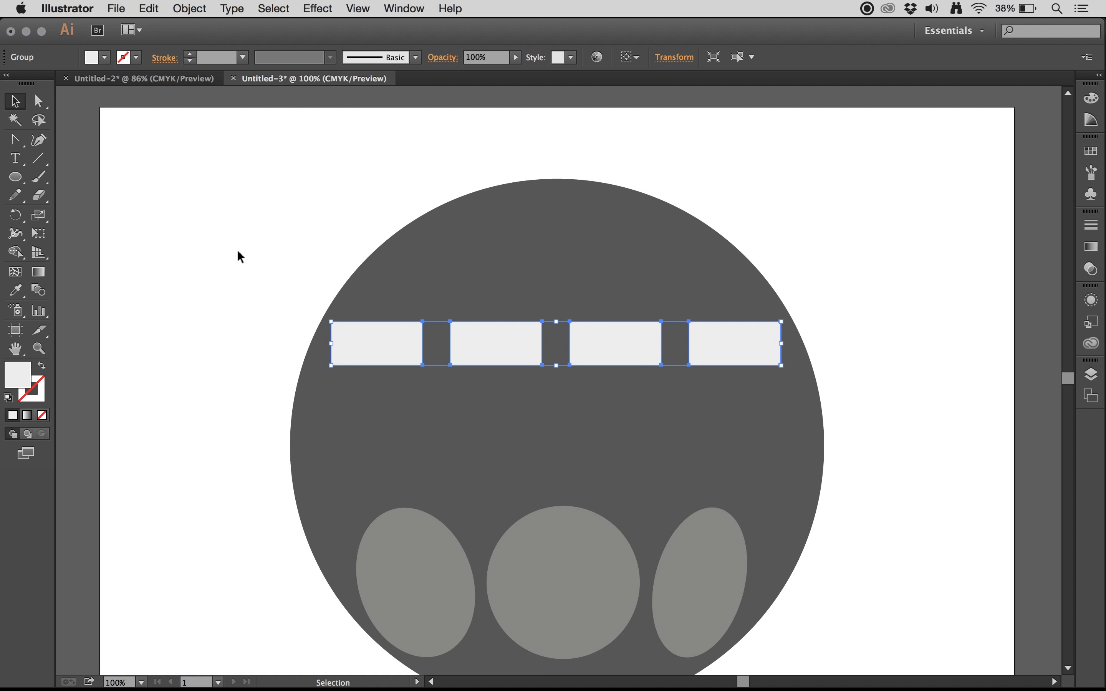
{"action": "left_click", "coordinate": [39, 104]}
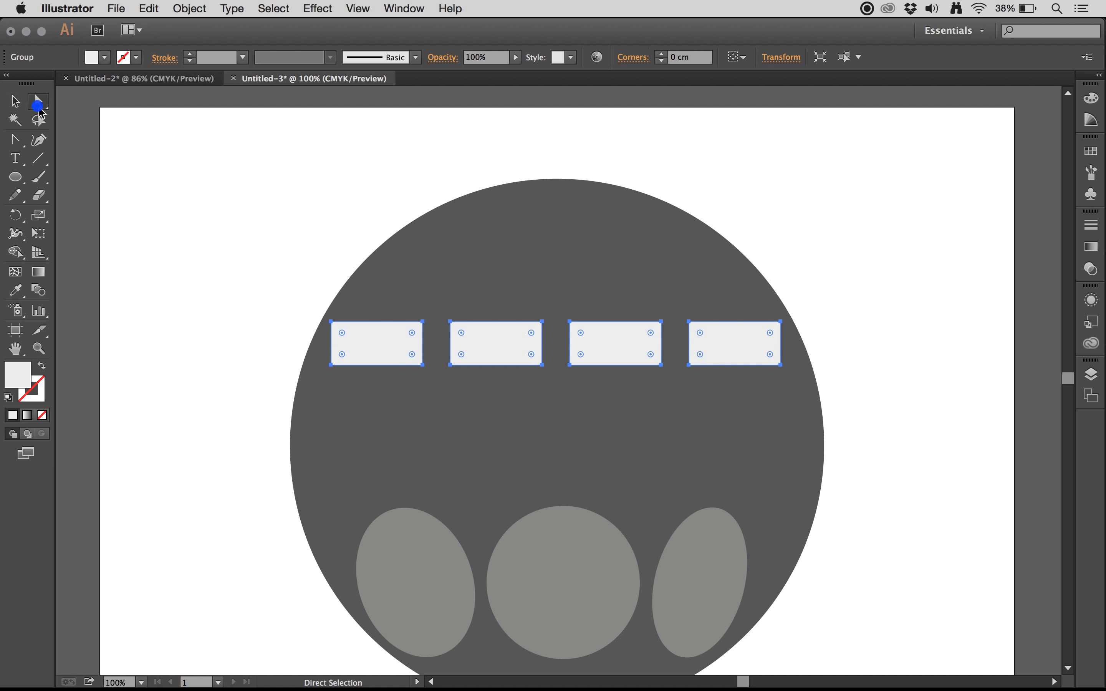
{"action": "left_click", "coordinate": [173, 287]}
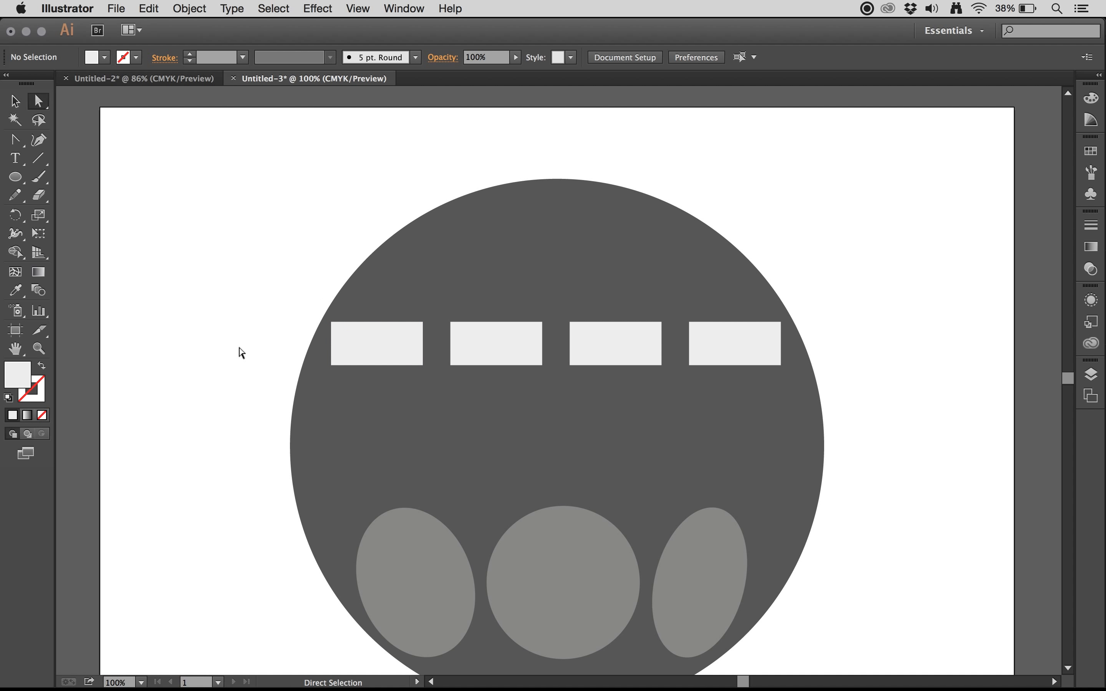
{"action": "left_click", "coordinate": [360, 359]}
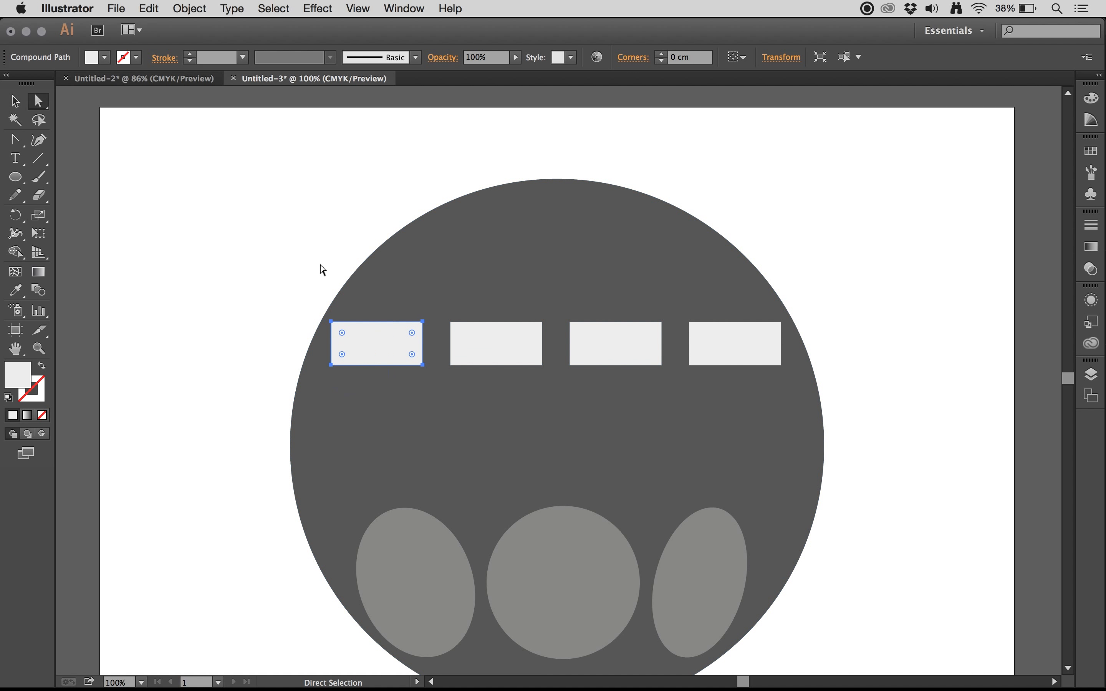
{"action": "left_click", "coordinate": [249, 266]}
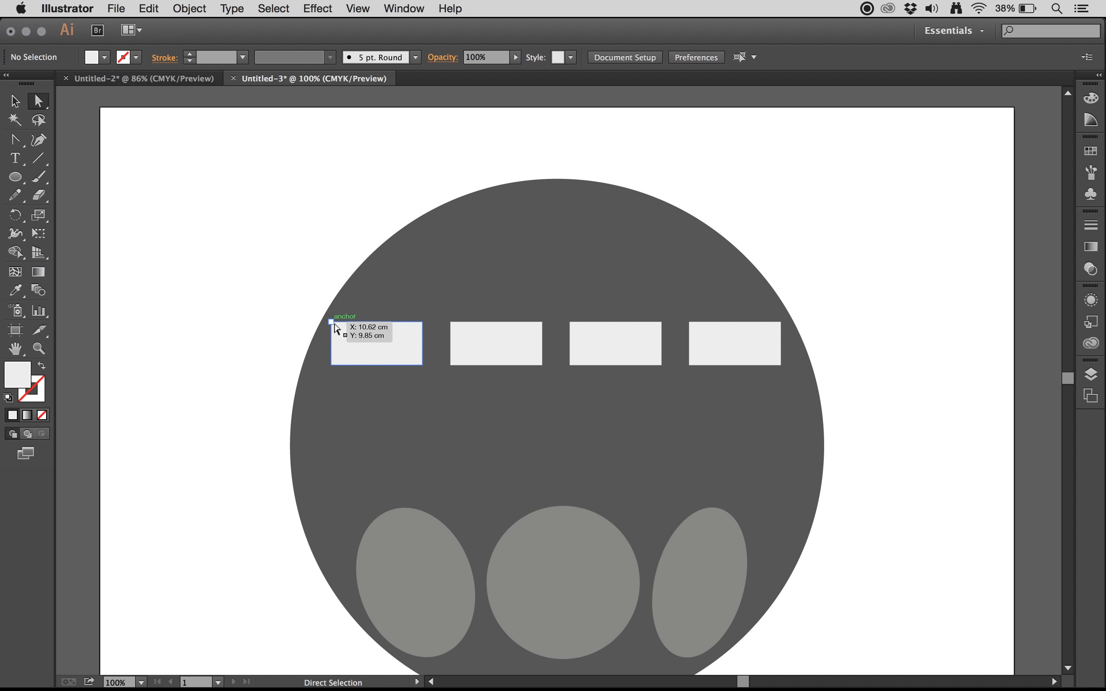
{"action": "left_click", "coordinate": [332, 322]}
{"action": "left_click_drag", "start_coordinate": [339, 324], "coordinate": [352, 322]}
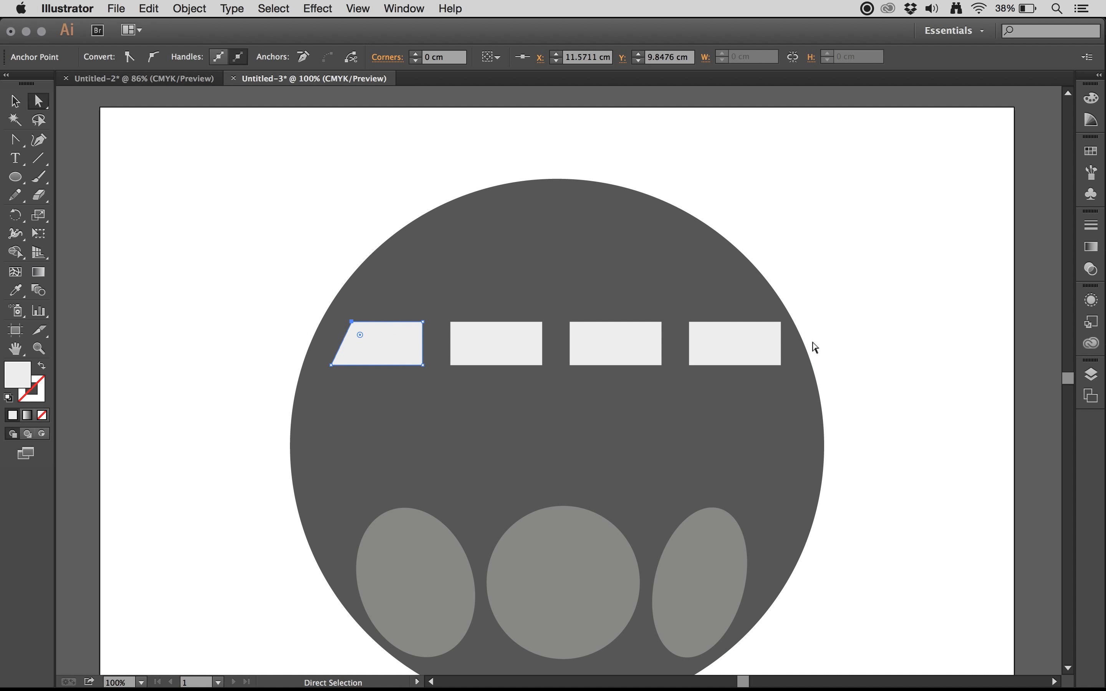
{"action": "left_click_drag", "start_coordinate": [781, 323], "coordinate": [760, 323]}
Step: Delete the narrow right ellipse and replace it with a duplicate of the left ellipse placed level with it beside the middle circle
{"action": "scroll", "coordinate": [867, 326], "scroll_direction": "down", "scroll_amount": 1}
{"action": "scroll", "coordinate": [868, 326], "scroll_direction": "down", "scroll_amount": 5}
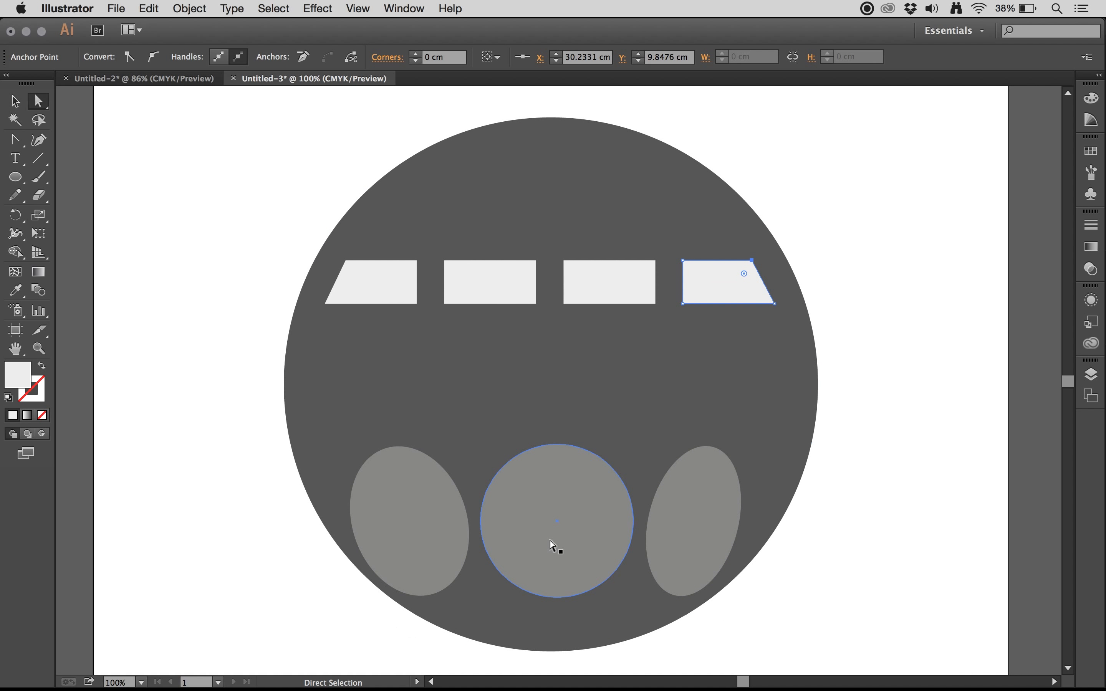
{"action": "left_click", "coordinate": [687, 545]}
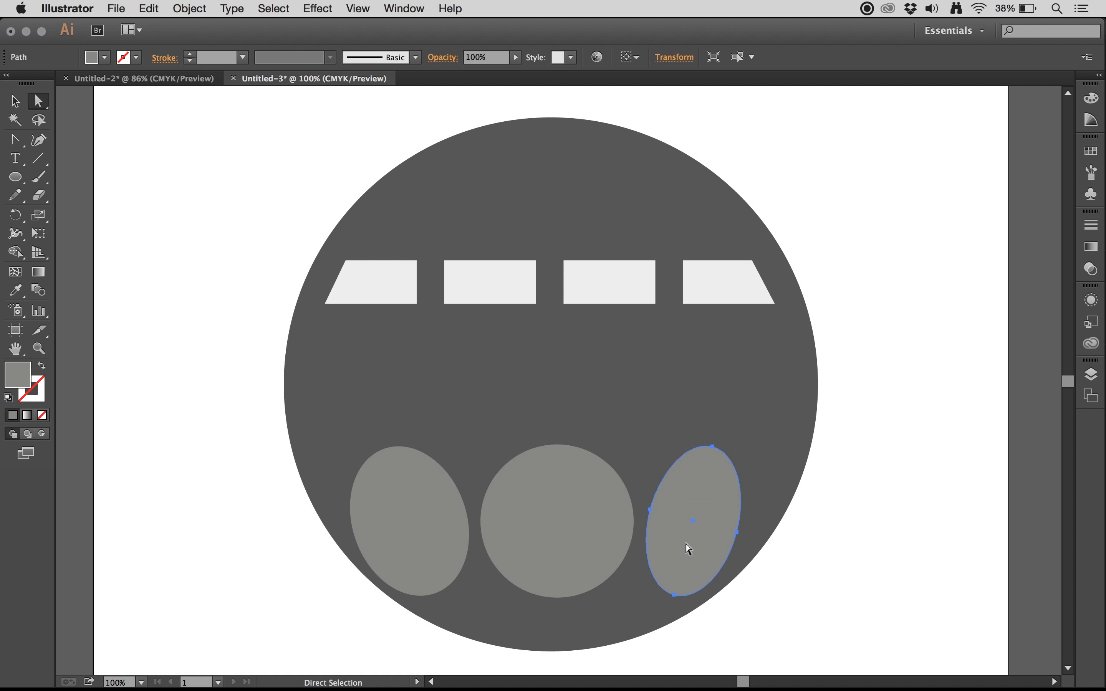
{"action": "key", "text": "Delete"}
{"action": "left_click", "coordinate": [449, 539]}
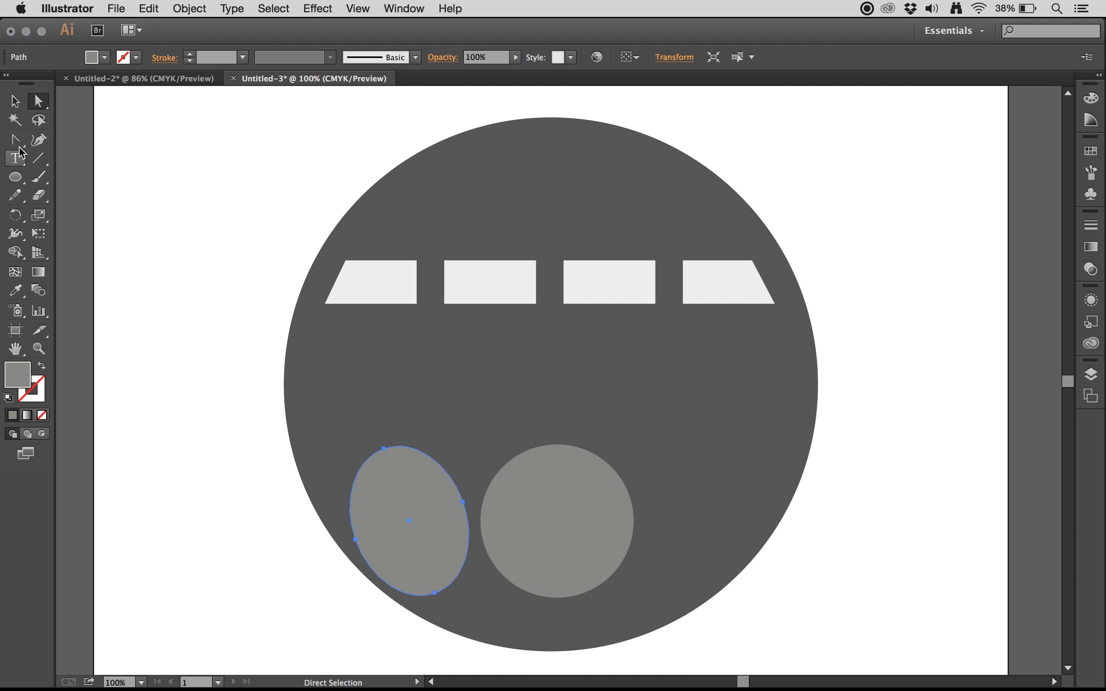
{"action": "left_click", "coordinate": [15, 100]}
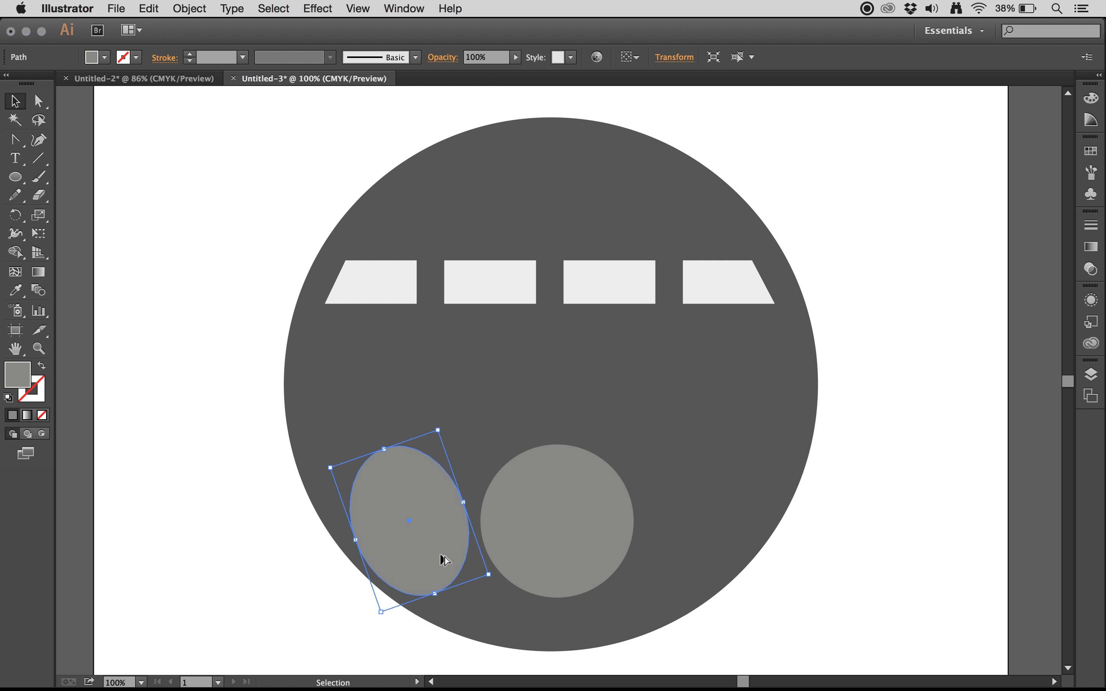
{"action": "left_click_drag", "start_coordinate": [439, 555], "coordinate": [735, 555]}
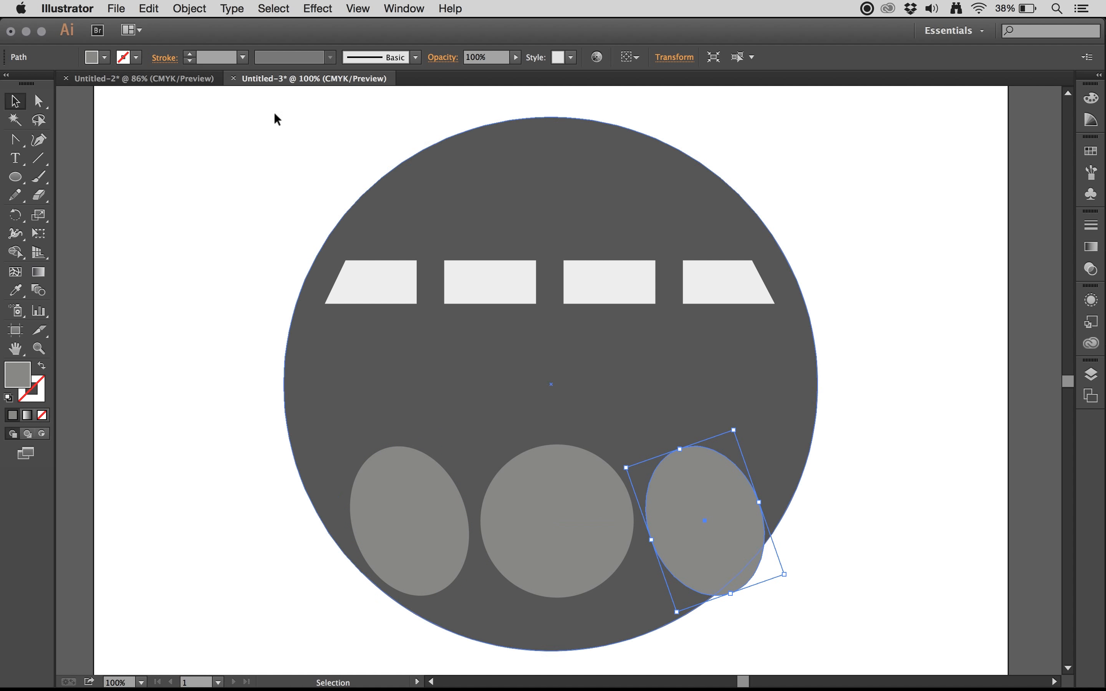
{"action": "left_click", "coordinate": [189, 8]}
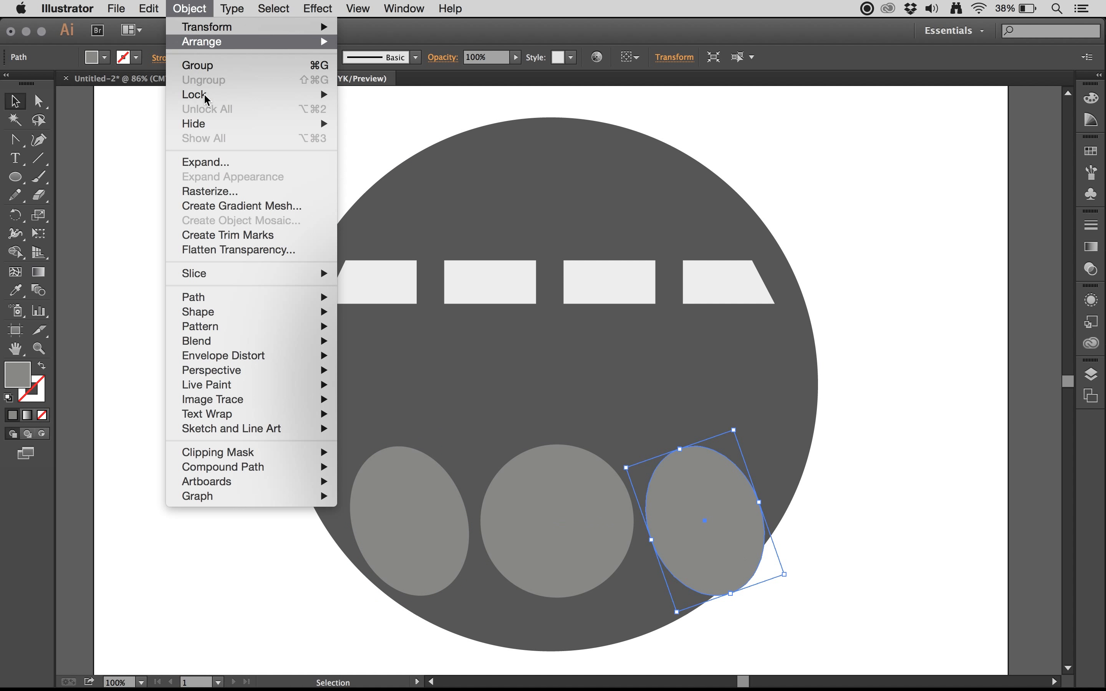
{"action": "mouse_move", "coordinate": [228, 403]}
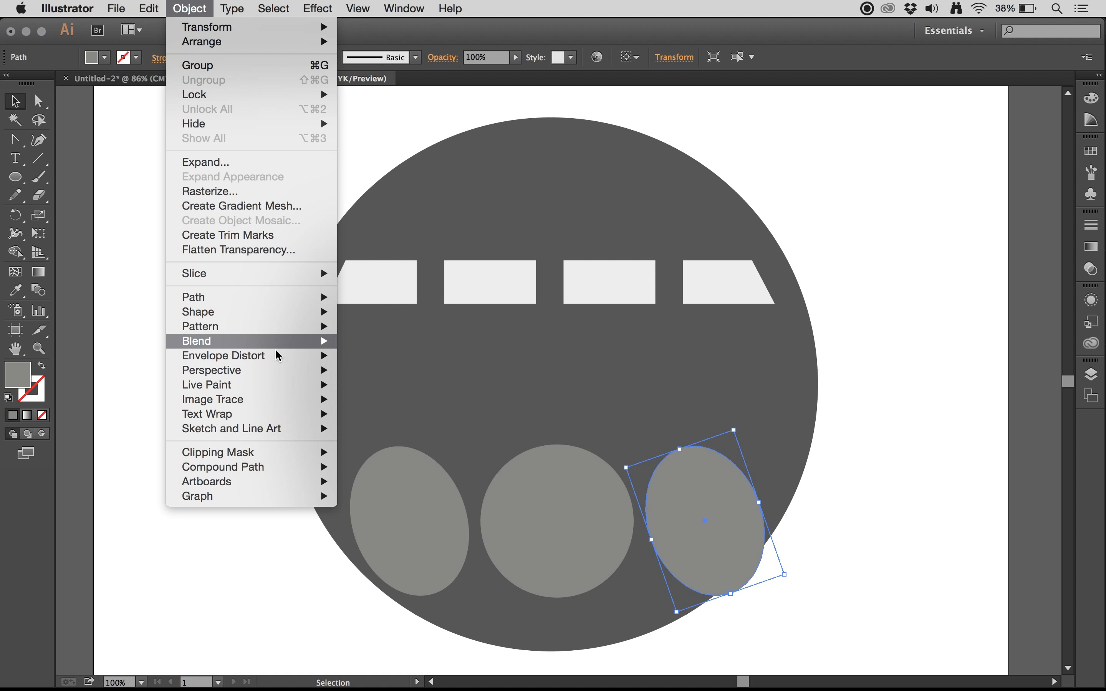
{"action": "mouse_move", "coordinate": [232, 8]}
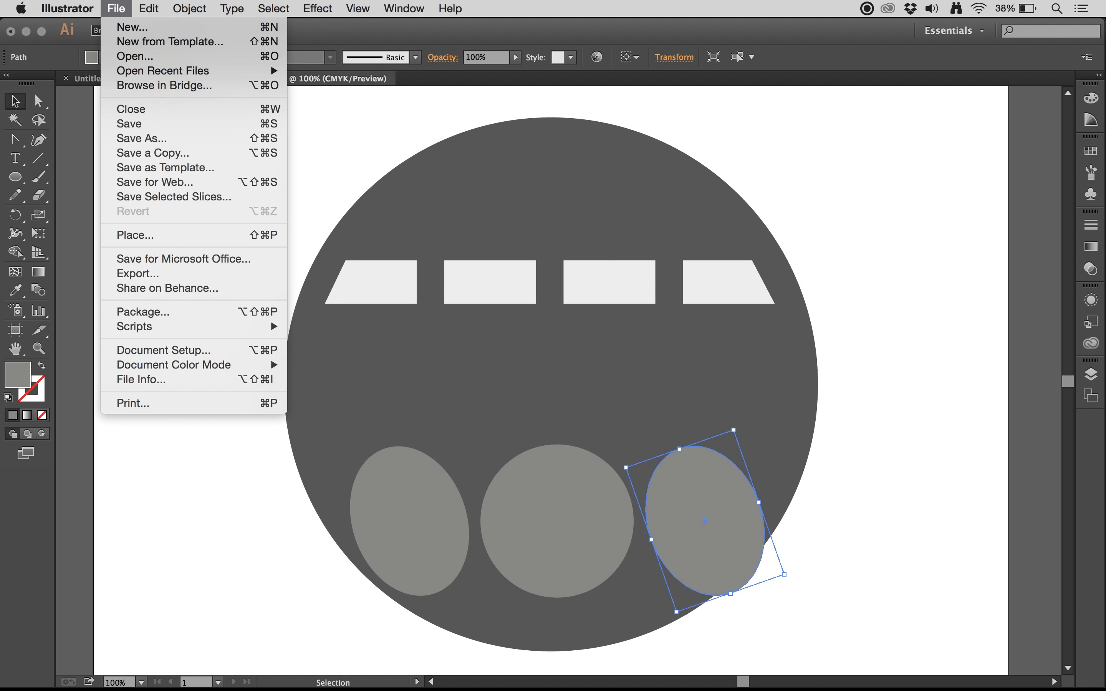
{"action": "mouse_move", "coordinate": [149, 8]}
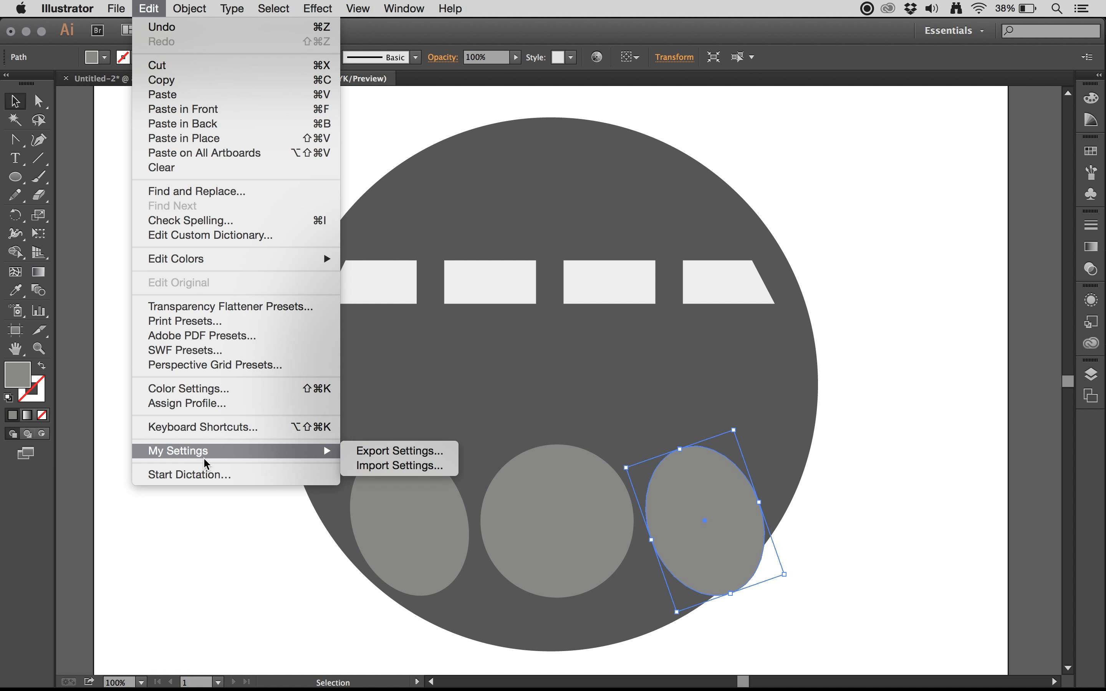
{"action": "left_click", "coordinate": [154, 8]}
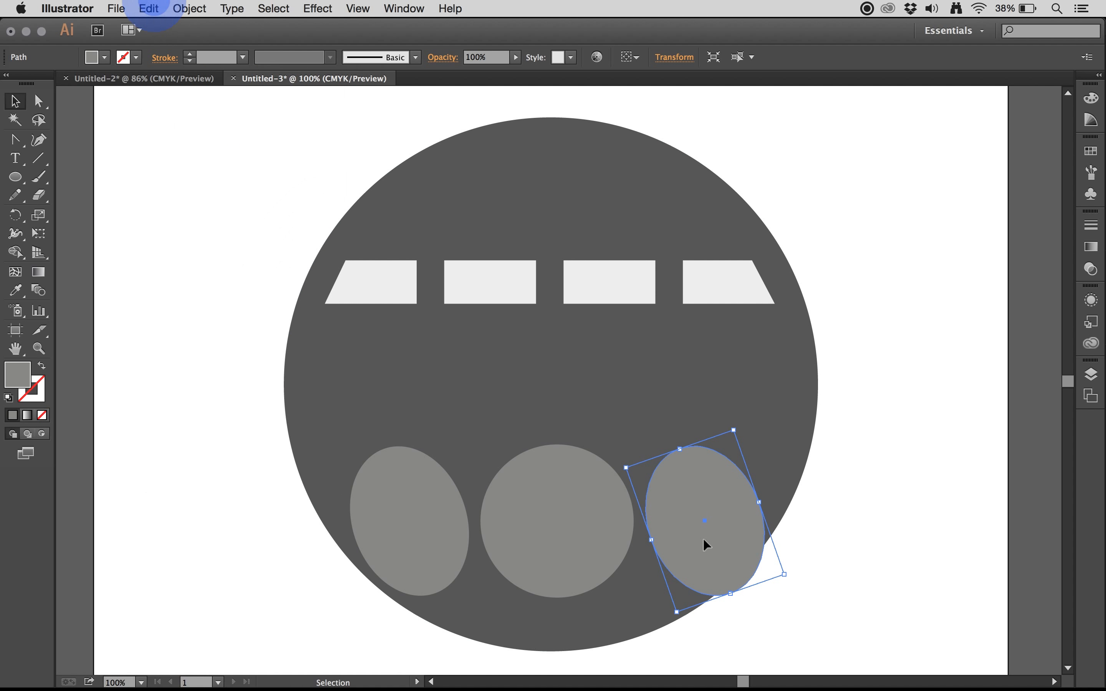
Step: Rotate the duplicated ellipse so its upper end leans outward and shift it to fit just inside the large circle's edge
{"action": "left_click_drag", "start_coordinate": [739, 423], "coordinate": [822, 468]}
{"action": "left_click_drag", "start_coordinate": [714, 548], "coordinate": [707, 551]}
{"action": "key", "text": "Left"}
{"action": "key", "text": "Down"}
{"action": "key", "text": "Down"}
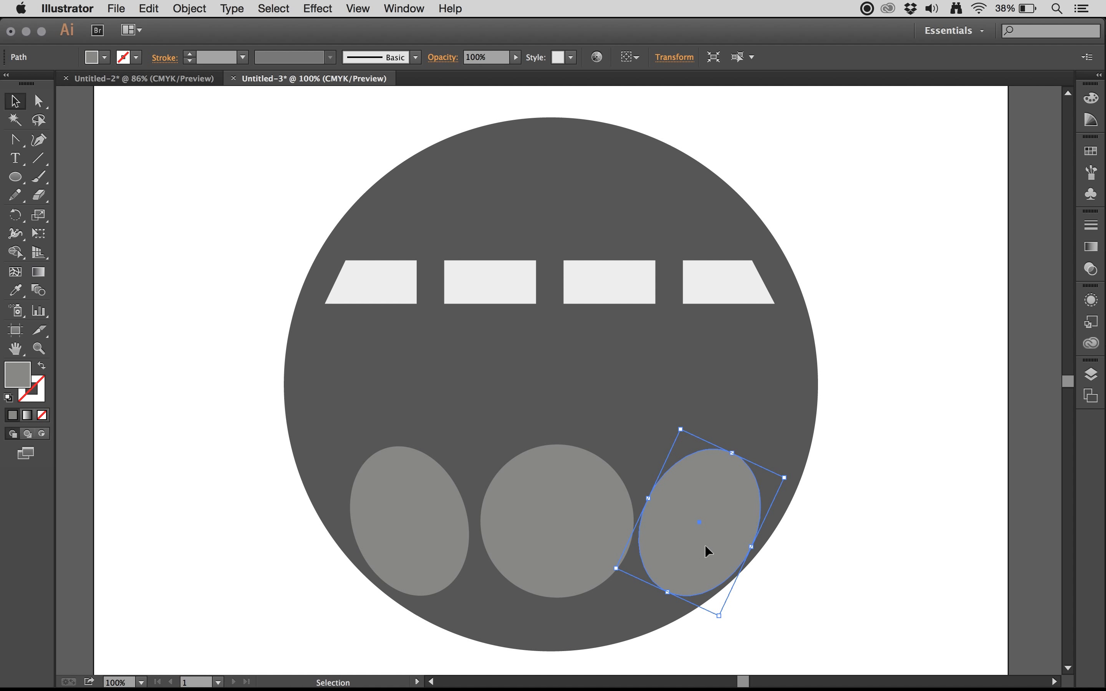
{"action": "key", "text": "Left"}
{"action": "key", "text": "Left"}
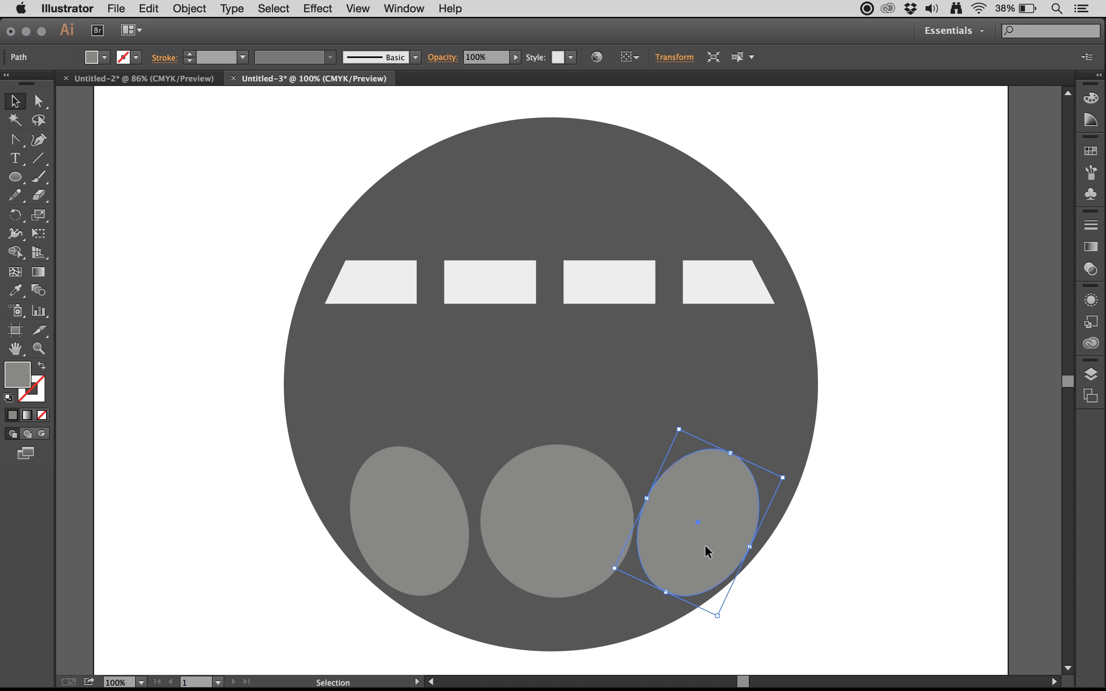
{"action": "key", "text": "Return"}
Step: Nudge the middle circle and the right ellipse slightly left to even out the gaps between the three lower shapes
{"action": "left_click", "coordinate": [568, 462]}
{"action": "left_click", "coordinate": [565, 522]}
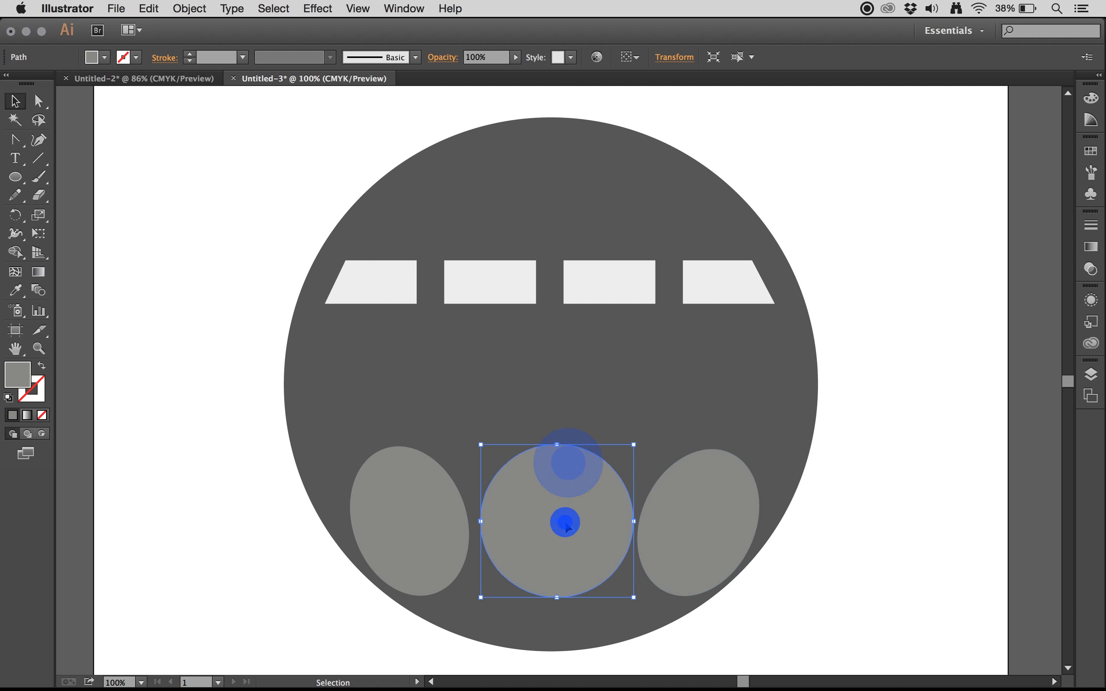
{"action": "key", "text": "Left"}
{"action": "key", "text": "Left"}
{"action": "key", "text": "Left"}
{"action": "key", "text": "Left"}
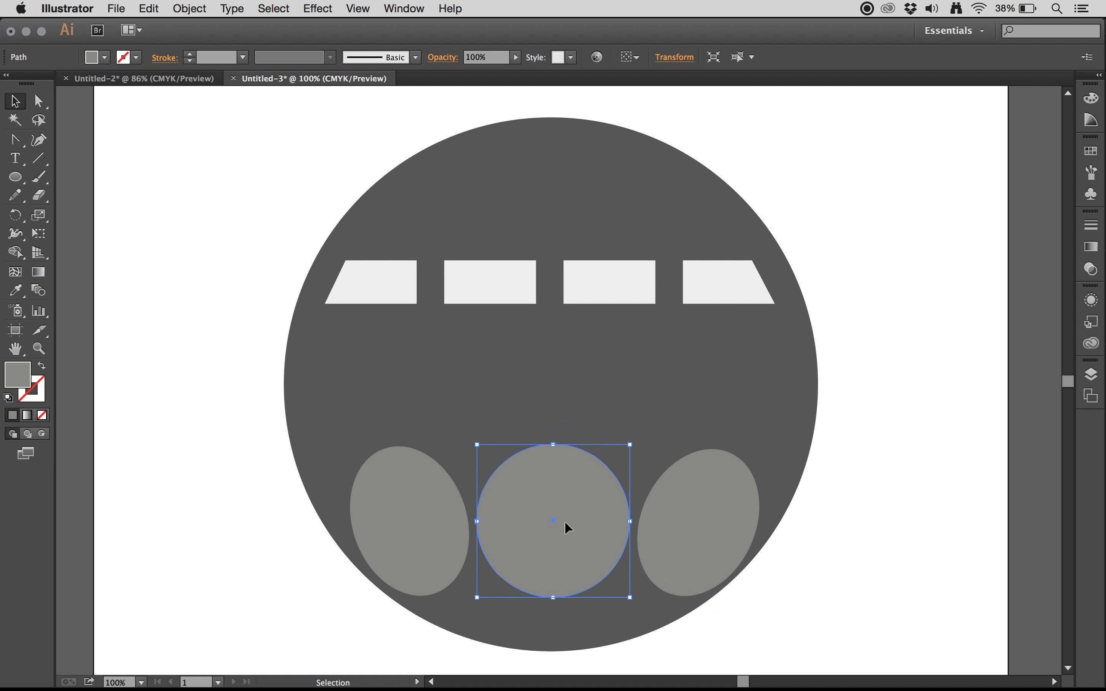
{"action": "key", "text": "Left"}
{"action": "key", "text": "Left"}
{"action": "double_click", "coordinate": [651, 533]}
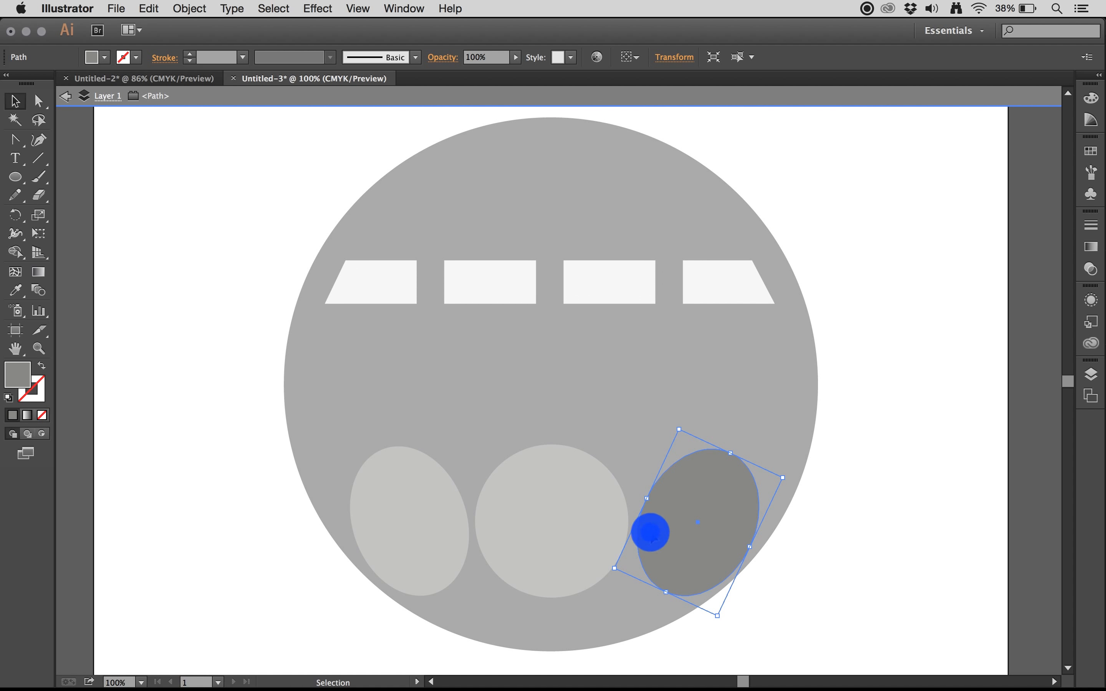
{"action": "left_click", "coordinate": [66, 96]}
{"action": "left_click", "coordinate": [197, 281]}
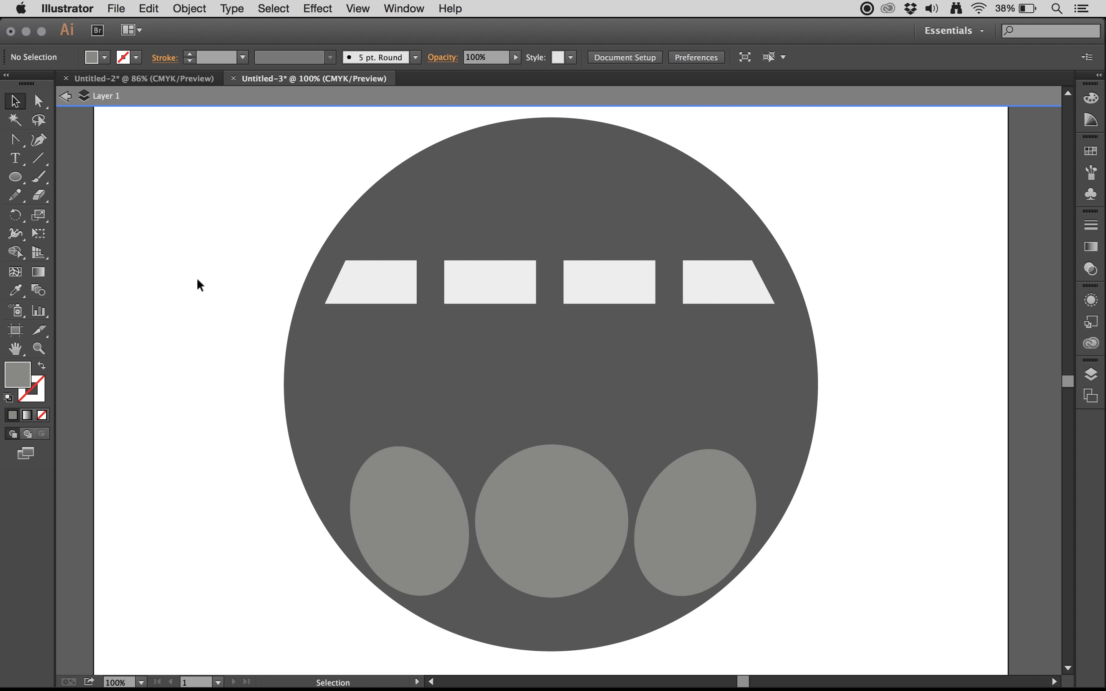
{"action": "left_click", "coordinate": [65, 96]}
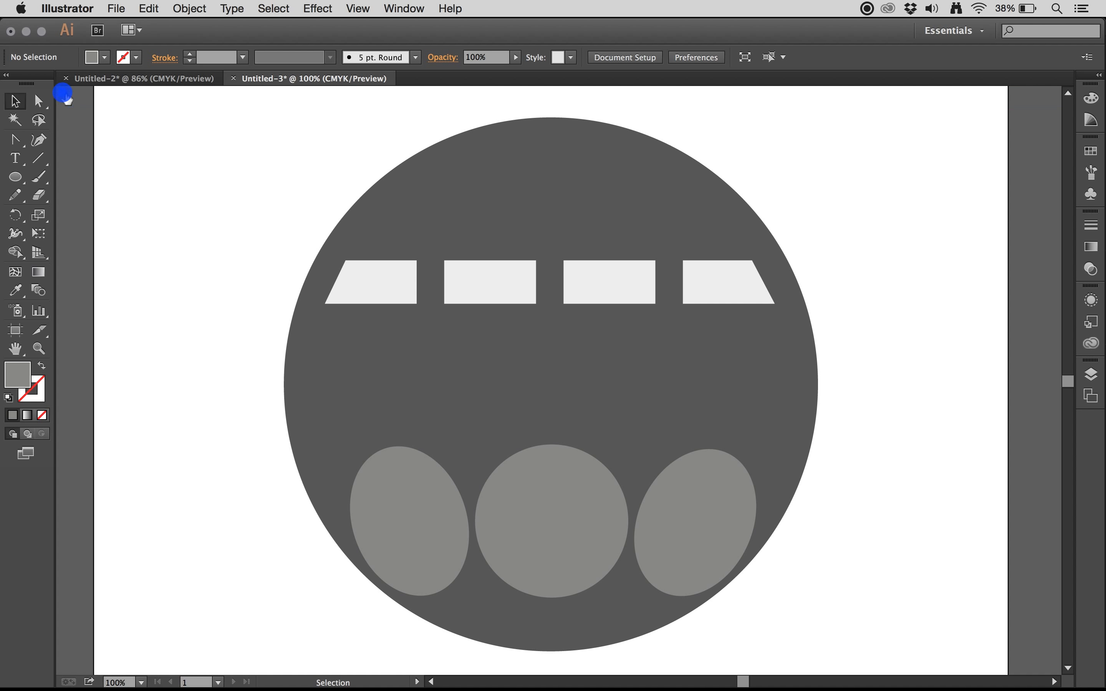
Step: Select the large circle together with all the dashes and lower gray shapes
{"action": "key", "text": "super+minus"}
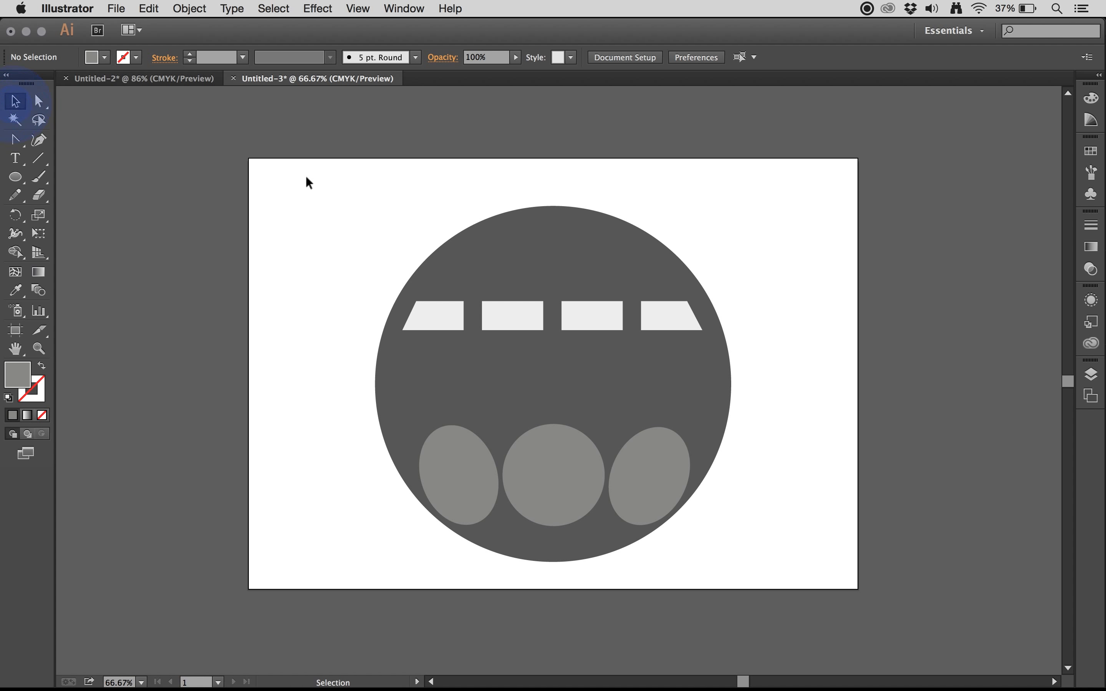
{"action": "left_click_drag", "start_coordinate": [345, 192], "coordinate": [776, 585]}
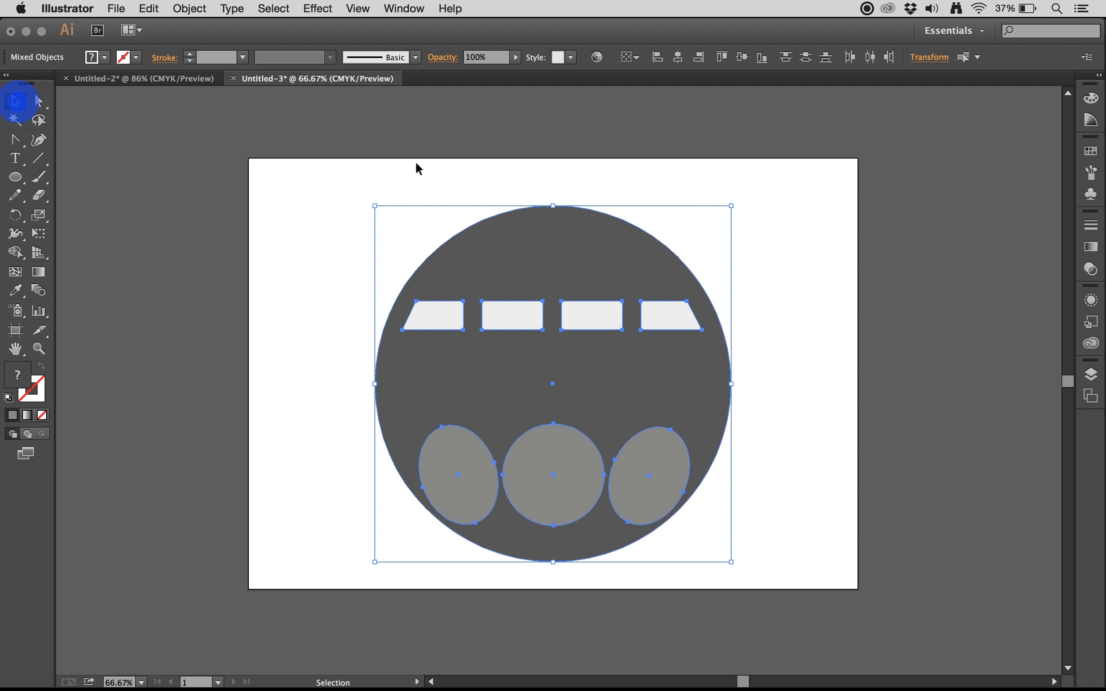
{"action": "left_click_drag", "start_coordinate": [353, 178], "coordinate": [767, 597]}
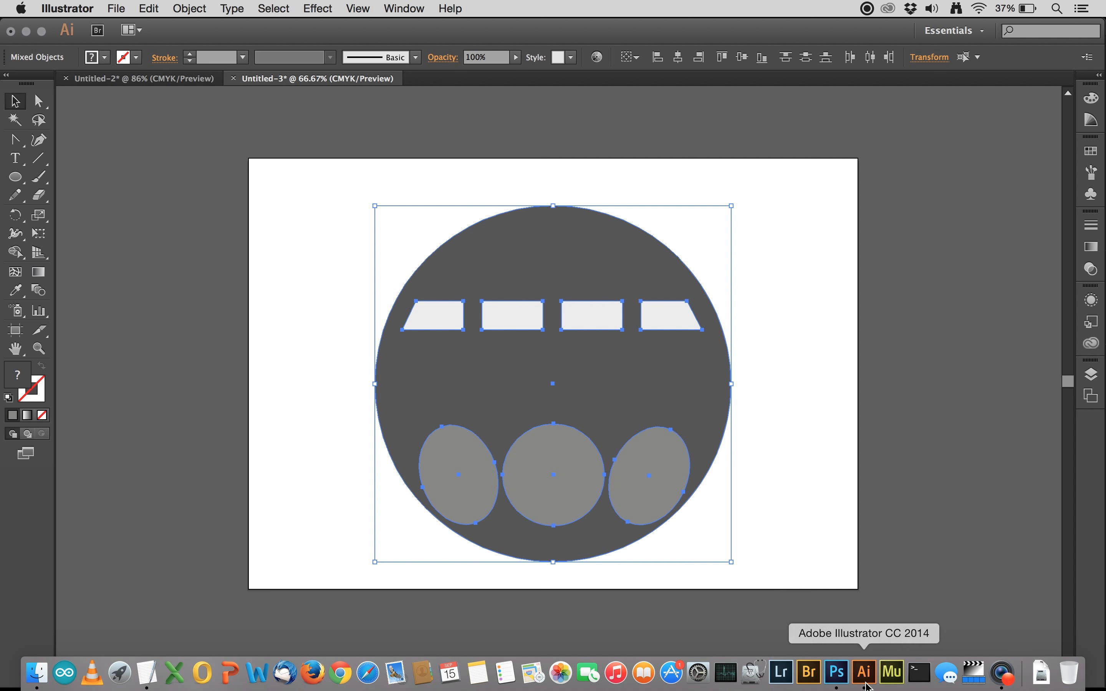
Step: Switch to Photoshop and create a new RGB document from the International Paper preset, matching the page size of poster.psd
{"action": "left_click", "coordinate": [836, 672]}
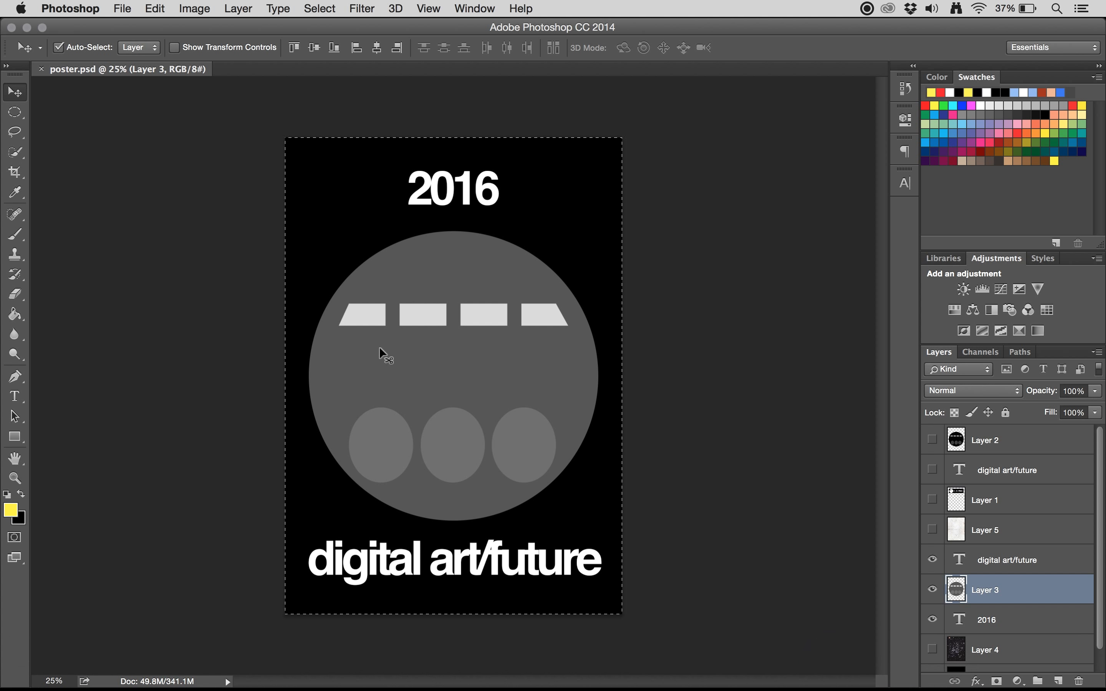
{"action": "key", "text": "super+n"}
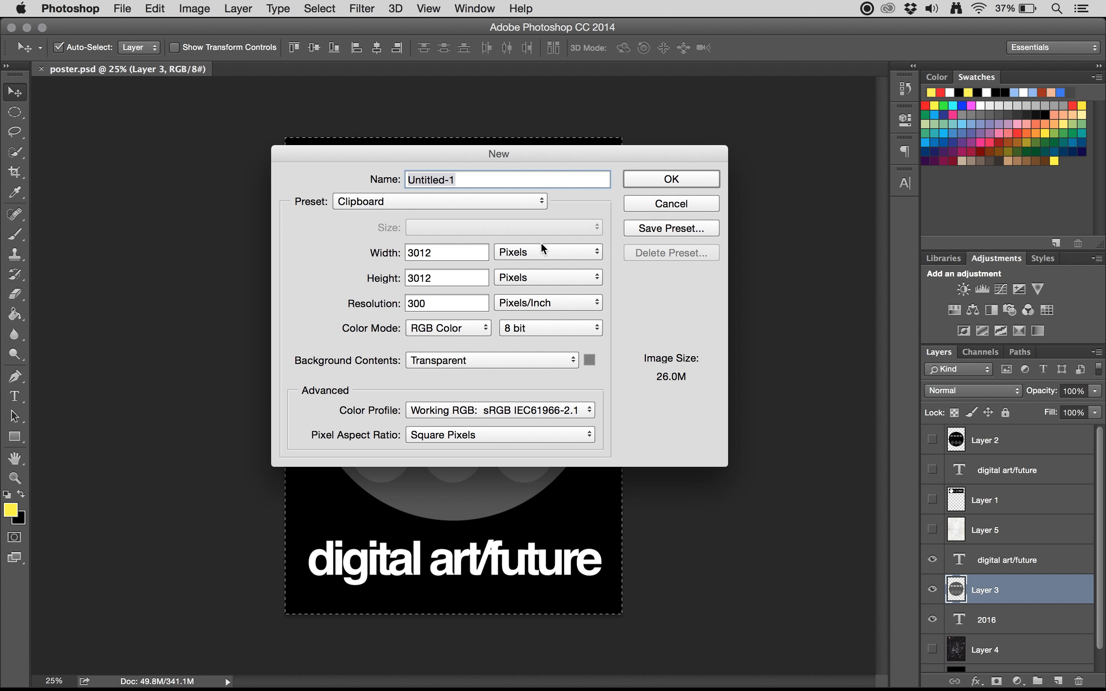
{"action": "left_click", "coordinate": [461, 198]}
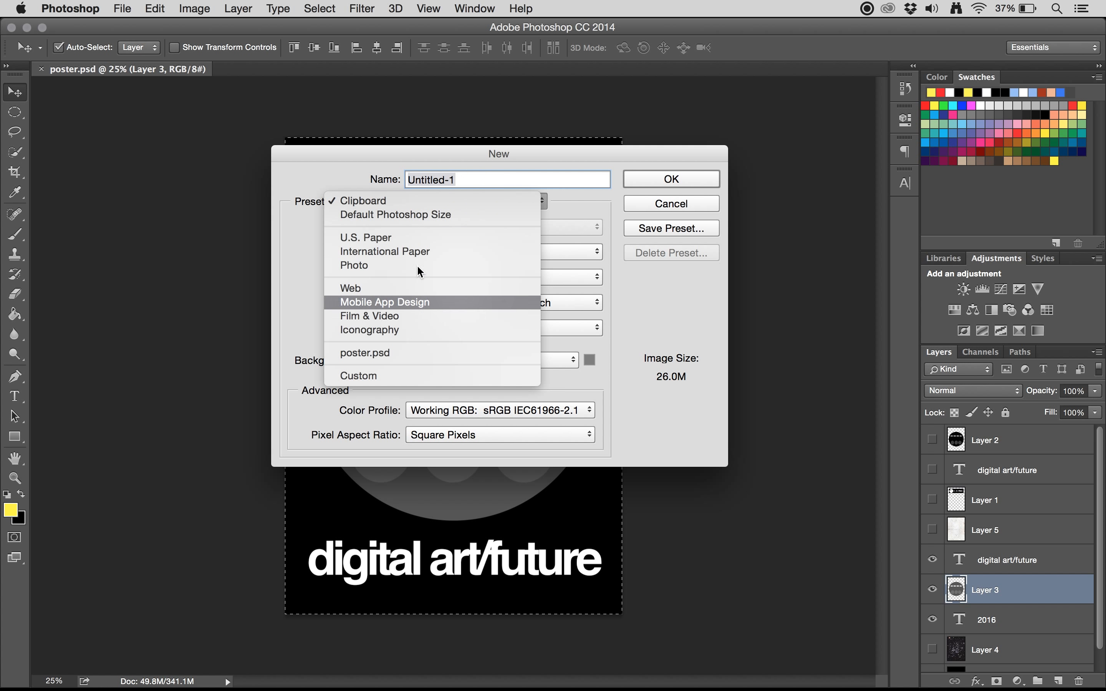
{"action": "left_click", "coordinate": [405, 251]}
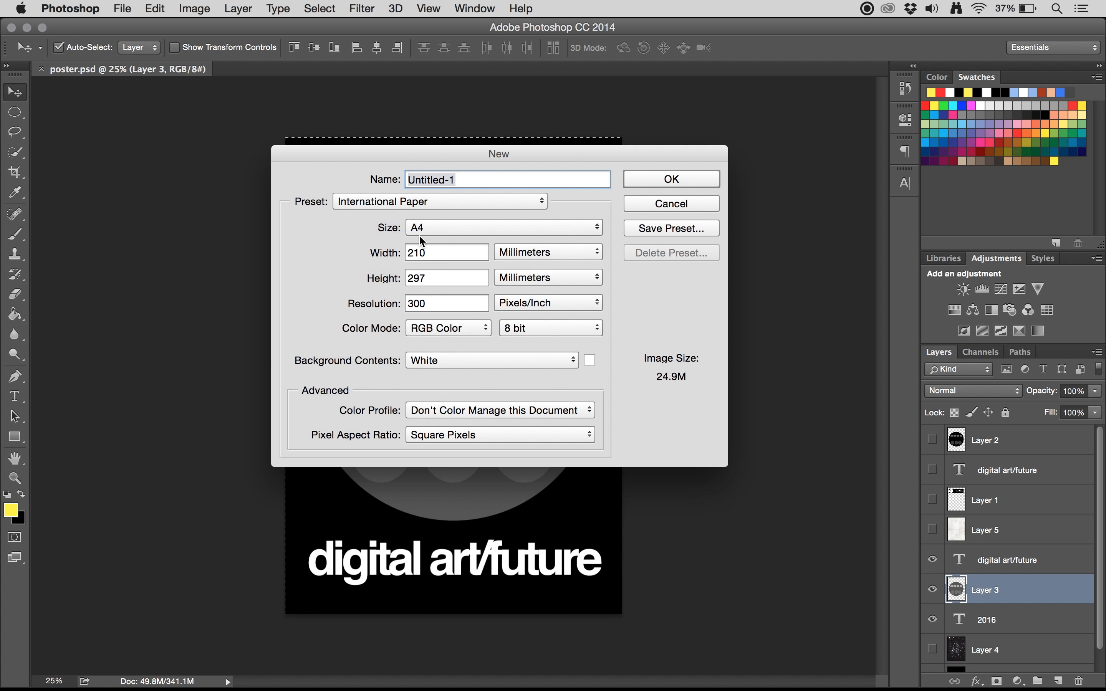
{"action": "left_click", "coordinate": [427, 228]}
{"action": "left_click", "coordinate": [446, 268]}
{"action": "left_click", "coordinate": [454, 332]}
{"action": "left_click", "coordinate": [480, 330]}
{"action": "left_click", "coordinate": [671, 179]}
Step: Switch back to Illustrator and copy the whole selected circular graphic
{"action": "key", "text": "super+Tab"}
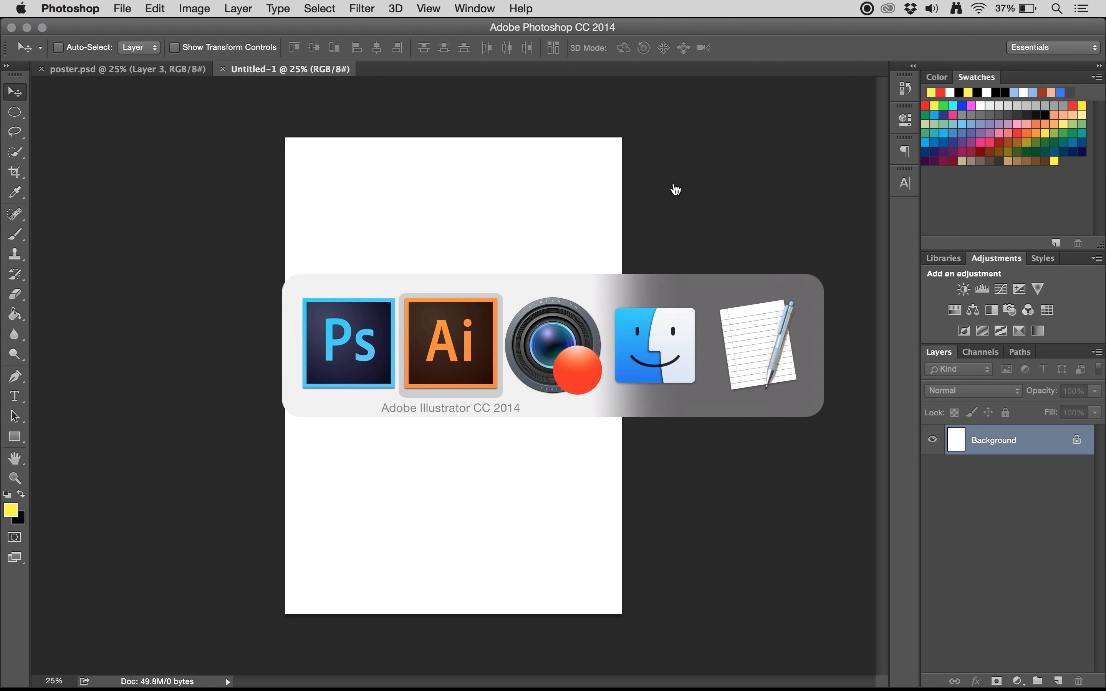
{"action": "key", "text": "super+c"}
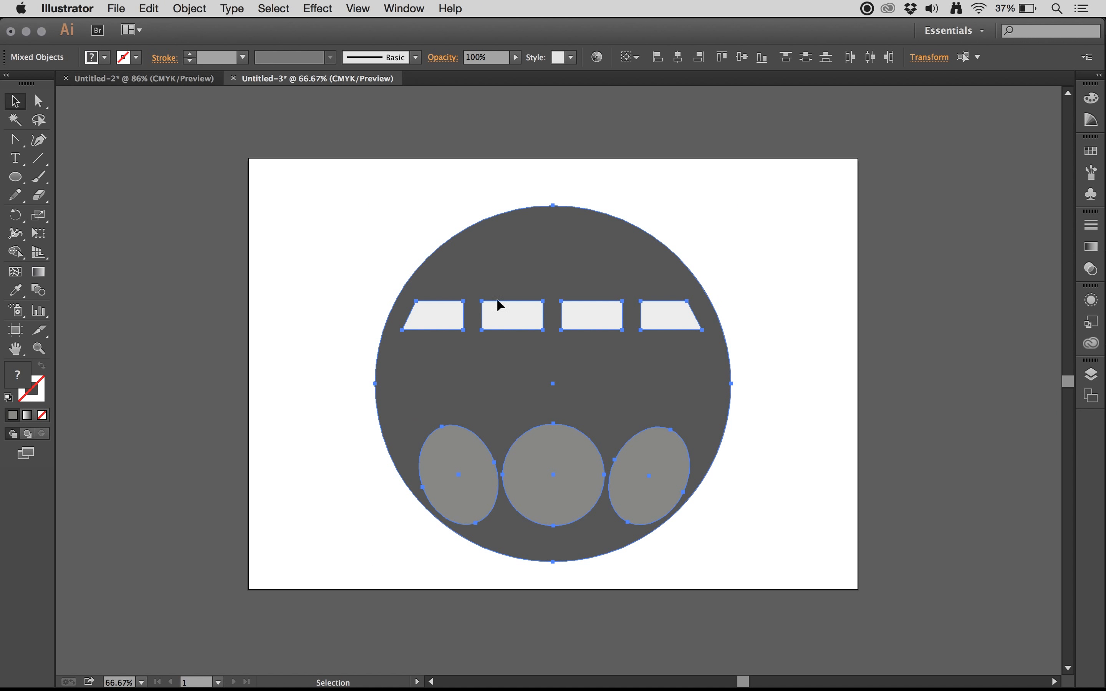
{"action": "key", "text": "super+c"}
{"action": "key", "text": "super"}
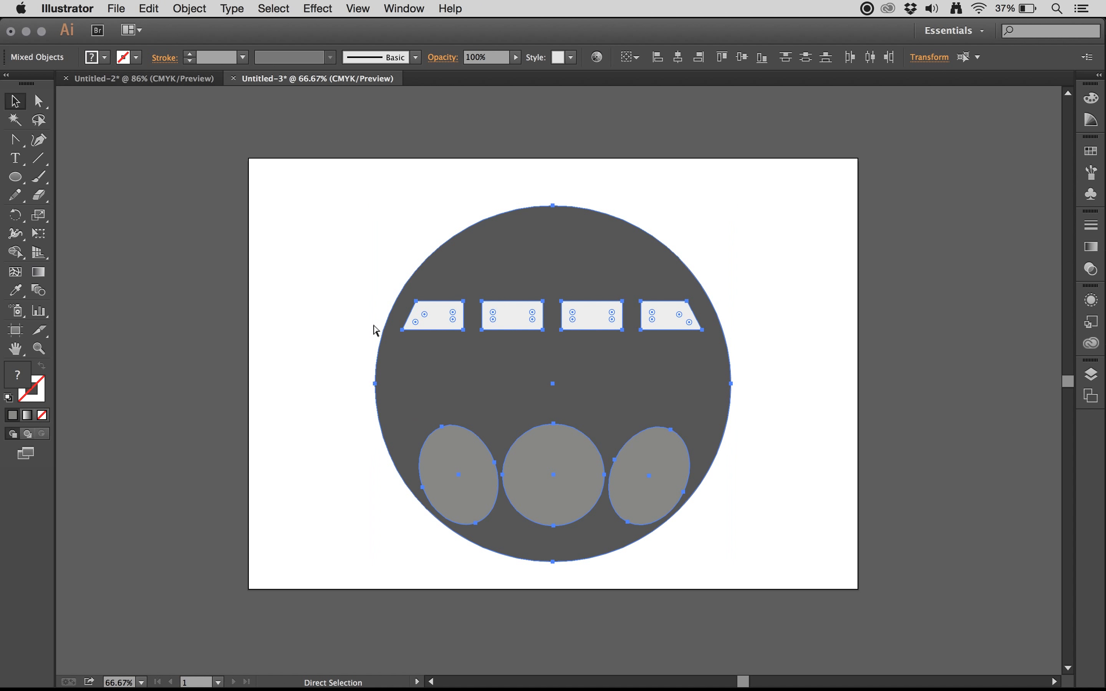
{"action": "left_click", "coordinate": [149, 8]}
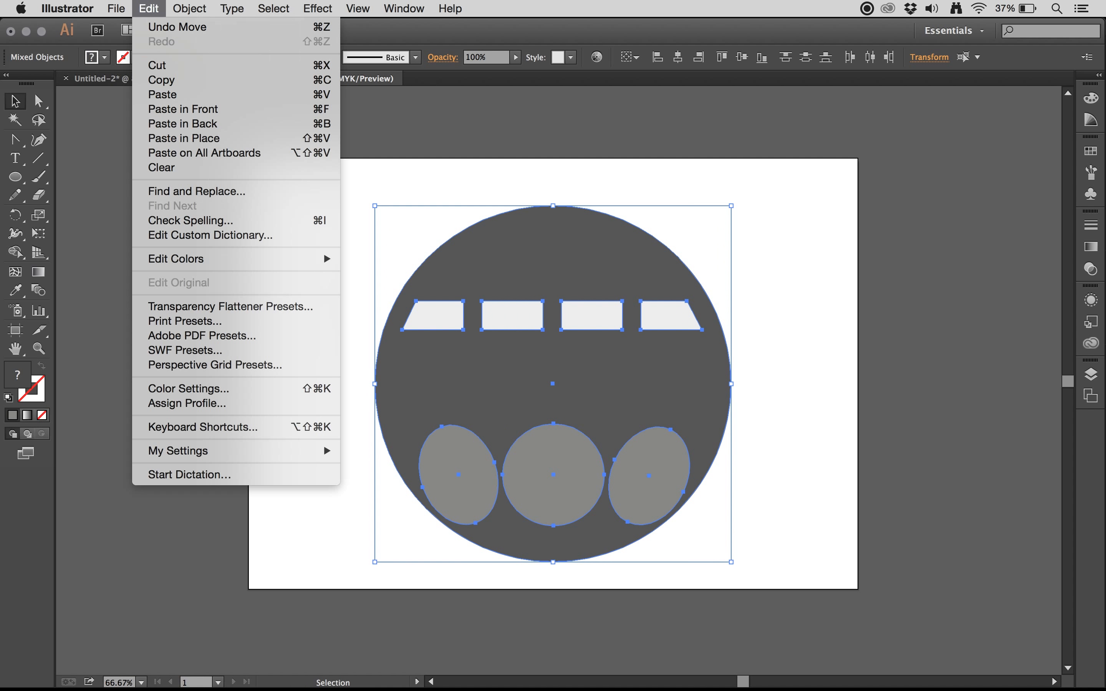
{"action": "left_click", "coordinate": [188, 84]}
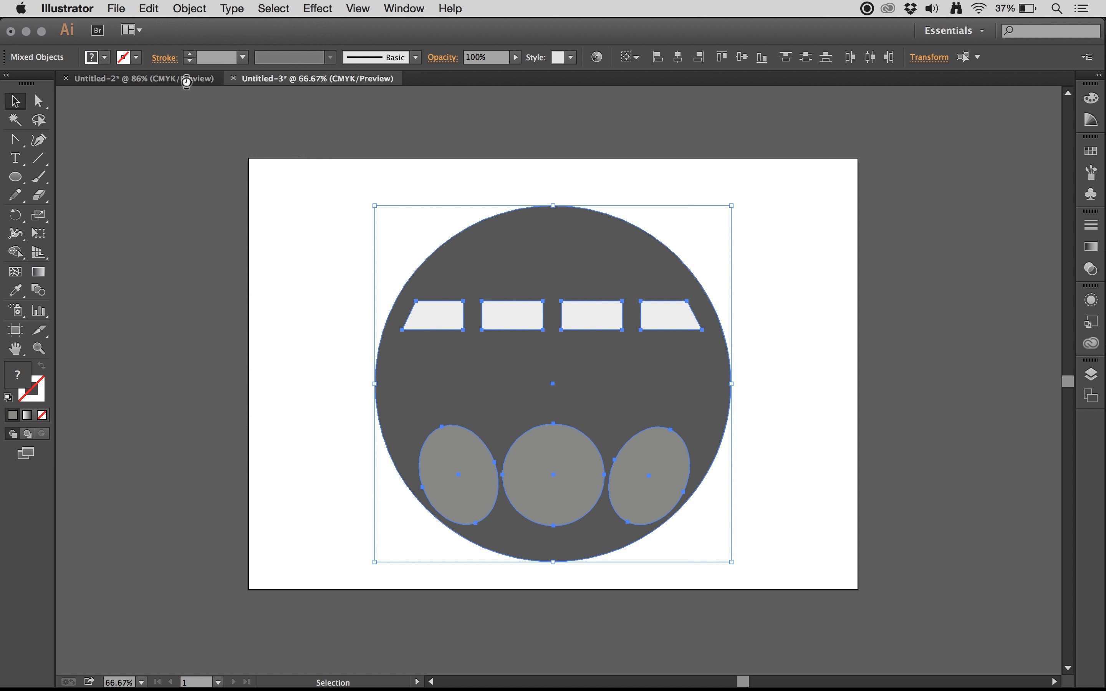
Step: Switch to Photoshop and paste the copied graphic into the new document as Pixels
{"action": "key", "text": "super+Tab"}
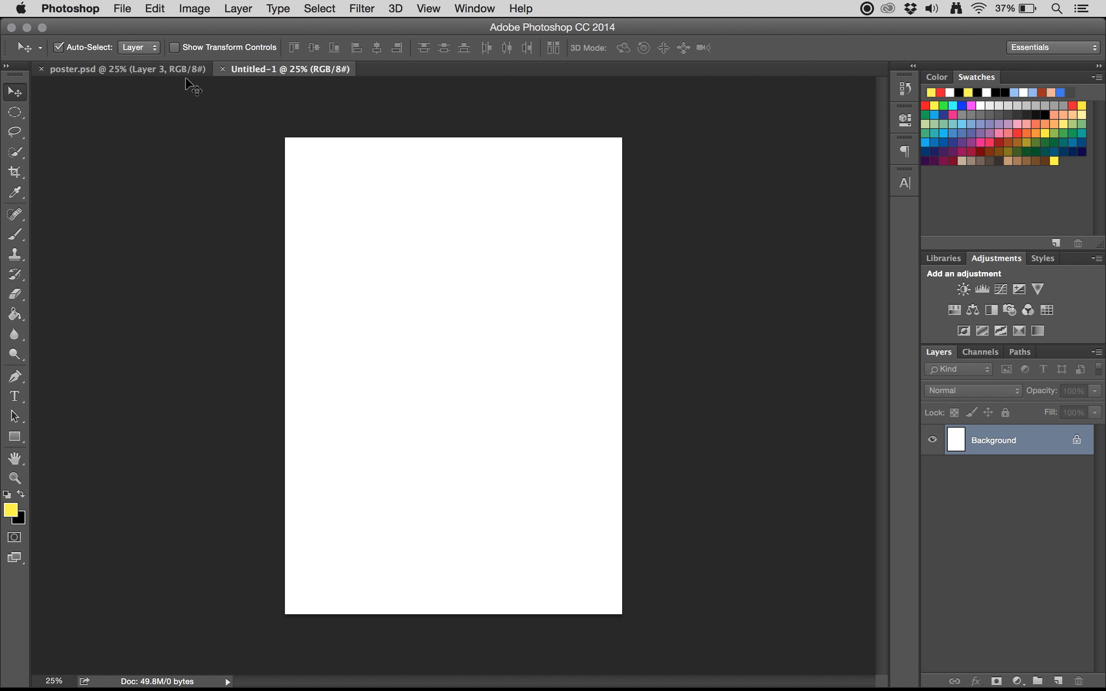
{"action": "key", "text": "super+v"}
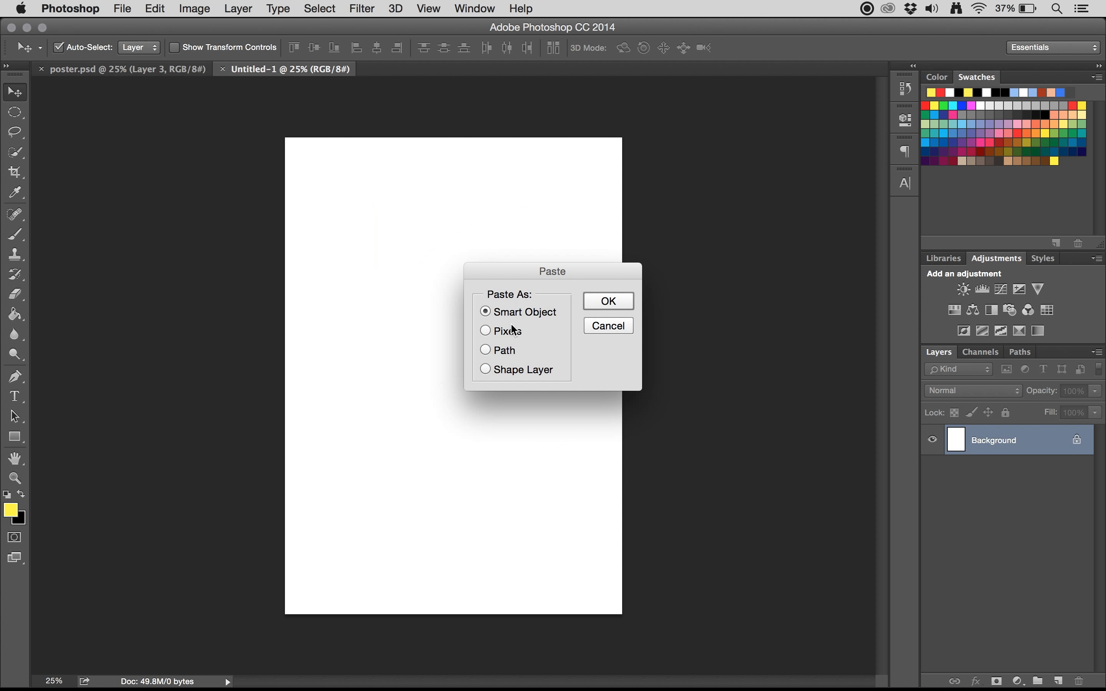
{"action": "left_click_drag", "start_coordinate": [520, 278], "coordinate": [496, 269]}
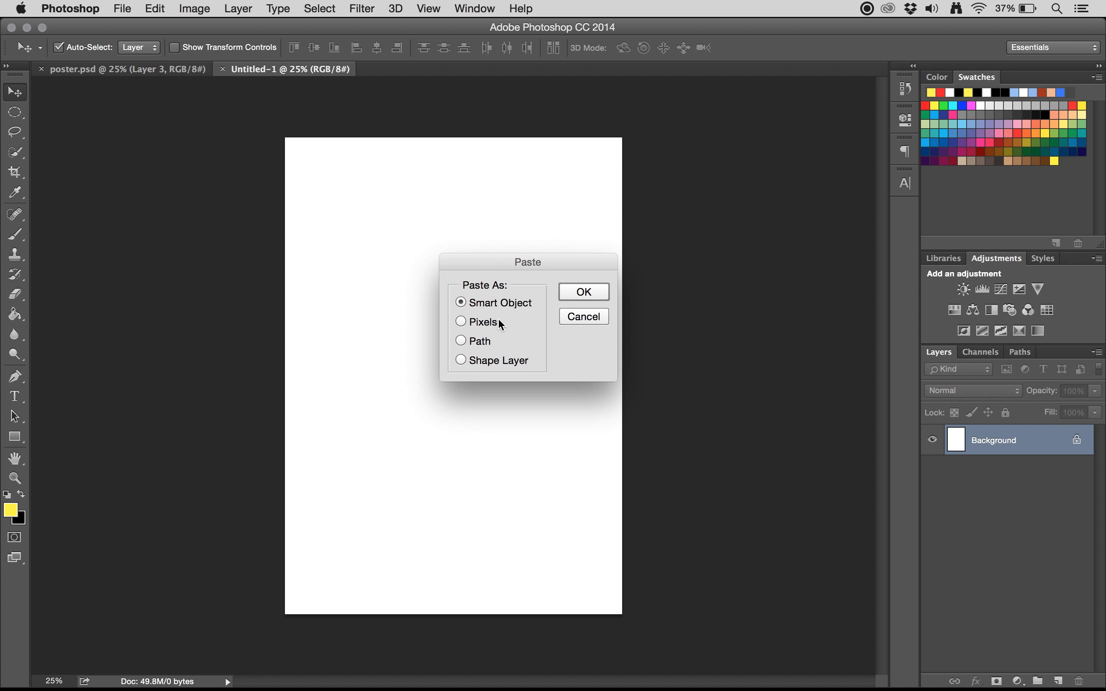
{"action": "left_click", "coordinate": [485, 323]}
{"action": "left_click", "coordinate": [487, 339]}
{"action": "left_click", "coordinate": [488, 361]}
{"action": "left_click", "coordinate": [477, 320]}
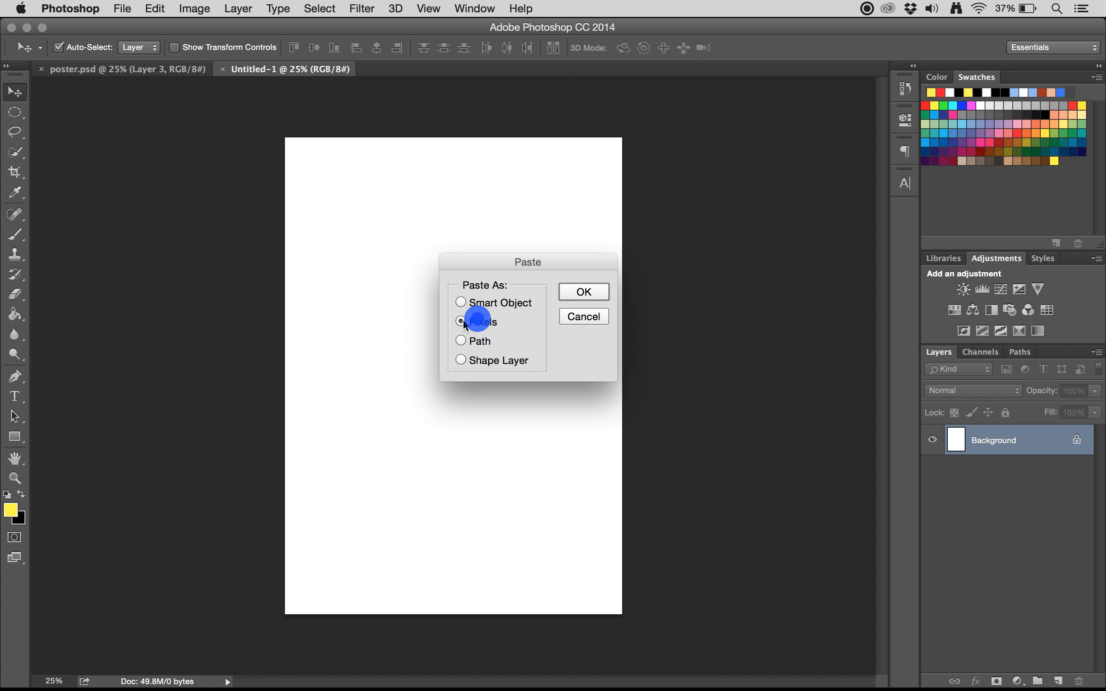
{"action": "left_click", "coordinate": [585, 293]}
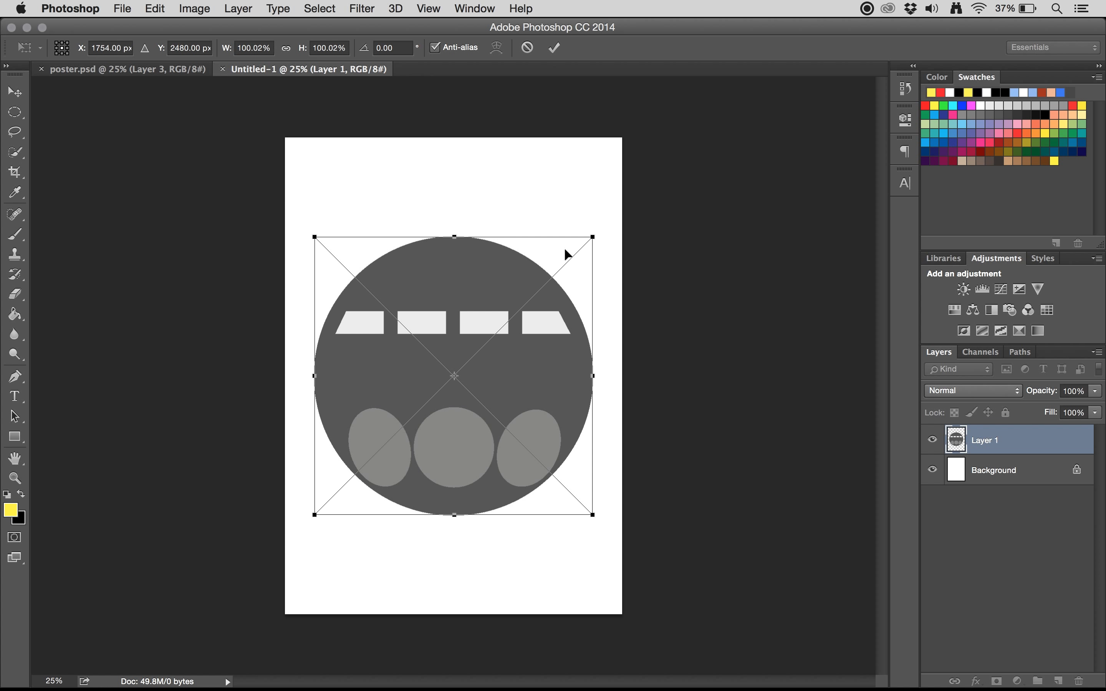
Step: Scale the pasted graphic to 102.23% about its centre, move it up to Y 2173 px and apply the transform
{"action": "left_click_drag", "start_coordinate": [546, 340], "coordinate": [546, 312]}
{"action": "key", "text": "super+z"}
{"action": "left_click_drag", "start_coordinate": [595, 242], "coordinate": [619, 260]}
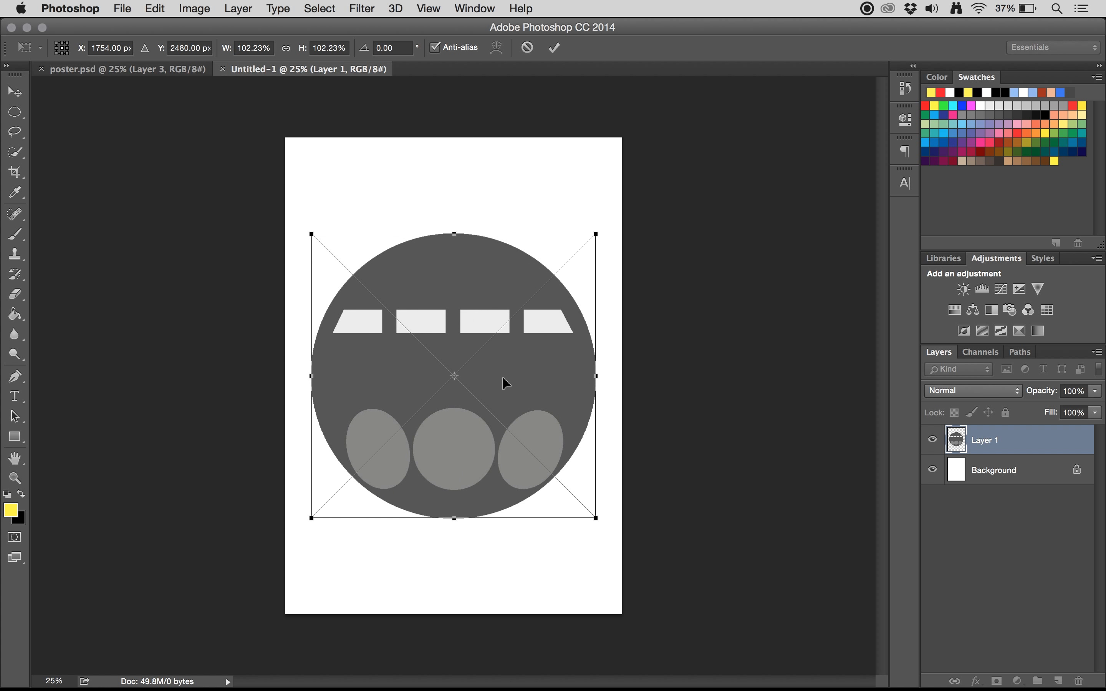
{"action": "left_click_drag", "start_coordinate": [503, 377], "coordinate": [502, 347]}
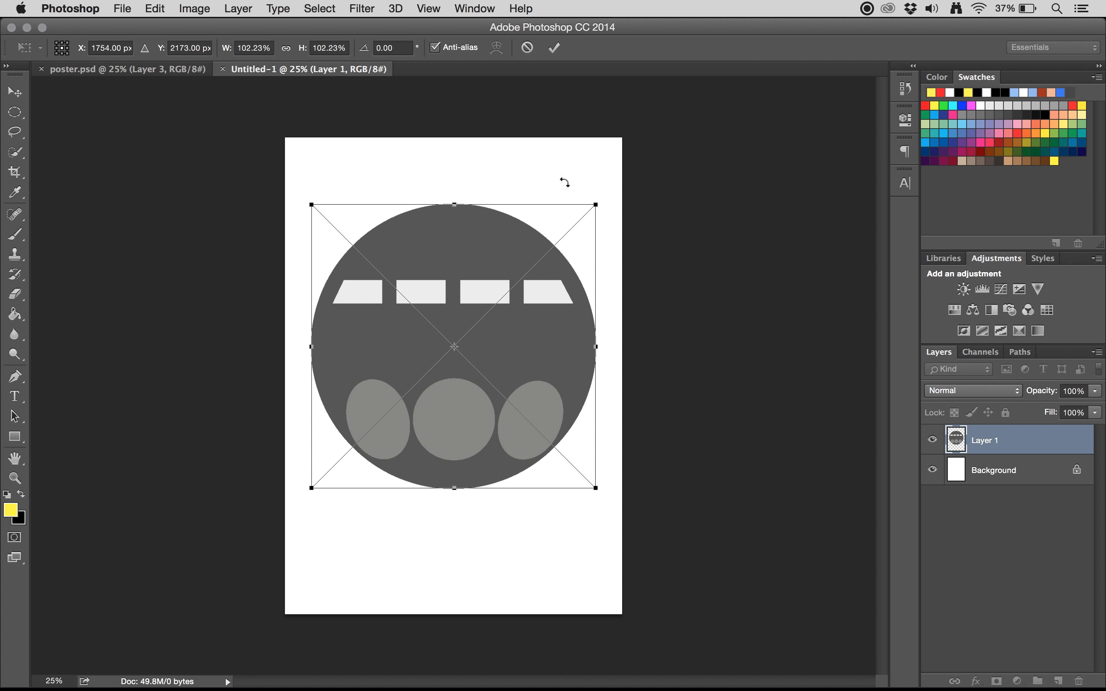
{"action": "left_click", "coordinate": [555, 55]}
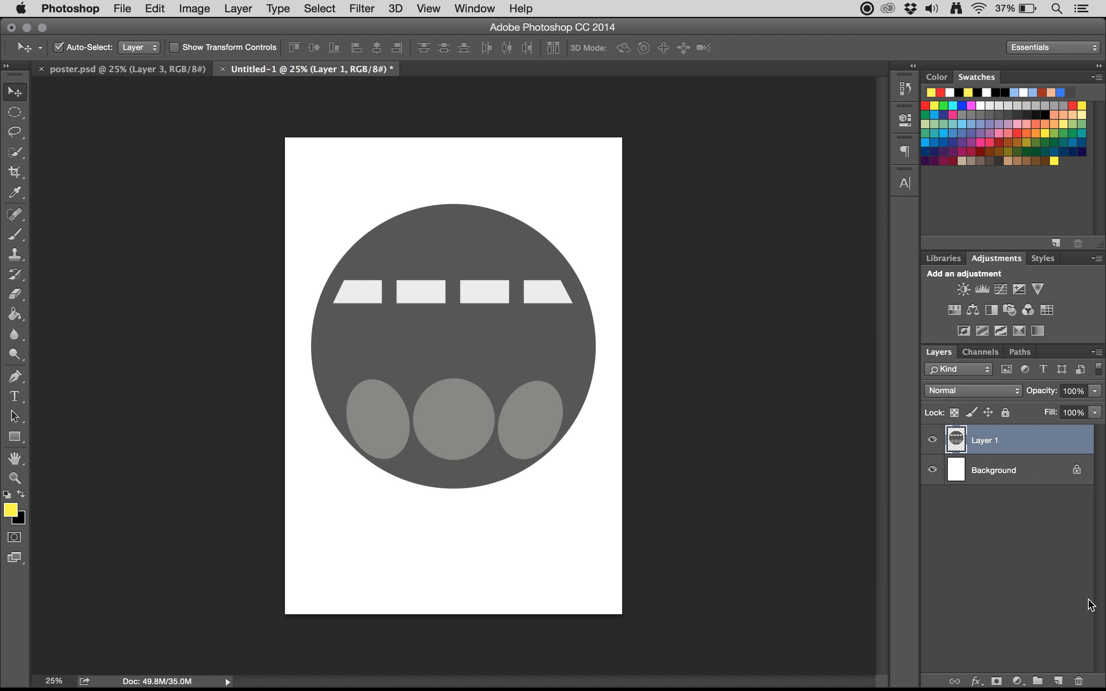
Step: Create a new layer above the graphic, reset the colours to default and fill the layer with black using the Paint Bucket
{"action": "left_click", "coordinate": [1059, 682]}
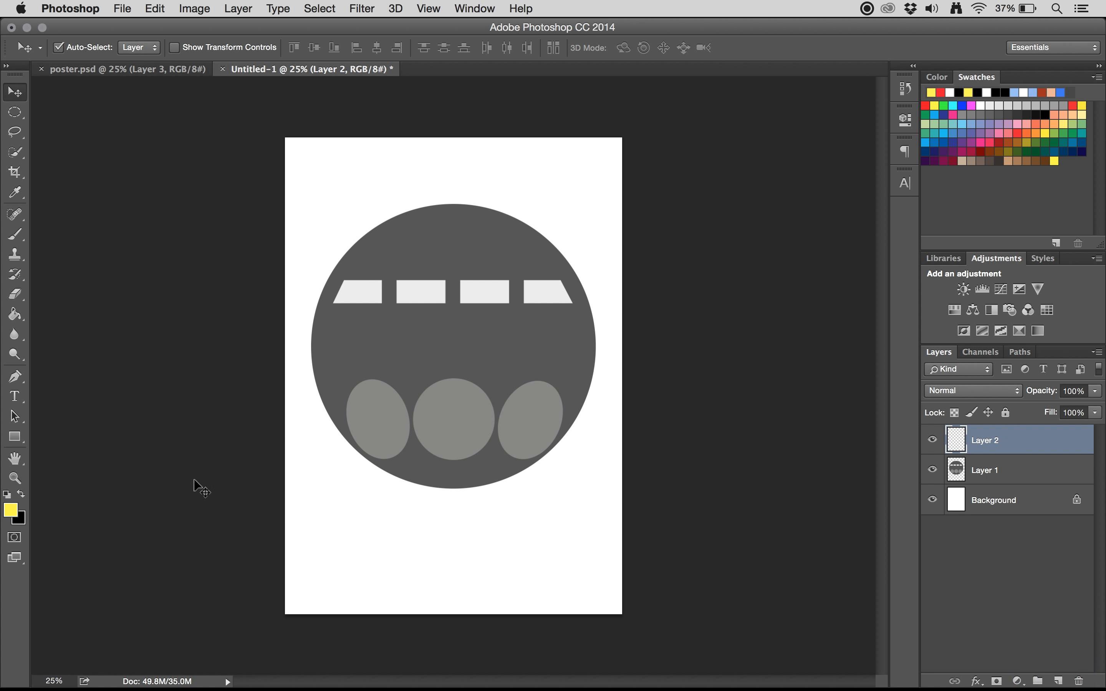
{"action": "left_click", "coordinate": [16, 316]}
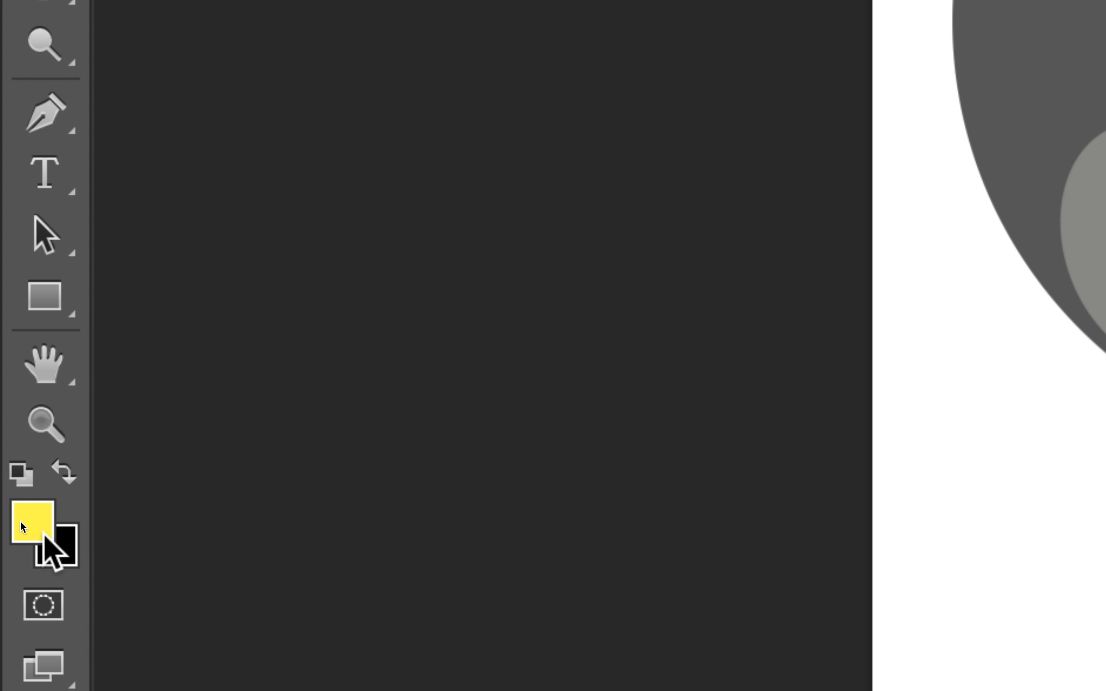
{"action": "left_click", "coordinate": [24, 485]}
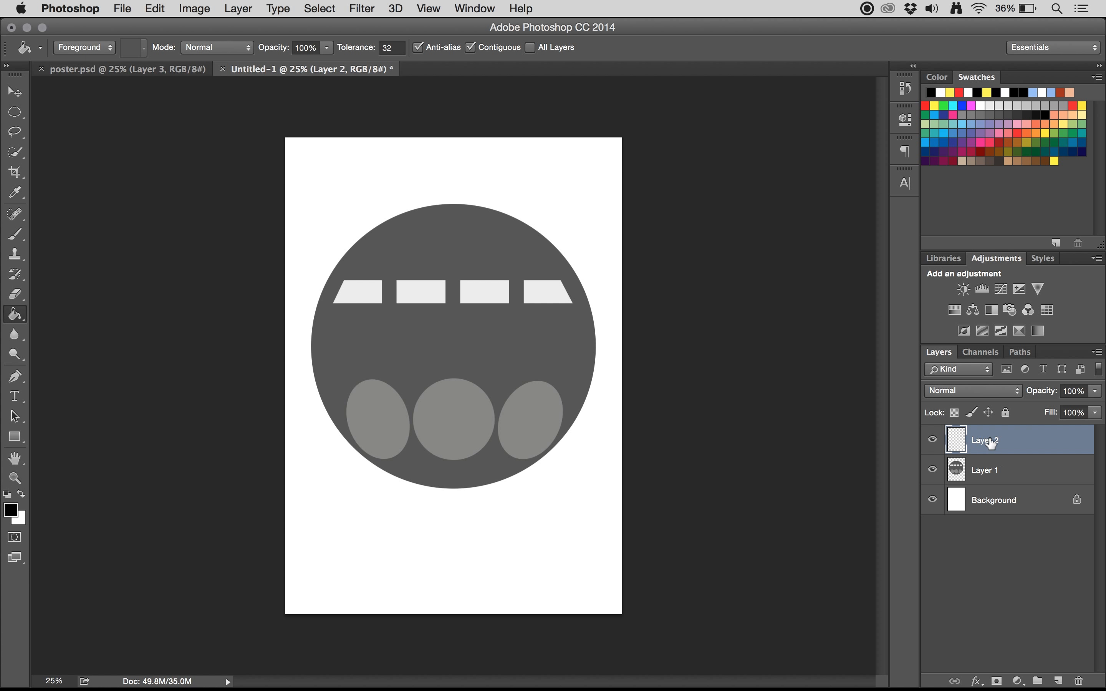
{"action": "left_click", "coordinate": [587, 567]}
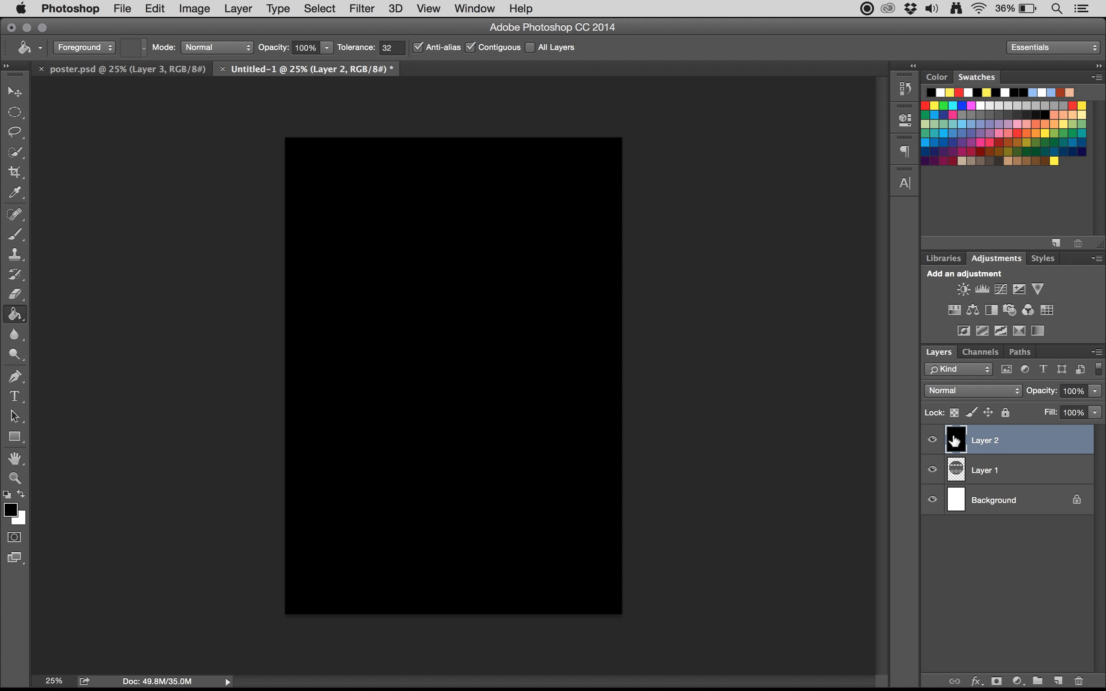
Step: Rename the black layer as Space BG
{"action": "double_click", "coordinate": [988, 446]}
{"action": "type", "text": "Space BG"}
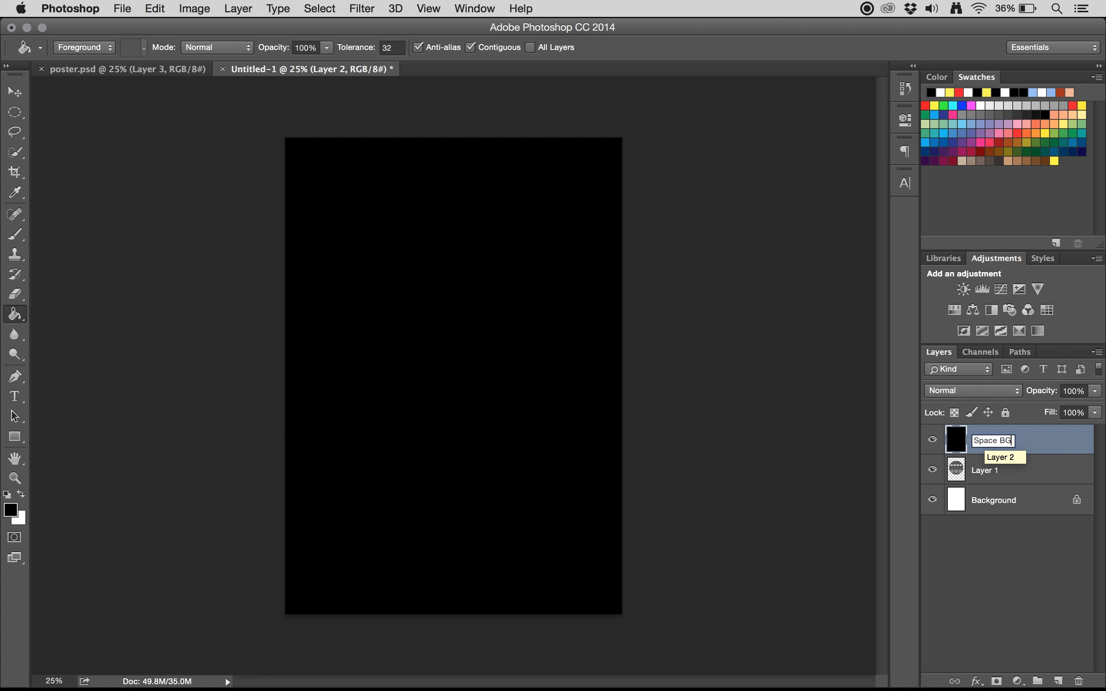
{"action": "key", "text": "Return"}
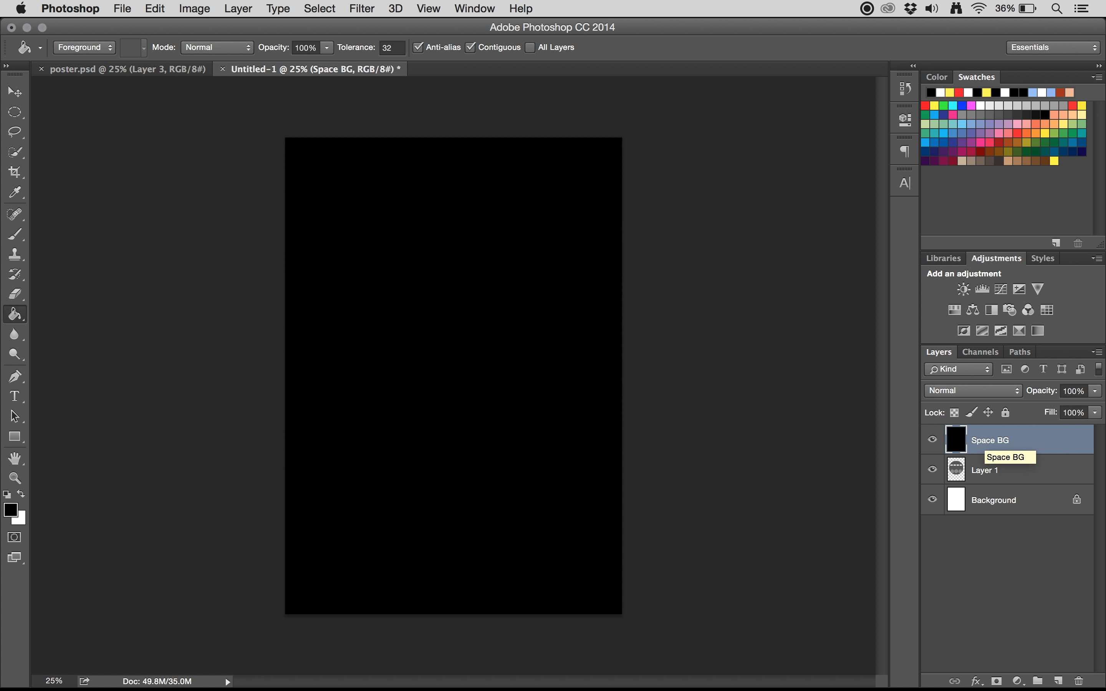
Step: Rename the circular graphic's layer as Space ship and place it above Space BG in the layer order
{"action": "left_click", "coordinate": [1000, 476]}
{"action": "double_click", "coordinate": [987, 470]}
{"action": "type", "text": "Space ship"}
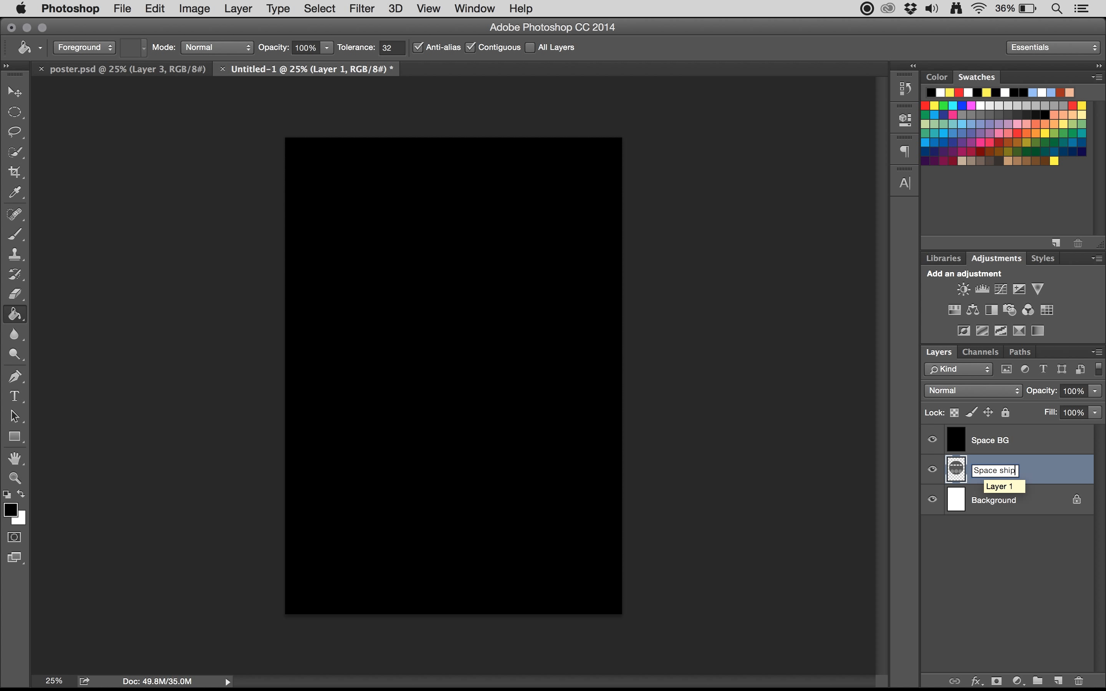
{"action": "key", "text": "Return"}
{"action": "left_click_drag", "start_coordinate": [1004, 475], "coordinate": [1001, 437]}
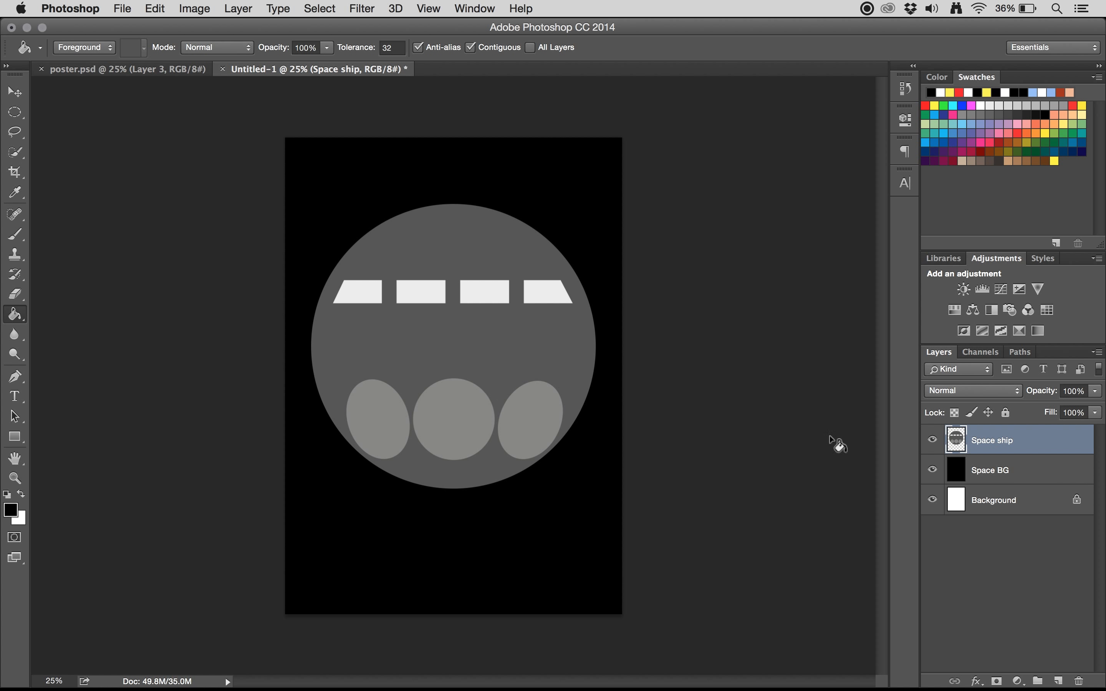
Step: Activate the Type tool, keep Helvetica Bold as the font and set the text colour to white (ffffff)
{"action": "left_click", "coordinate": [15, 398]}
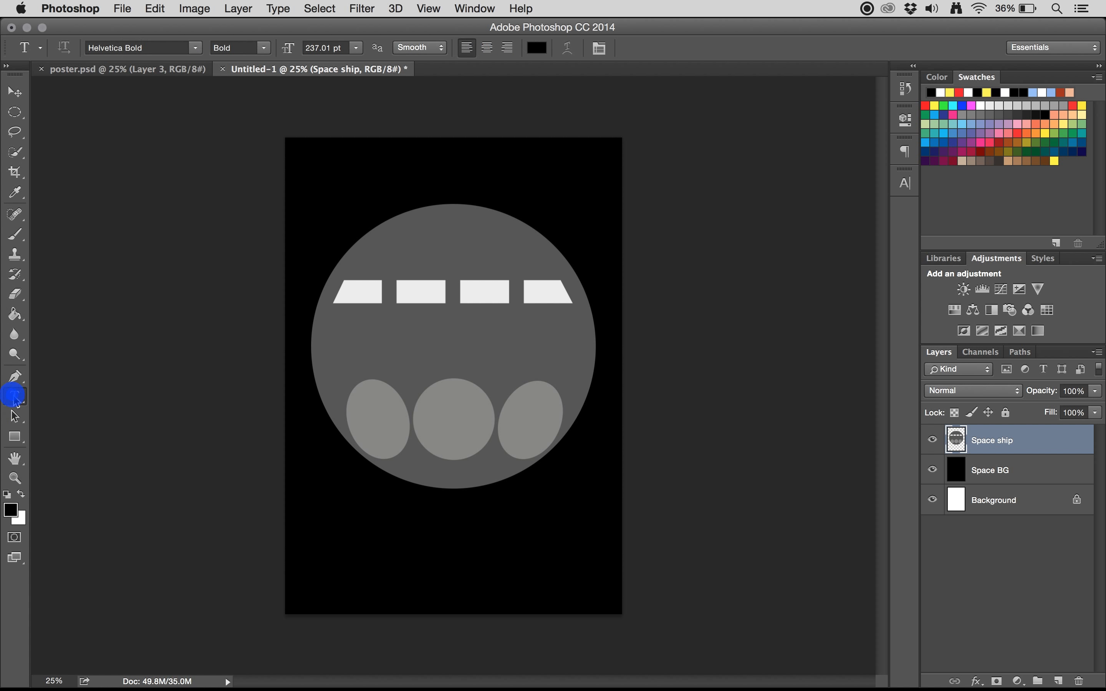
{"action": "left_click", "coordinate": [16, 396]}
{"action": "right_click", "coordinate": [140, 48]}
{"action": "left_click", "coordinate": [110, 48]}
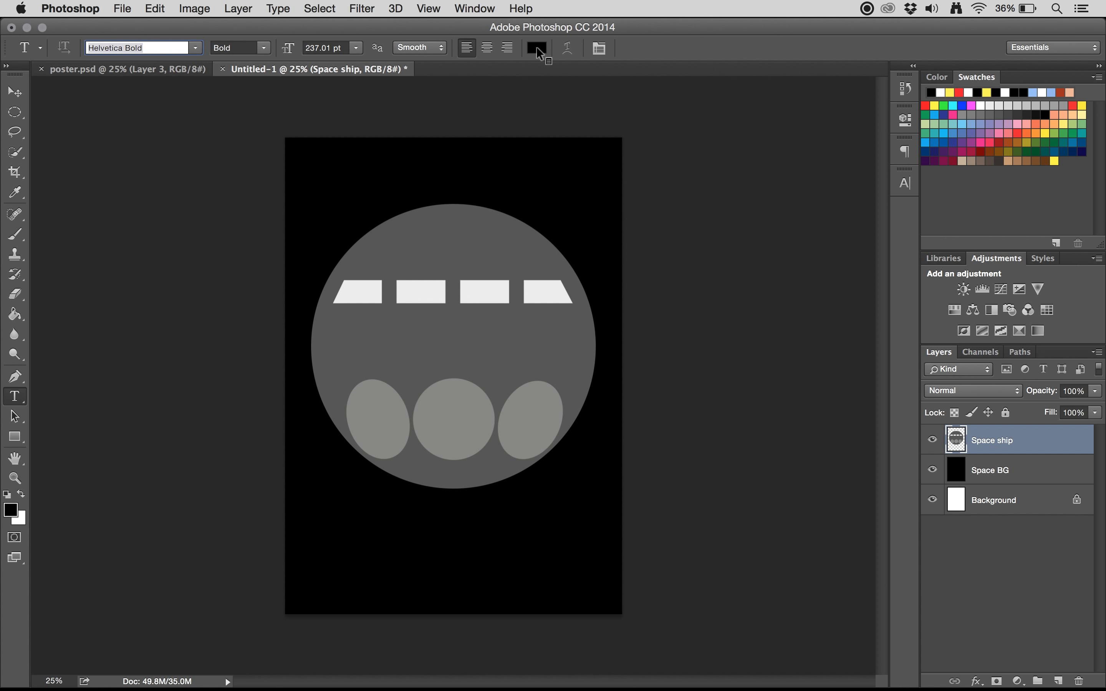
{"action": "left_click", "coordinate": [541, 46]}
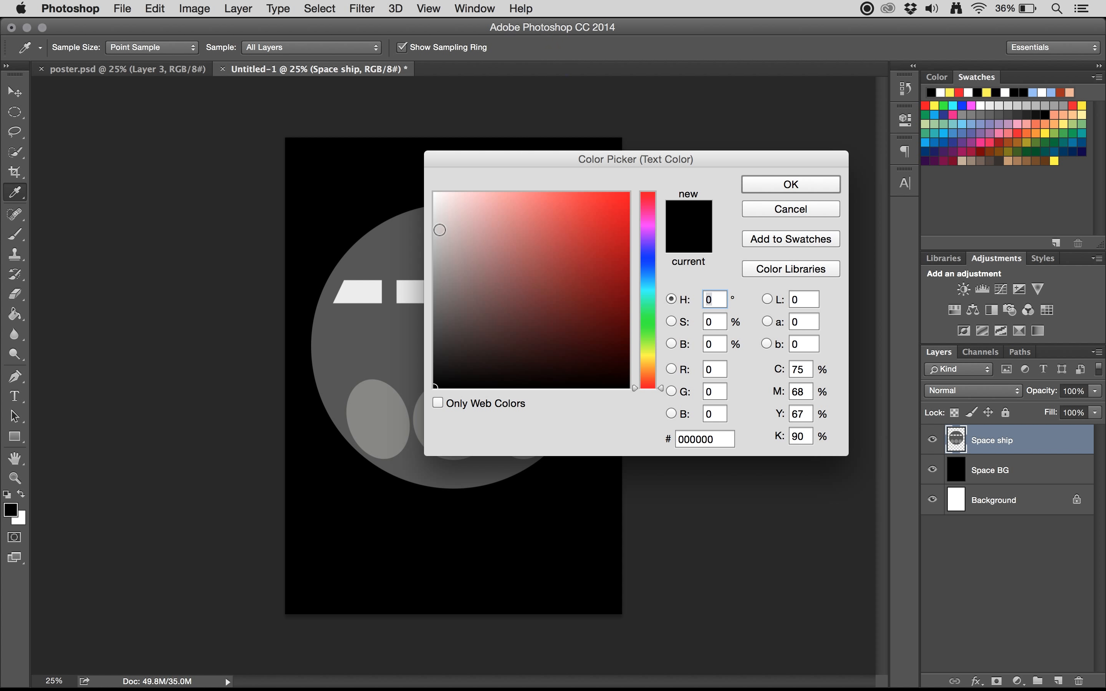
{"action": "left_click", "coordinate": [436, 226]}
{"action": "left_click_drag", "start_coordinate": [436, 226], "coordinate": [434, 194]}
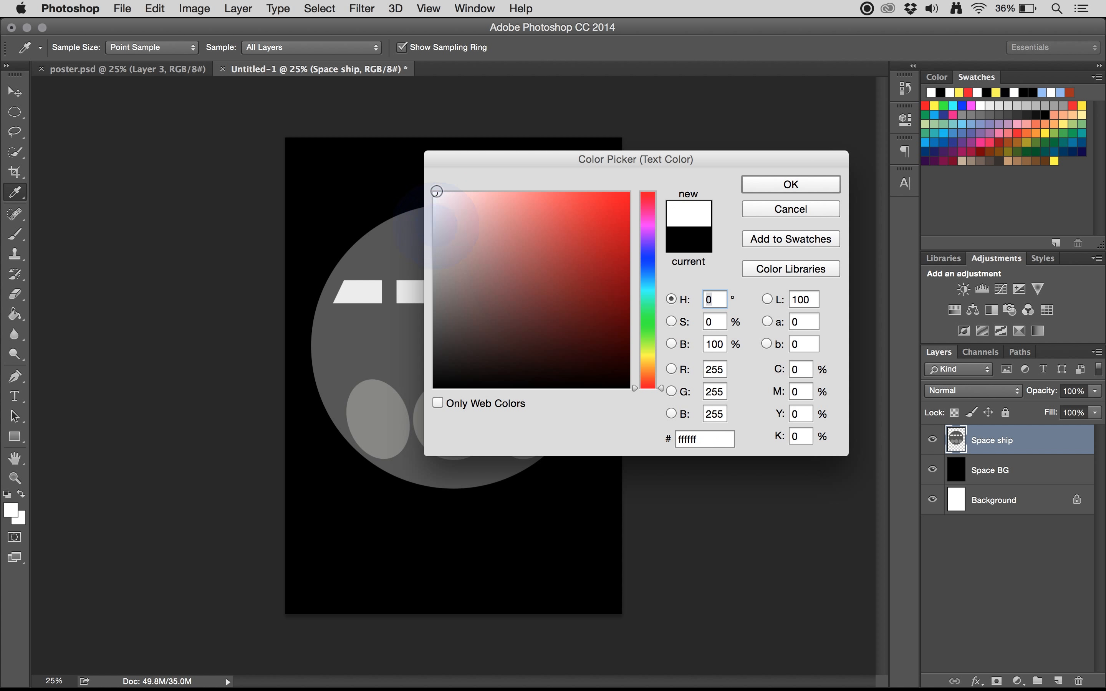
{"action": "left_click", "coordinate": [789, 185]}
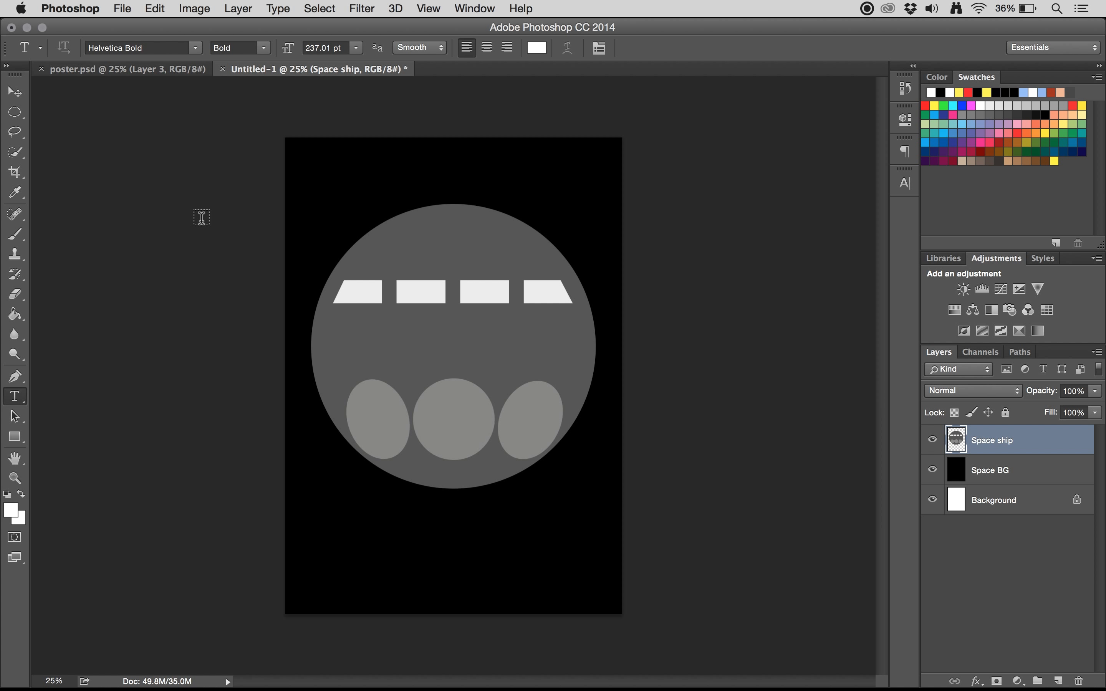
Step: Check the text layout in poster.psd, return to the new document and enter centre-aligned text "digital art/future" below the circle
{"action": "left_click", "coordinate": [144, 76]}
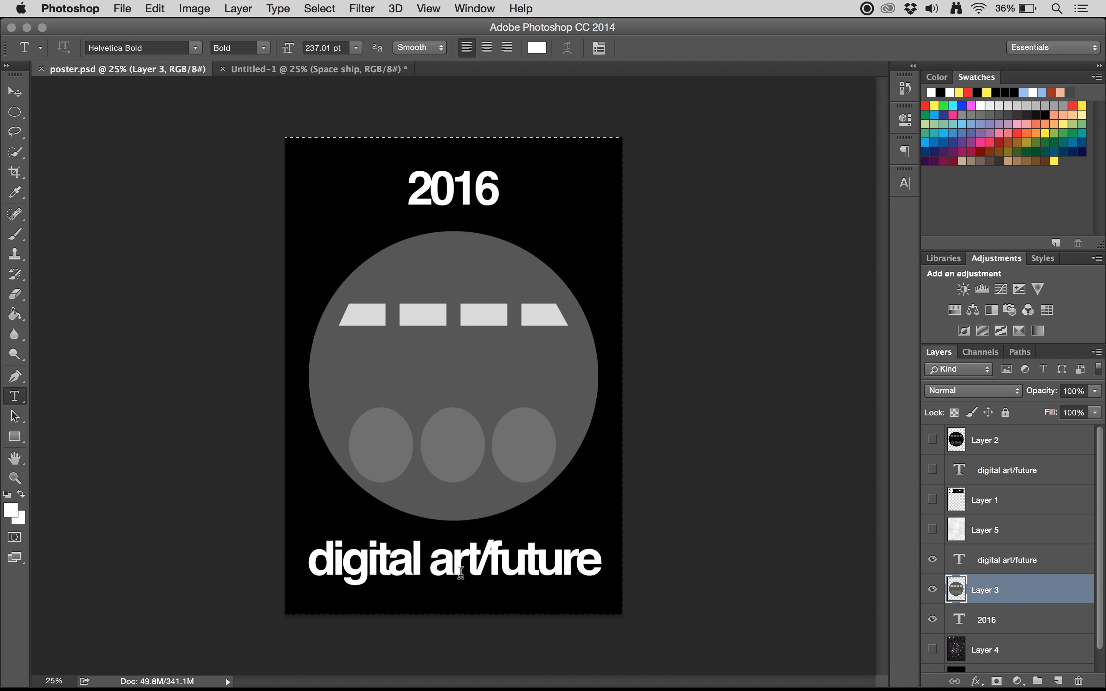
{"action": "left_click", "coordinate": [327, 74]}
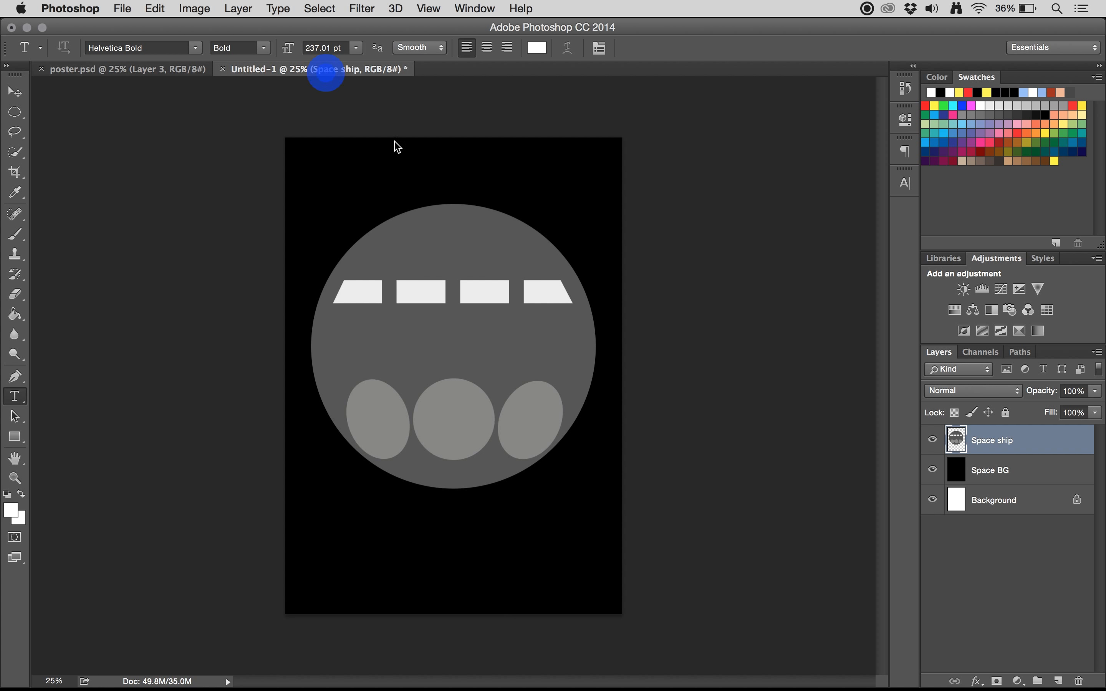
{"action": "left_click", "coordinate": [451, 566]}
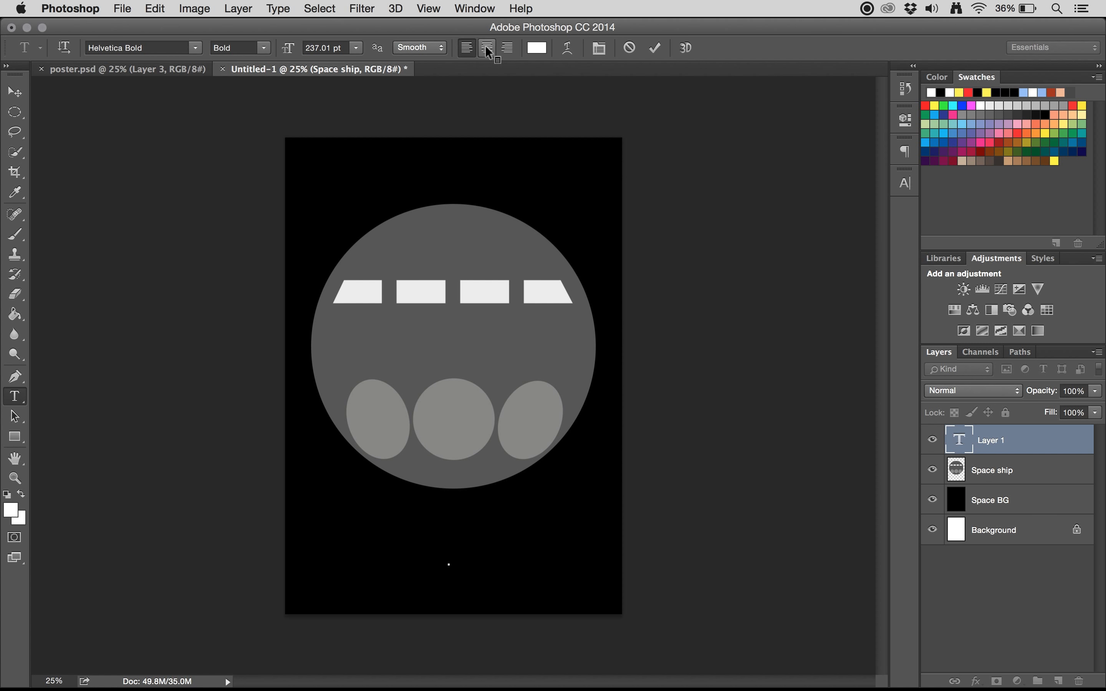
{"action": "left_click", "coordinate": [487, 51]}
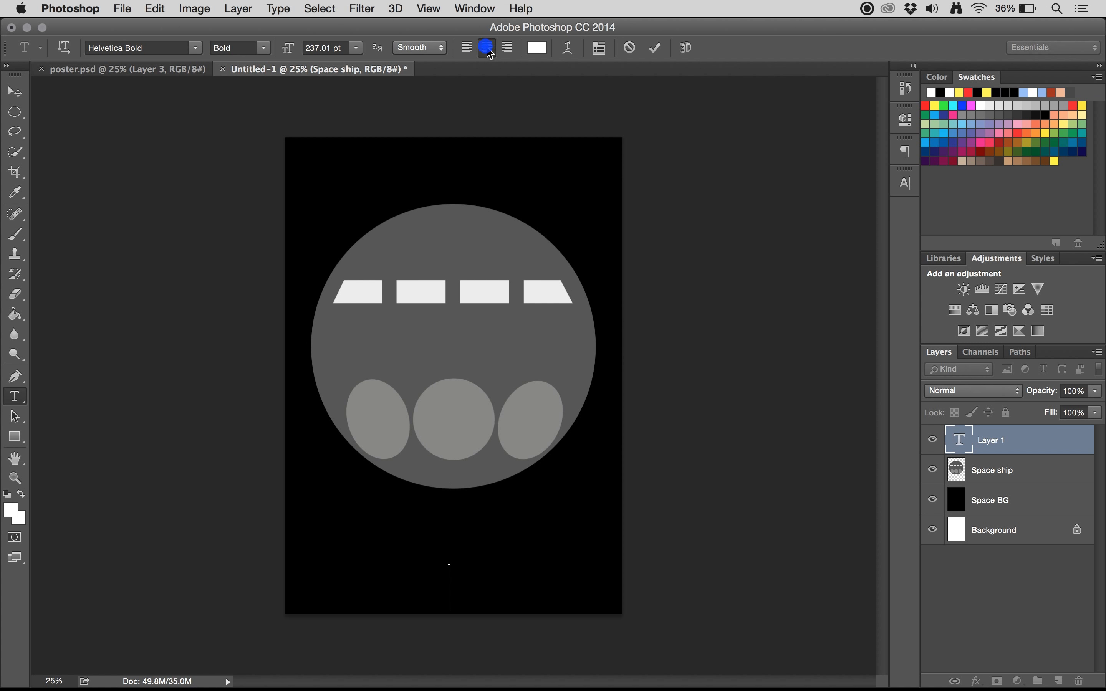
{"action": "type", "text": "digit"}
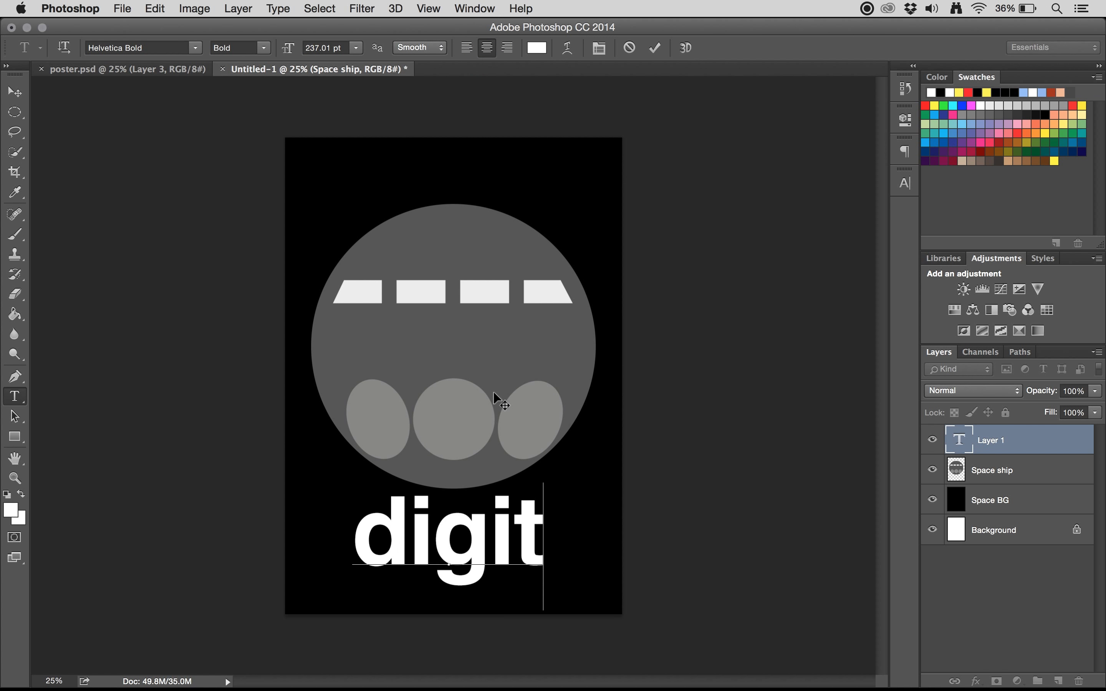
{"action": "type", "text": "al ar"}
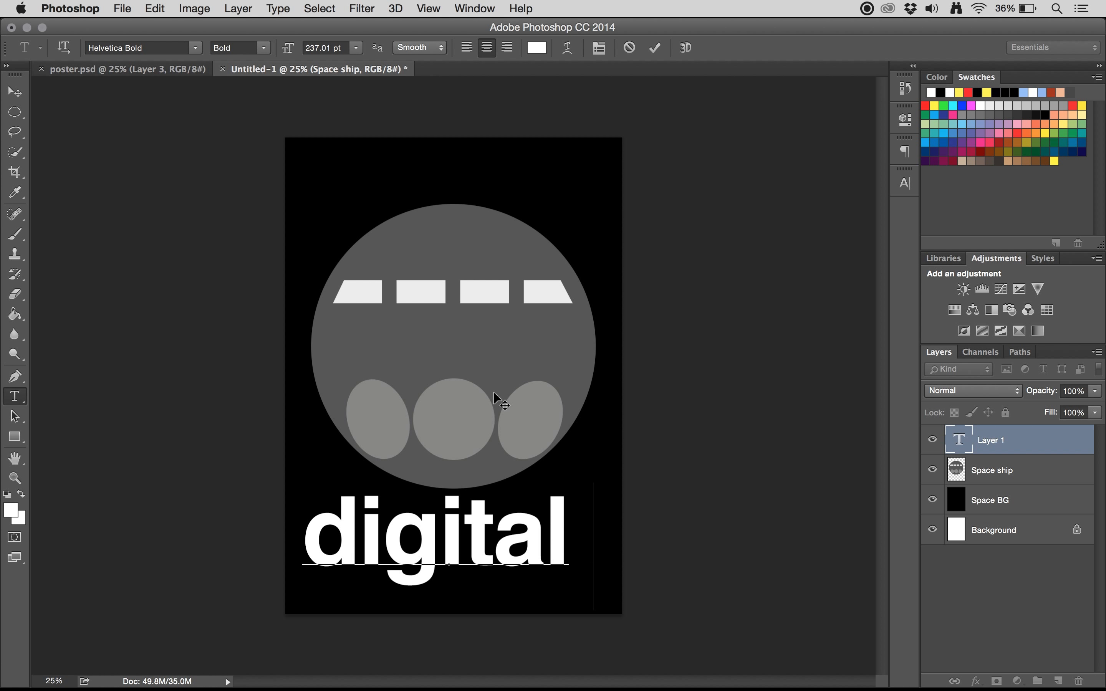
{"action": "type", "text": "t/fu"}
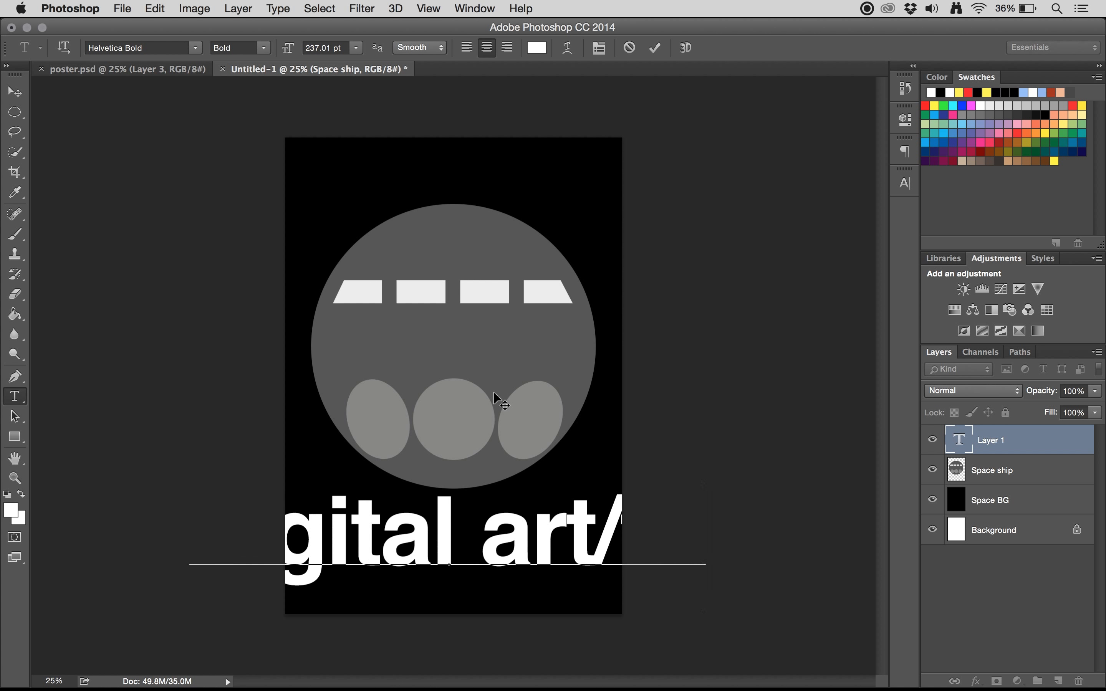
Step: Set the whole "digital art/future" text to 105.01 pt and commit it
{"action": "triple_click", "coordinate": [483, 553]}
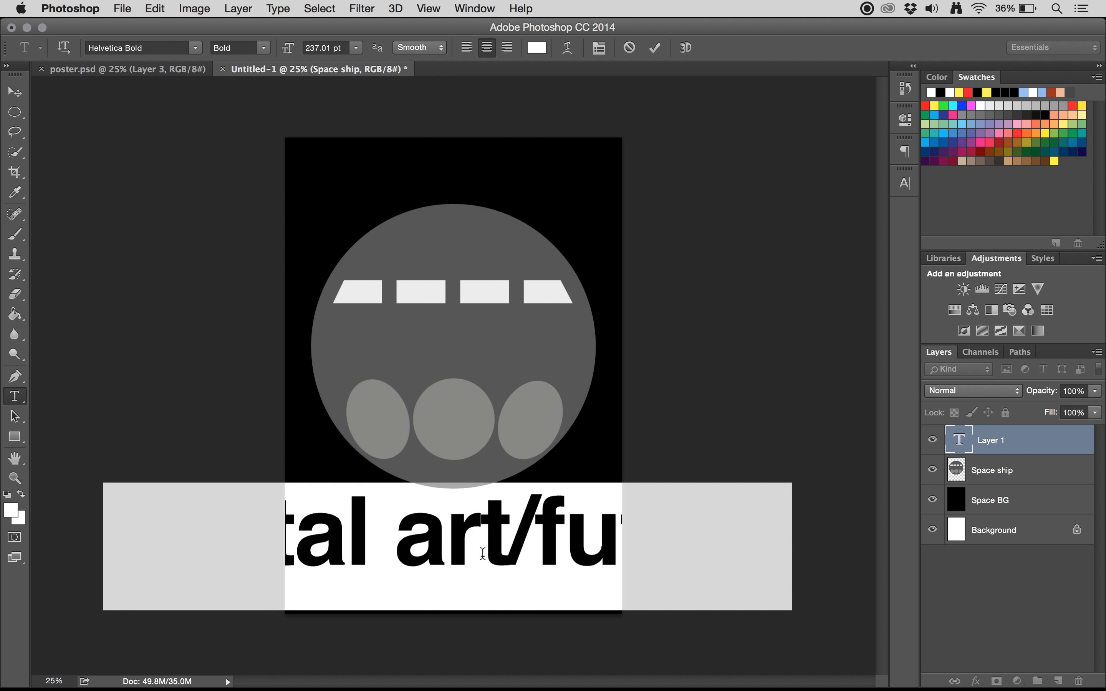
{"action": "left_click_drag", "start_coordinate": [288, 51], "coordinate": [187, 61]}
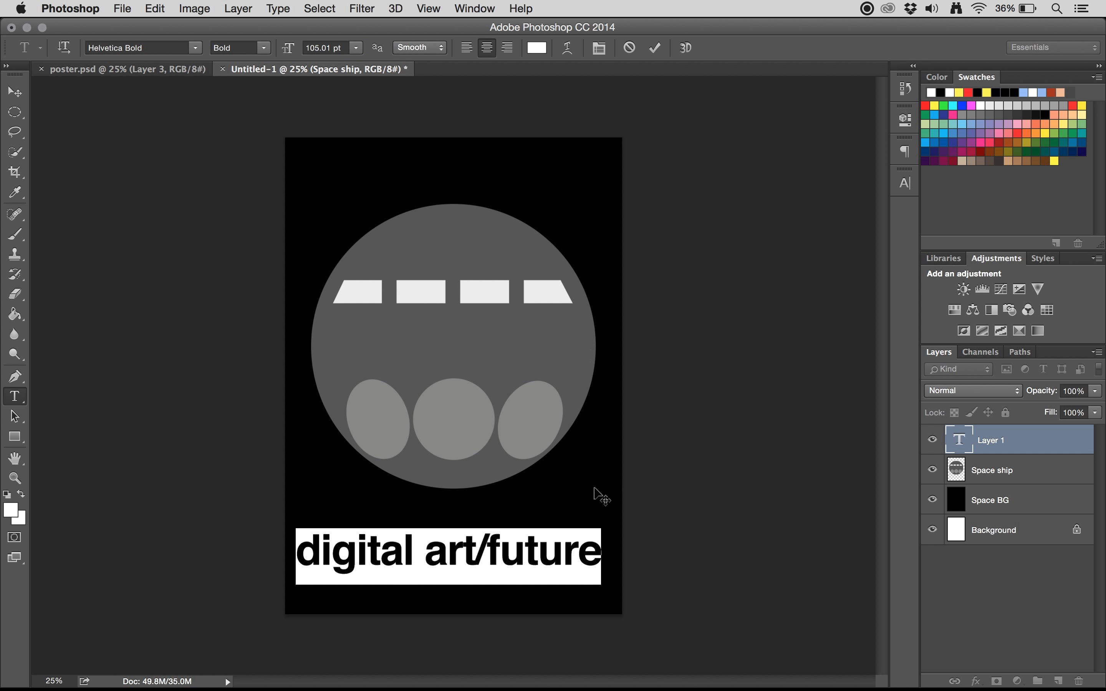
{"action": "left_click", "coordinate": [655, 47]}
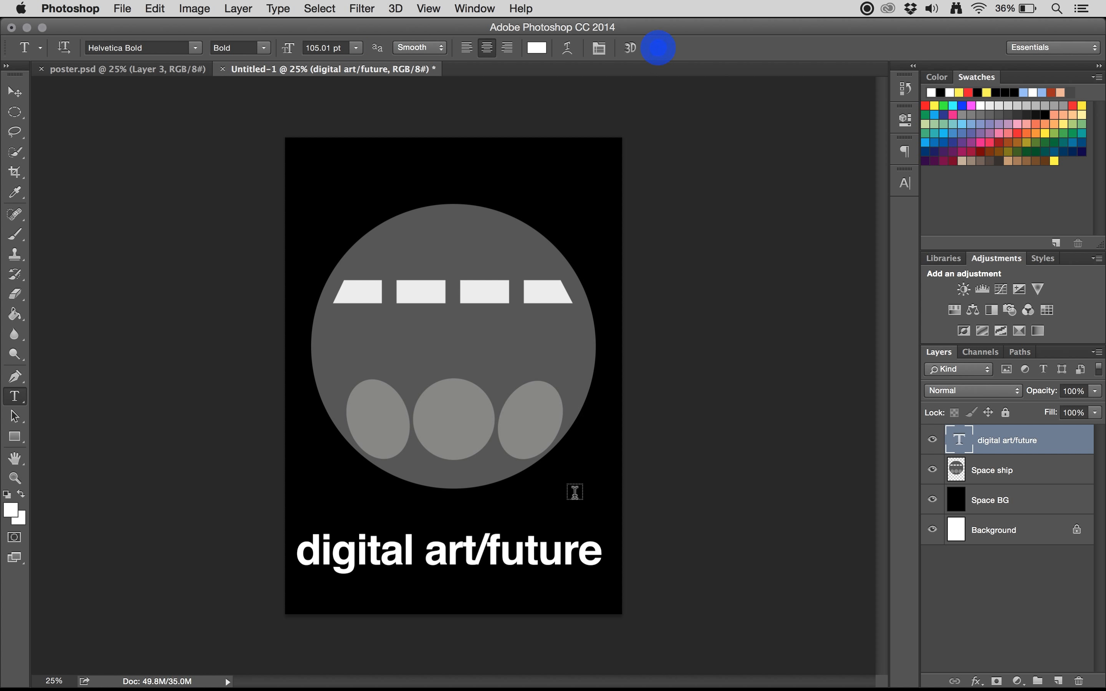
Step: Move the "digital art/future" text up to just below the circle, centred on the page
{"action": "left_click_drag", "start_coordinate": [492, 560], "coordinate": [501, 536]}
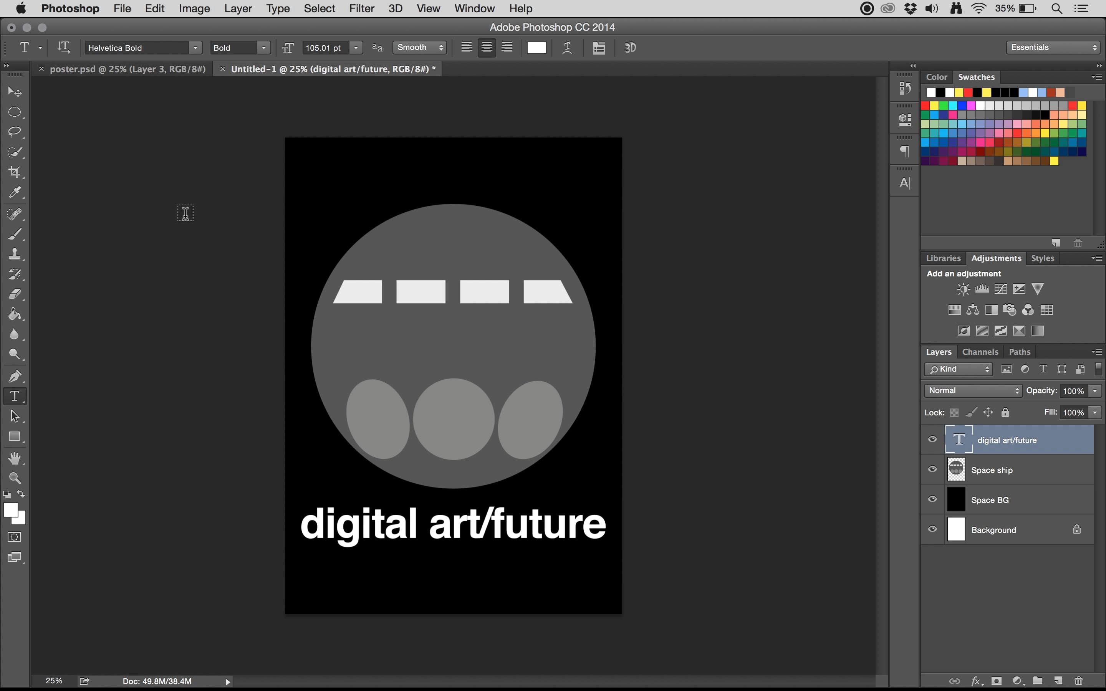
{"action": "left_click", "coordinate": [15, 91]}
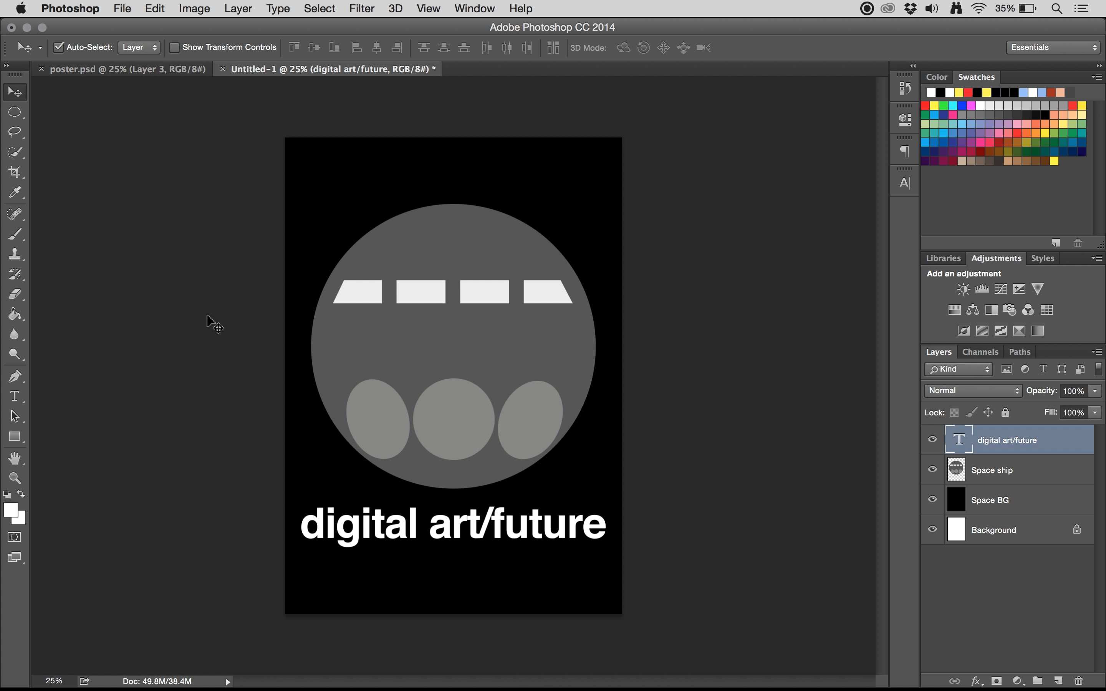
{"action": "left_click_drag", "start_coordinate": [459, 528], "coordinate": [462, 526]}
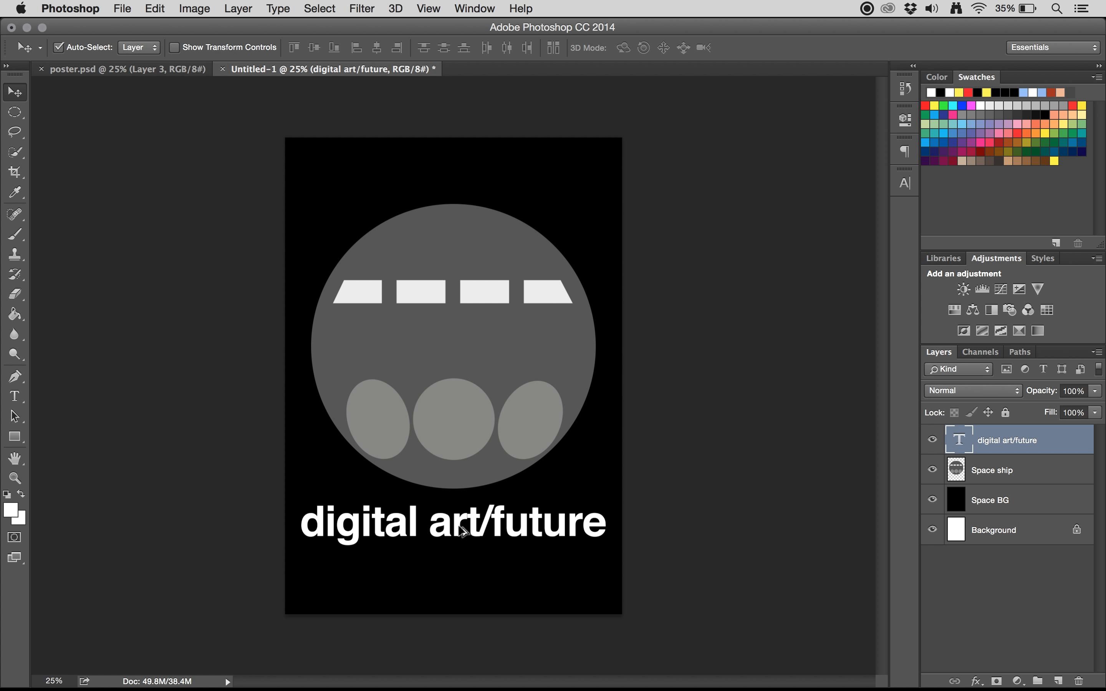
Step: Duplicate the "digital art/future" text directly below the original, replace the copy's wording with "2016" and commit it
{"action": "left_click_drag", "start_coordinate": [459, 526], "coordinate": [459, 572]}
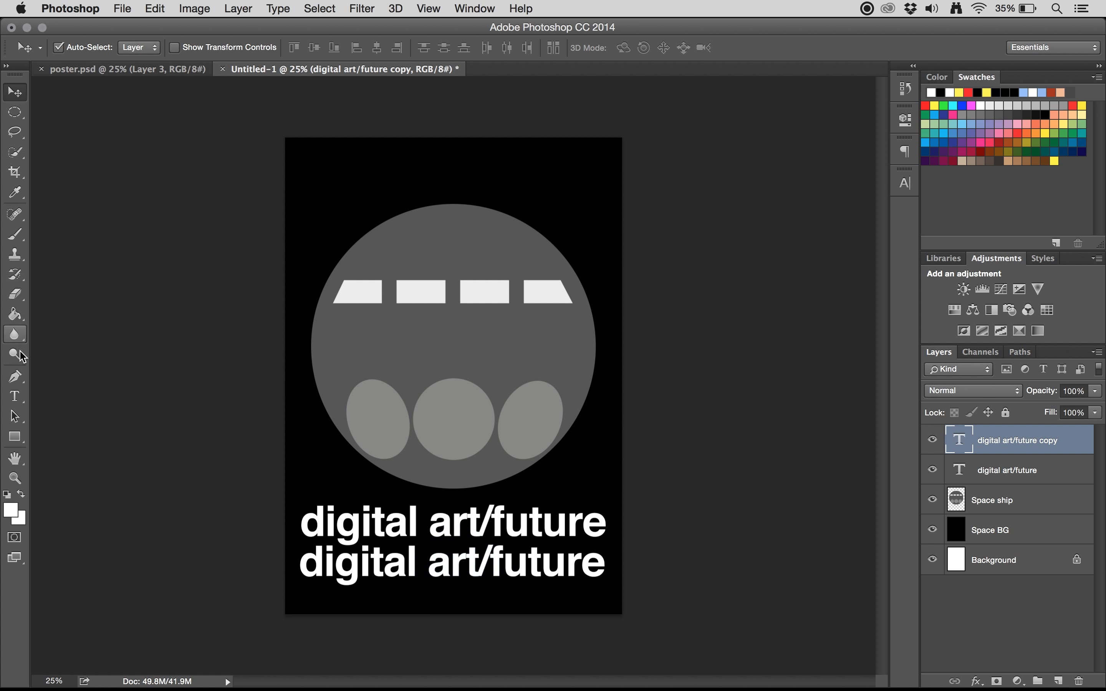
{"action": "left_click", "coordinate": [15, 396]}
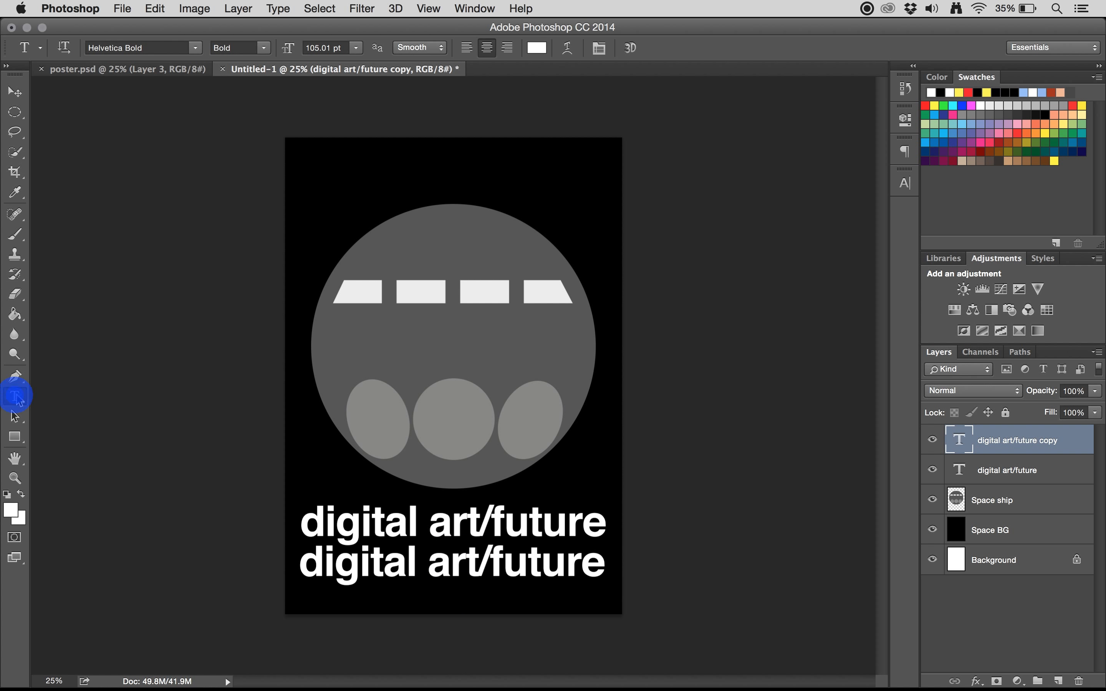
{"action": "triple_click", "coordinate": [469, 570]}
{"action": "type", "text": "2016"}
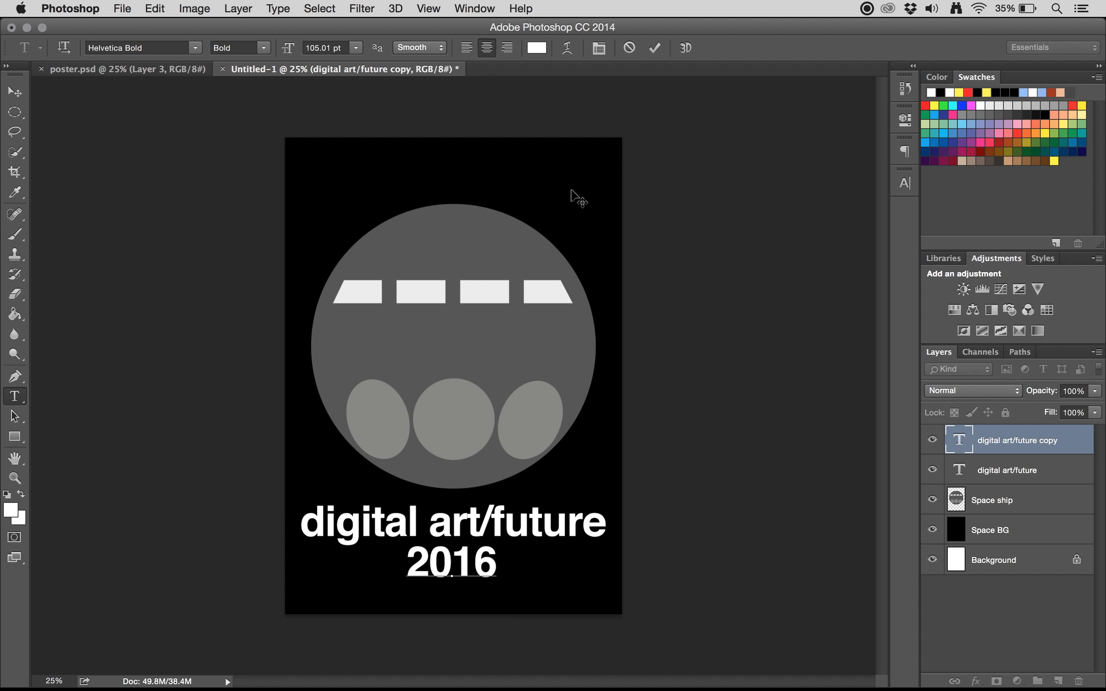
{"action": "left_click", "coordinate": [15, 92]}
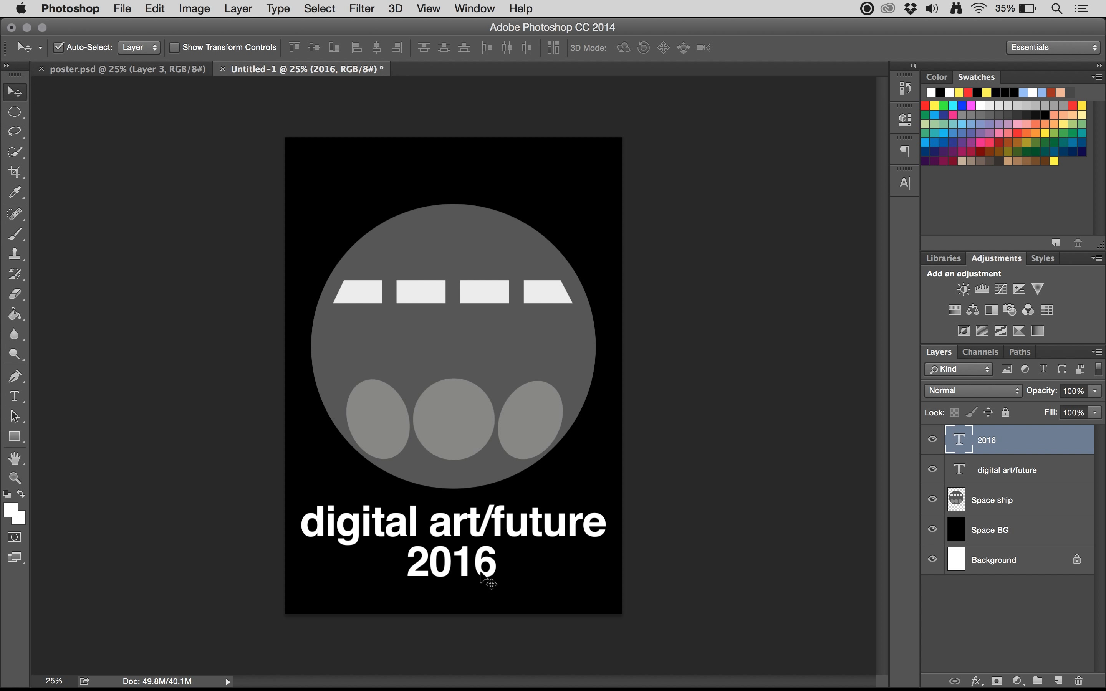
Step: Set the kerning between the 0 and the 1 in "2016" to -50, with the Character settings placed beside the text
{"action": "key", "text": "super+plus"}
{"action": "key", "text": "super+plus"}
{"action": "key", "text": "super+plus"}
{"action": "scroll", "coordinate": [483, 574], "scroll_direction": "down", "scroll_amount": 10}
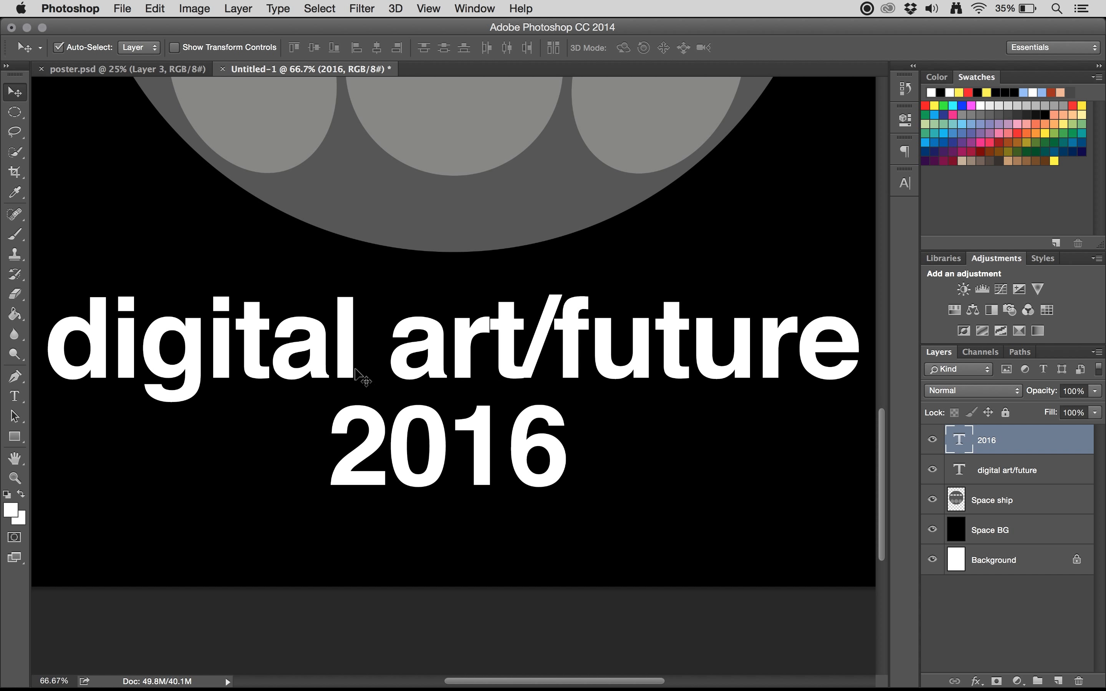
{"action": "left_click", "coordinate": [14, 396]}
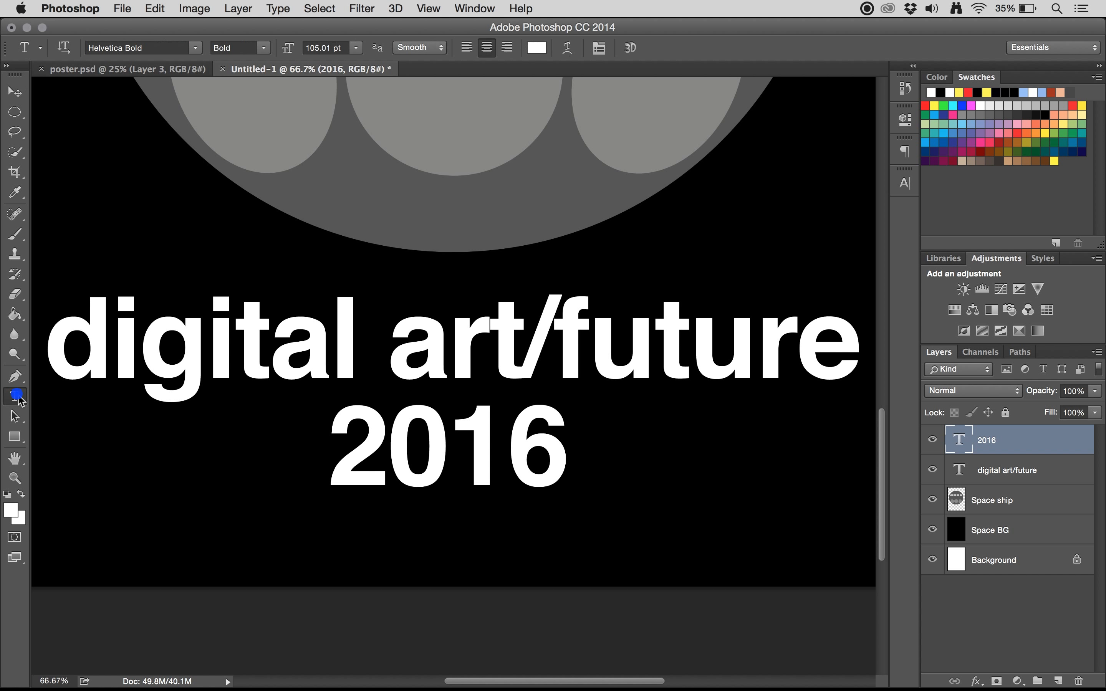
{"action": "left_click", "coordinate": [449, 460]}
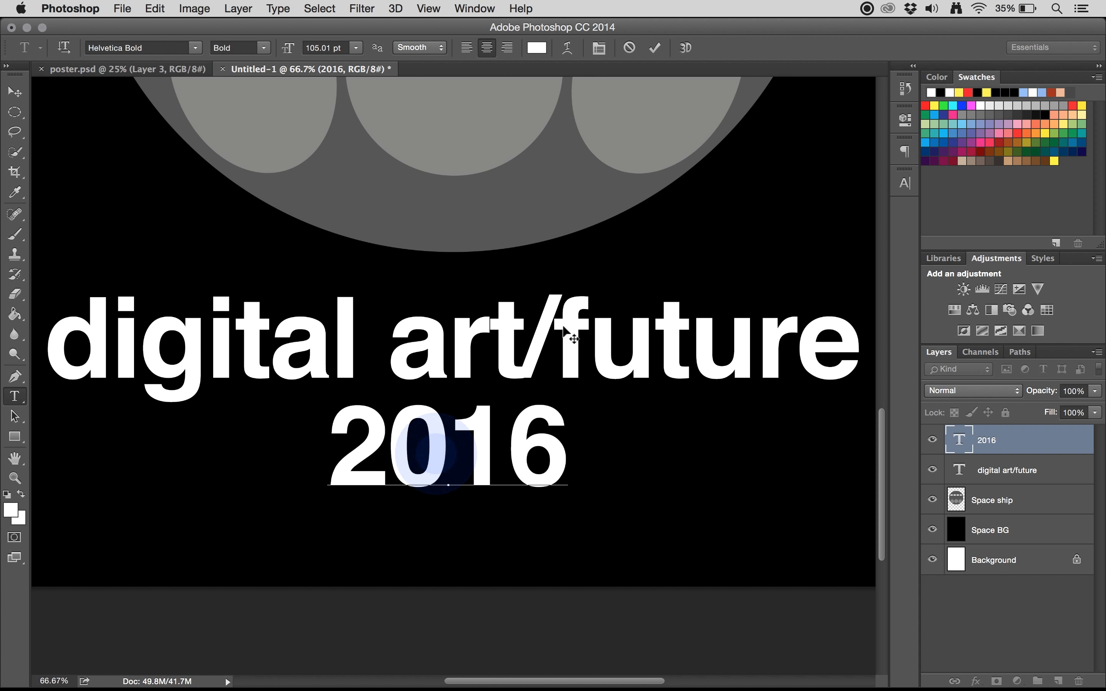
{"action": "left_click", "coordinate": [909, 185]}
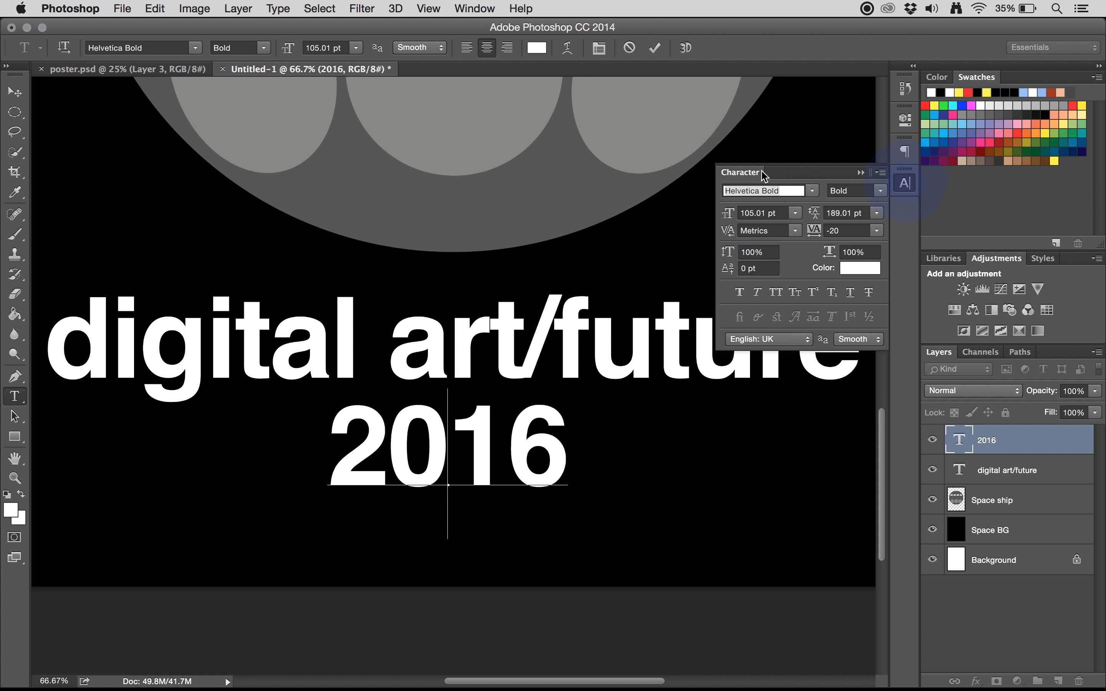
{"action": "left_click_drag", "start_coordinate": [755, 171], "coordinate": [650, 526]}
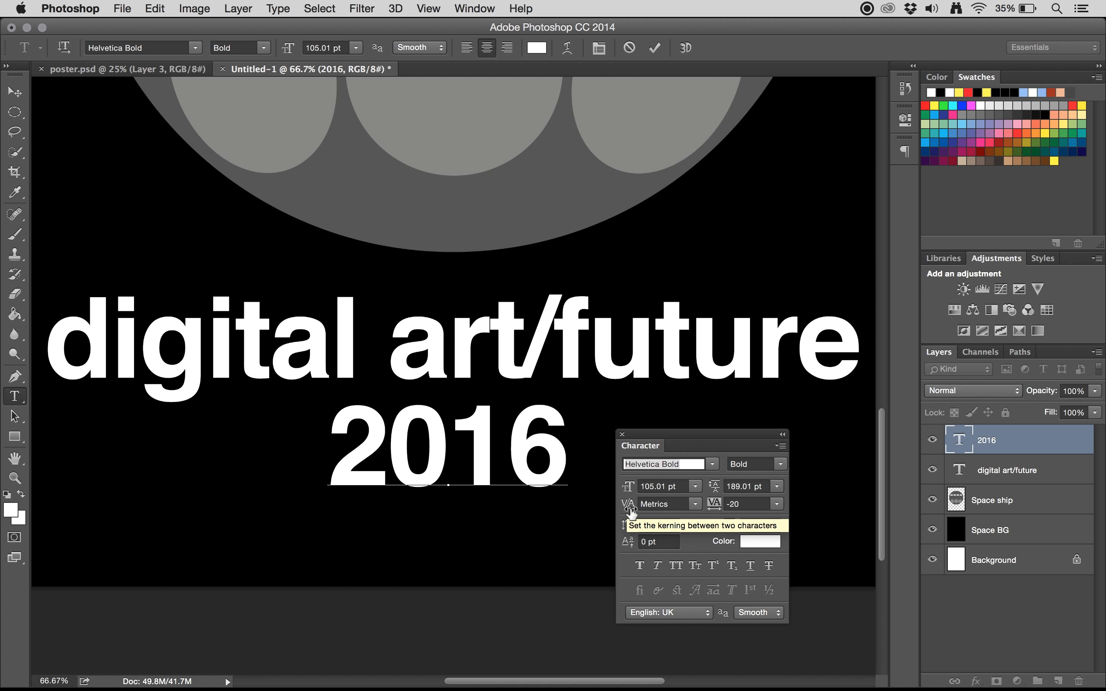
{"action": "left_click_drag", "start_coordinate": [631, 512], "coordinate": [628, 514]}
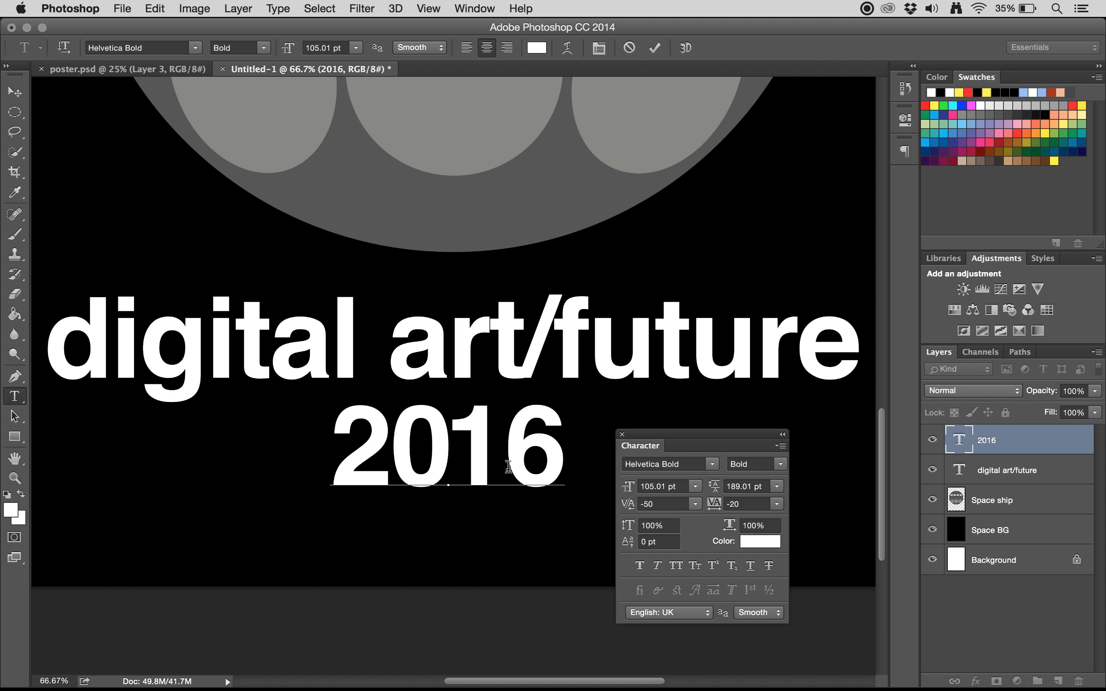
Step: Set the kerning between the 1 and the 6 in "2016" to -110 and commit the text
{"action": "left_click", "coordinate": [505, 452]}
{"action": "mouse_move", "coordinate": [632, 511]}
{"action": "left_mouse_down"}
{"action": "mouse_move", "coordinate": [605, 508]}
{"action": "mouse_move", "coordinate": [622, 511]}
{"action": "left_mouse_up"}
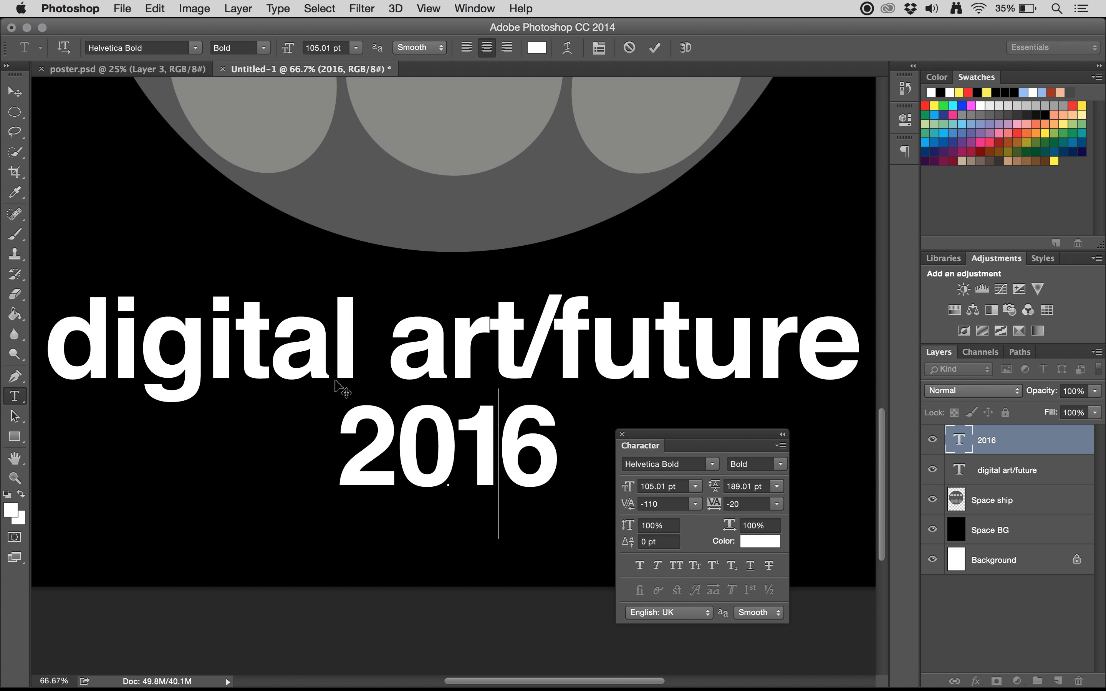
{"action": "left_click", "coordinate": [655, 49]}
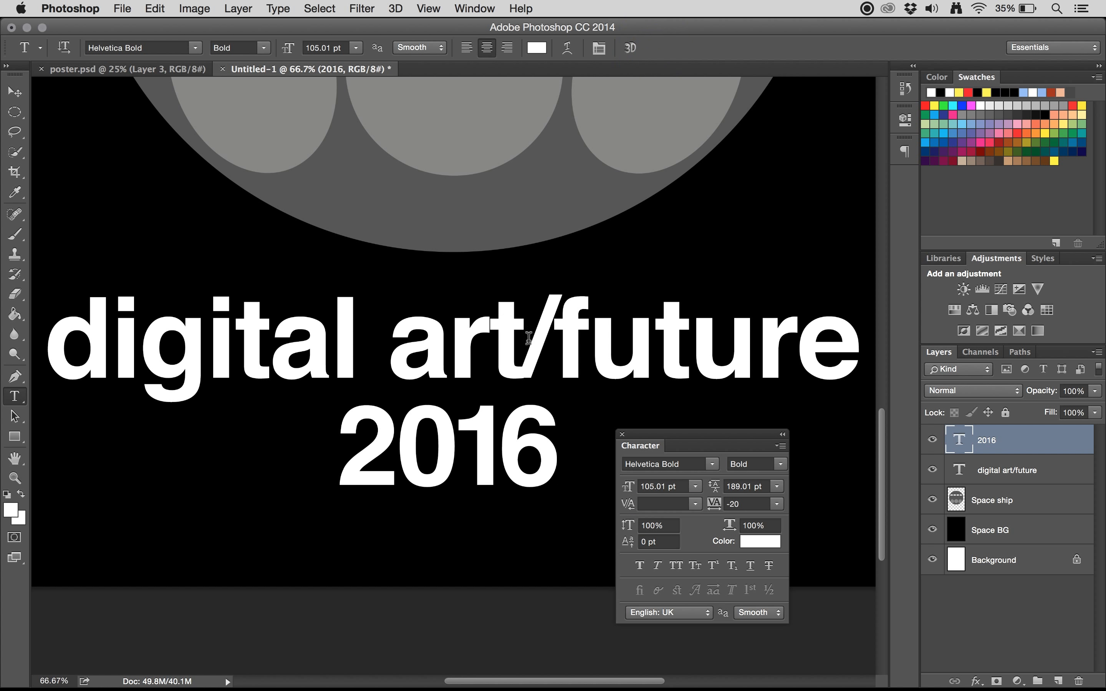
Step: Set the kerning between the "t" and "a" of "digital" to 30 and widen the gap between the "r" and "t" of "art"
{"action": "left_click", "coordinate": [512, 355]}
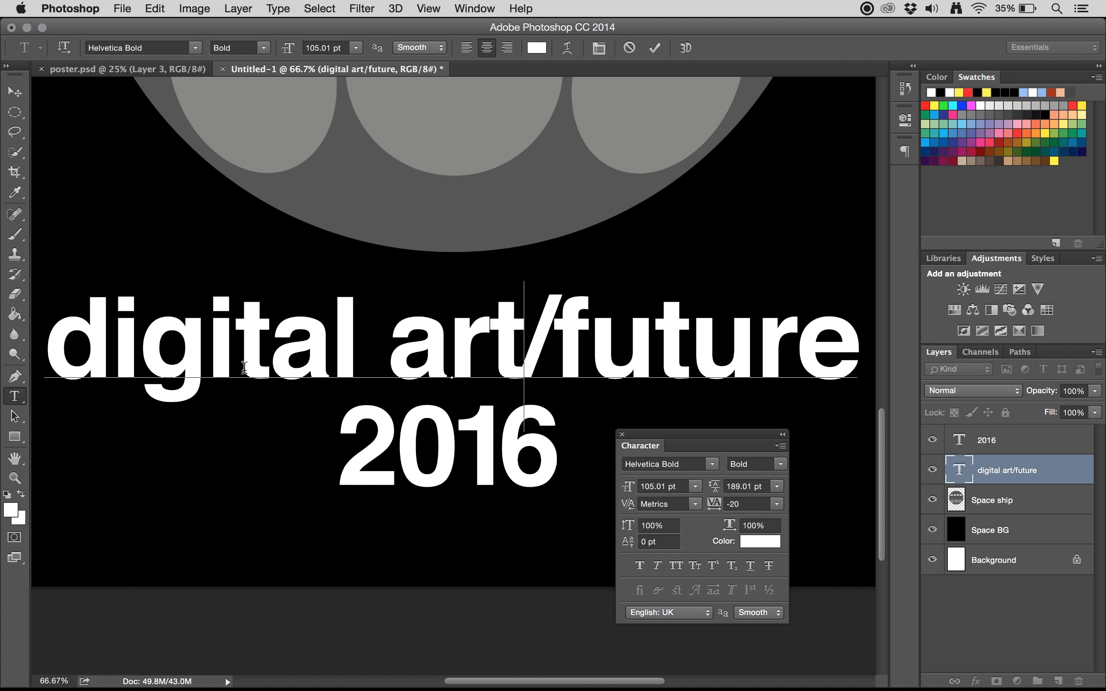
{"action": "left_click", "coordinate": [273, 358]}
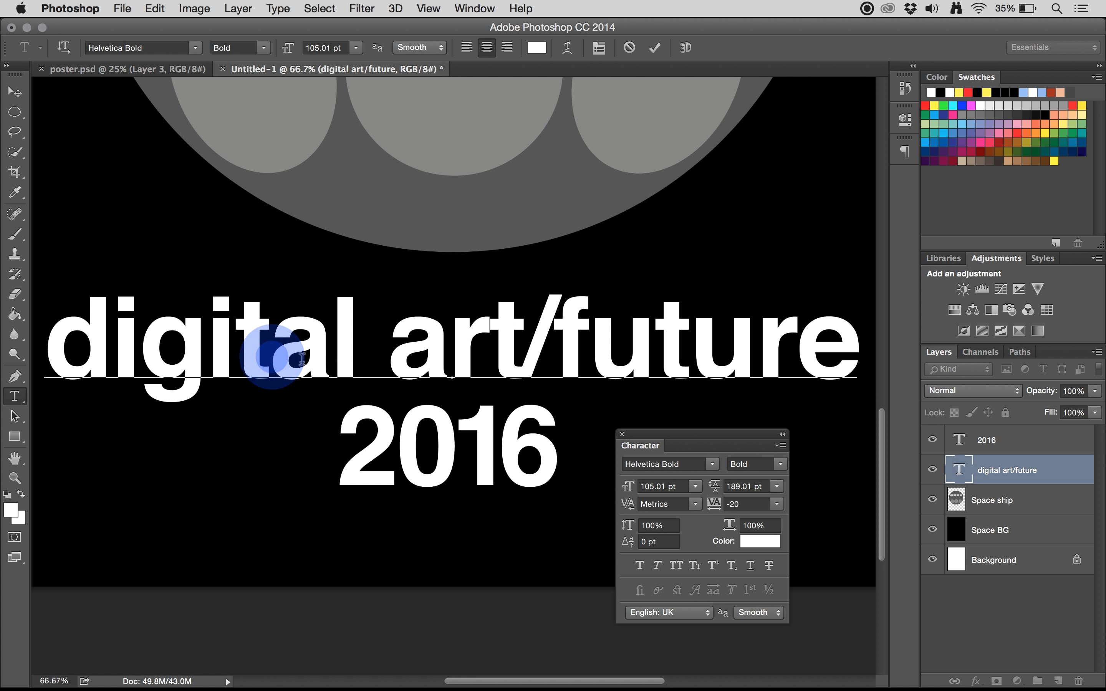
{"action": "left_click_drag", "start_coordinate": [630, 506], "coordinate": [642, 508]}
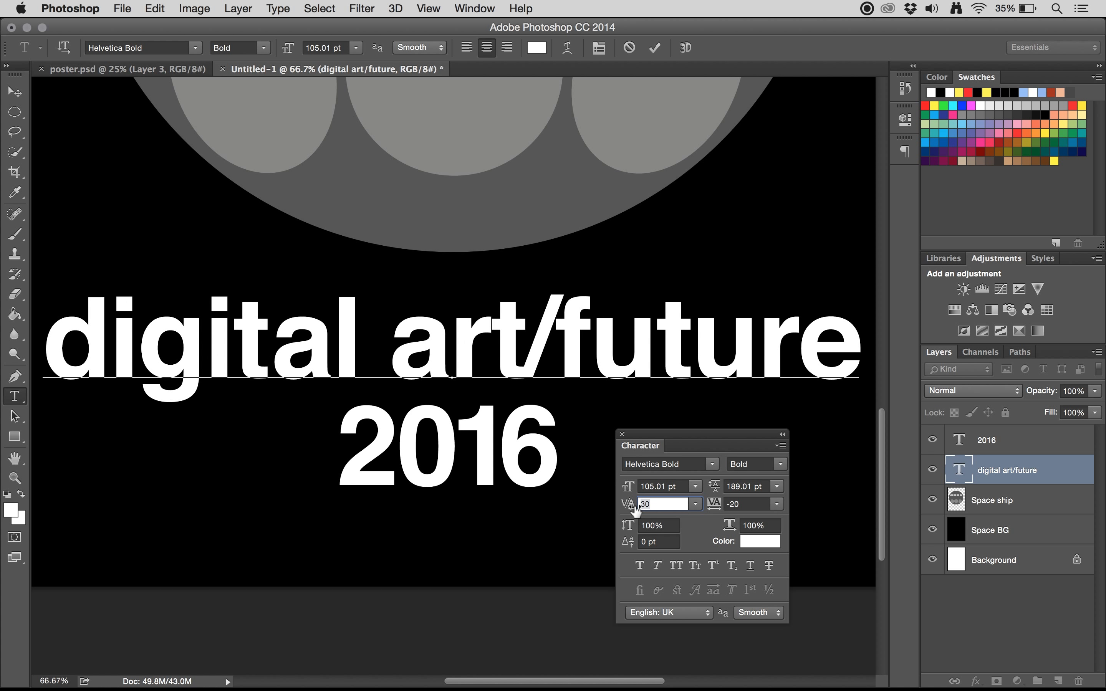
{"action": "left_click", "coordinate": [492, 338]}
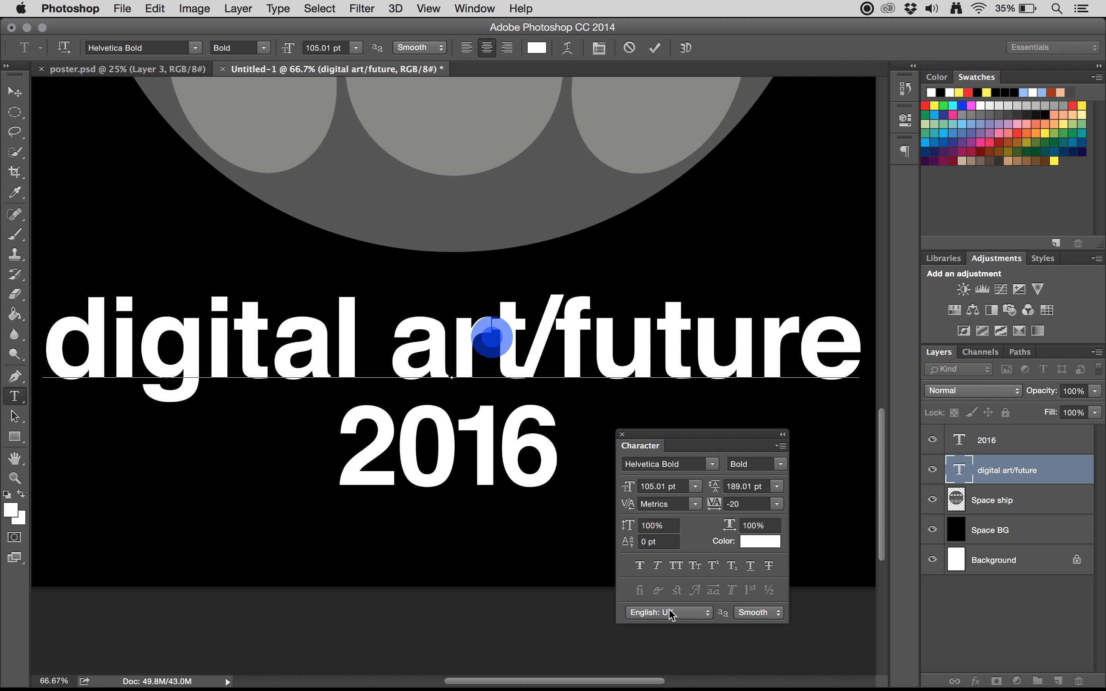
{"action": "left_click", "coordinate": [630, 504]}
{"action": "left_click_drag", "start_coordinate": [631, 504], "coordinate": [641, 505]}
Step: Set the kerning before the slash in "digital art/future" to 110 and after it to 50, and commit the text
{"action": "key", "text": "Right"}
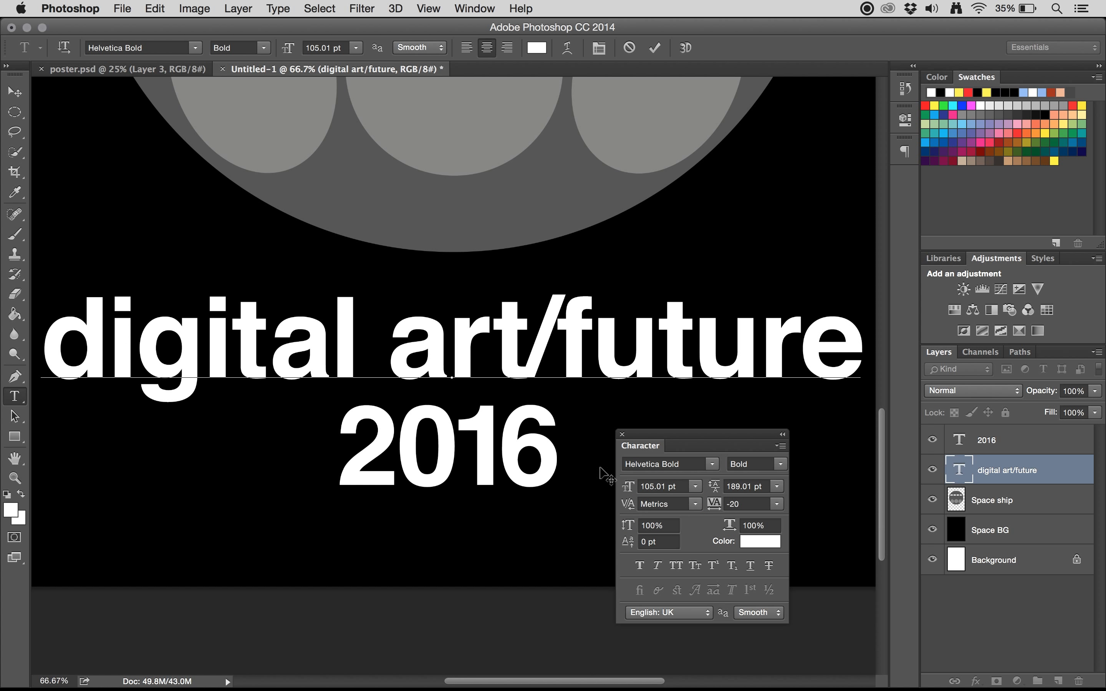
{"action": "left_click", "coordinate": [629, 504]}
{"action": "left_click_drag", "start_coordinate": [629, 504], "coordinate": [642, 511]}
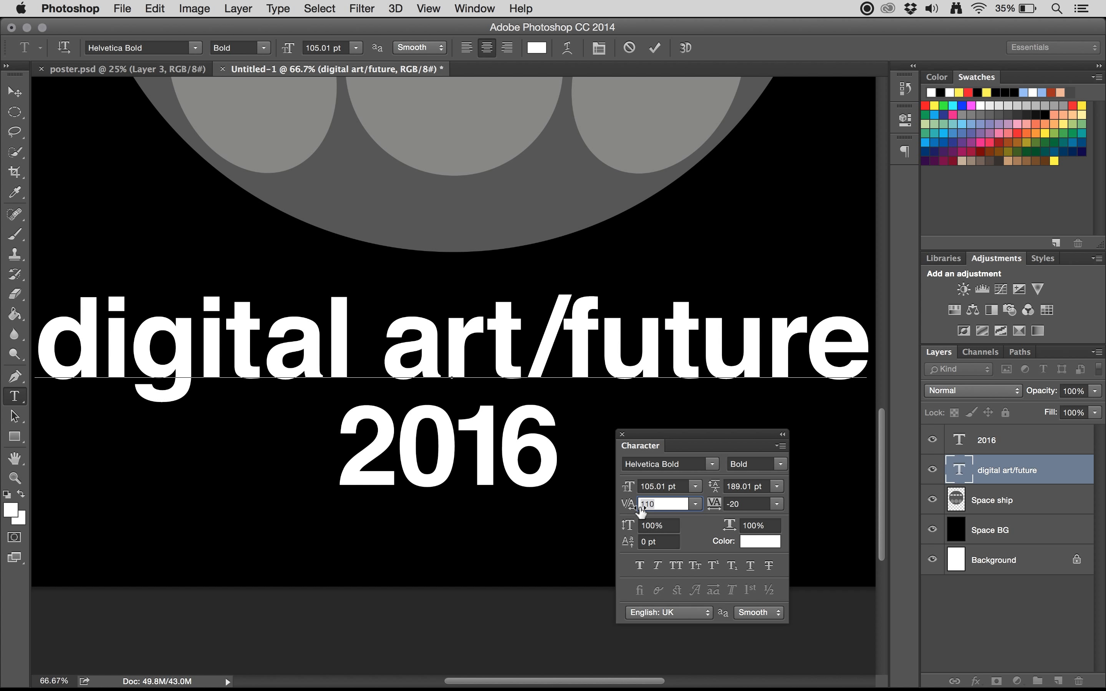
{"action": "key", "text": "Right"}
{"action": "left_click_drag", "start_coordinate": [633, 505], "coordinate": [640, 513]}
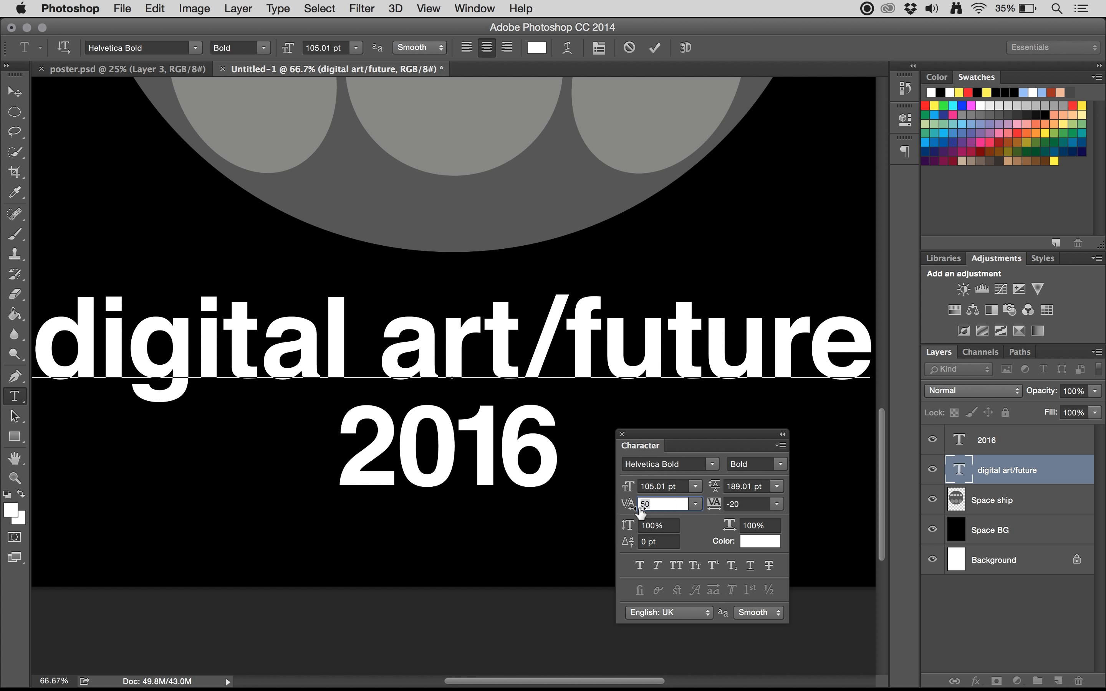
{"action": "left_click", "coordinate": [655, 48]}
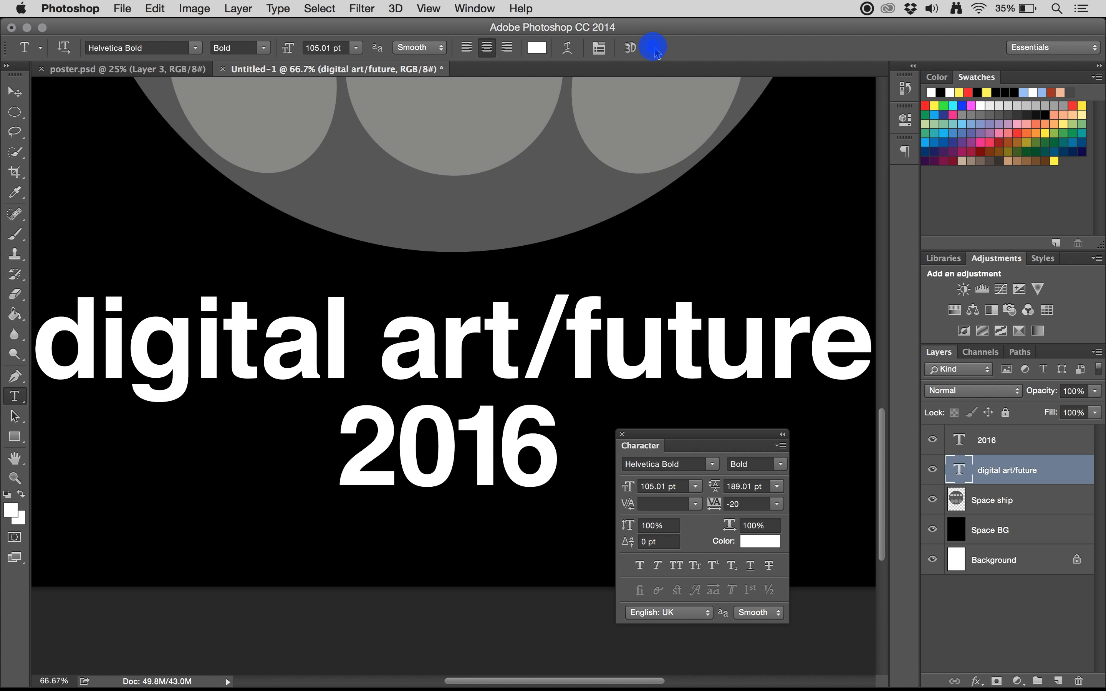
Step: Fit the whole poster in view and dock the floating Character settings back at the edge of the workspace
{"action": "key", "text": "super+0"}
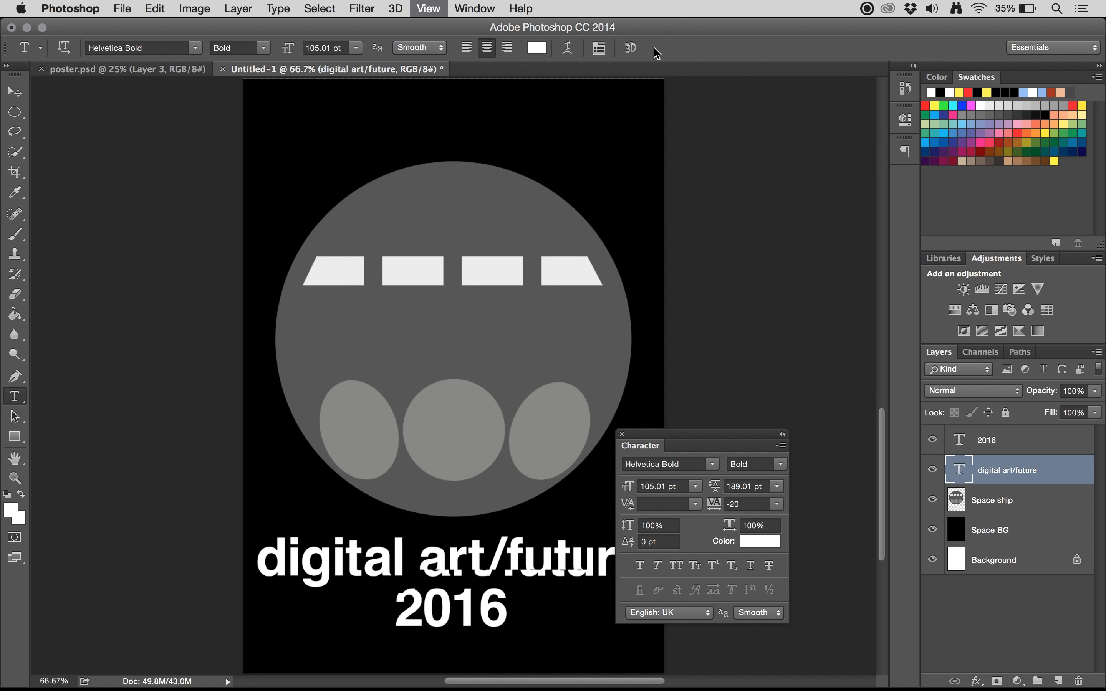
{"action": "left_click_drag", "start_coordinate": [635, 442], "coordinate": [905, 183]}
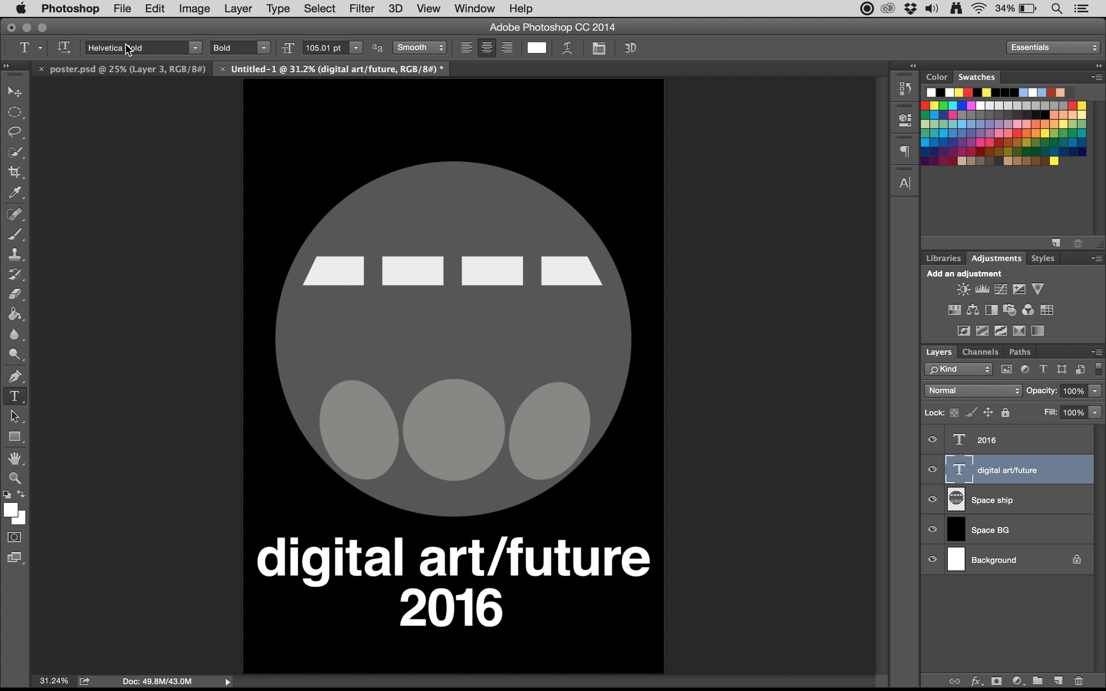
{"action": "left_click", "coordinate": [871, 9]}
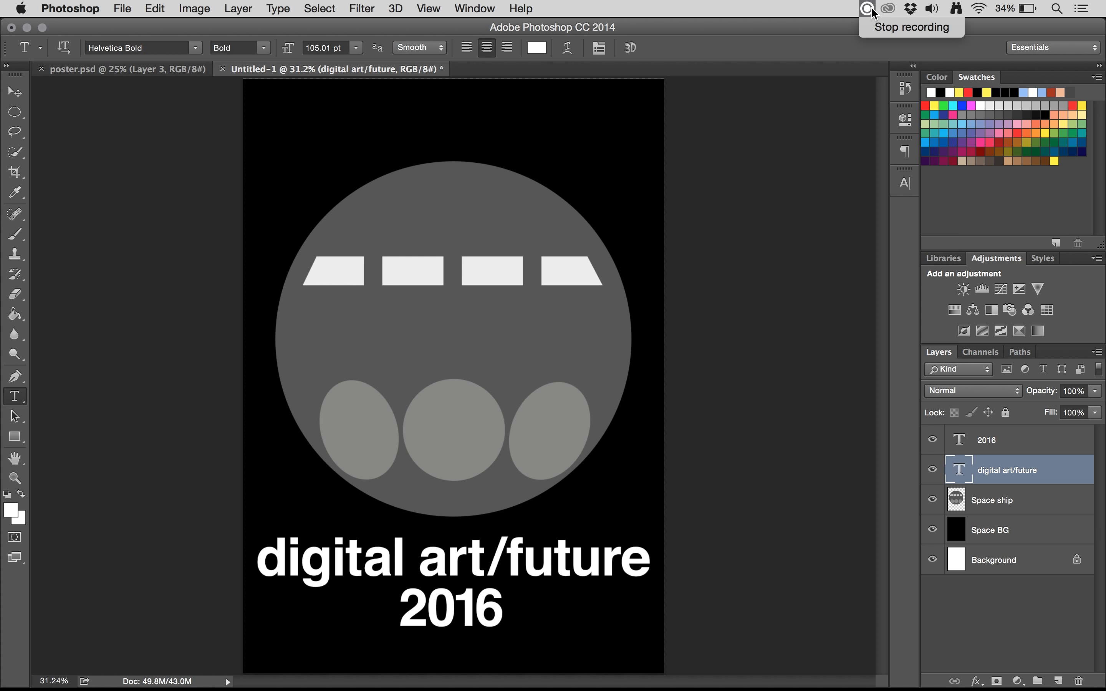